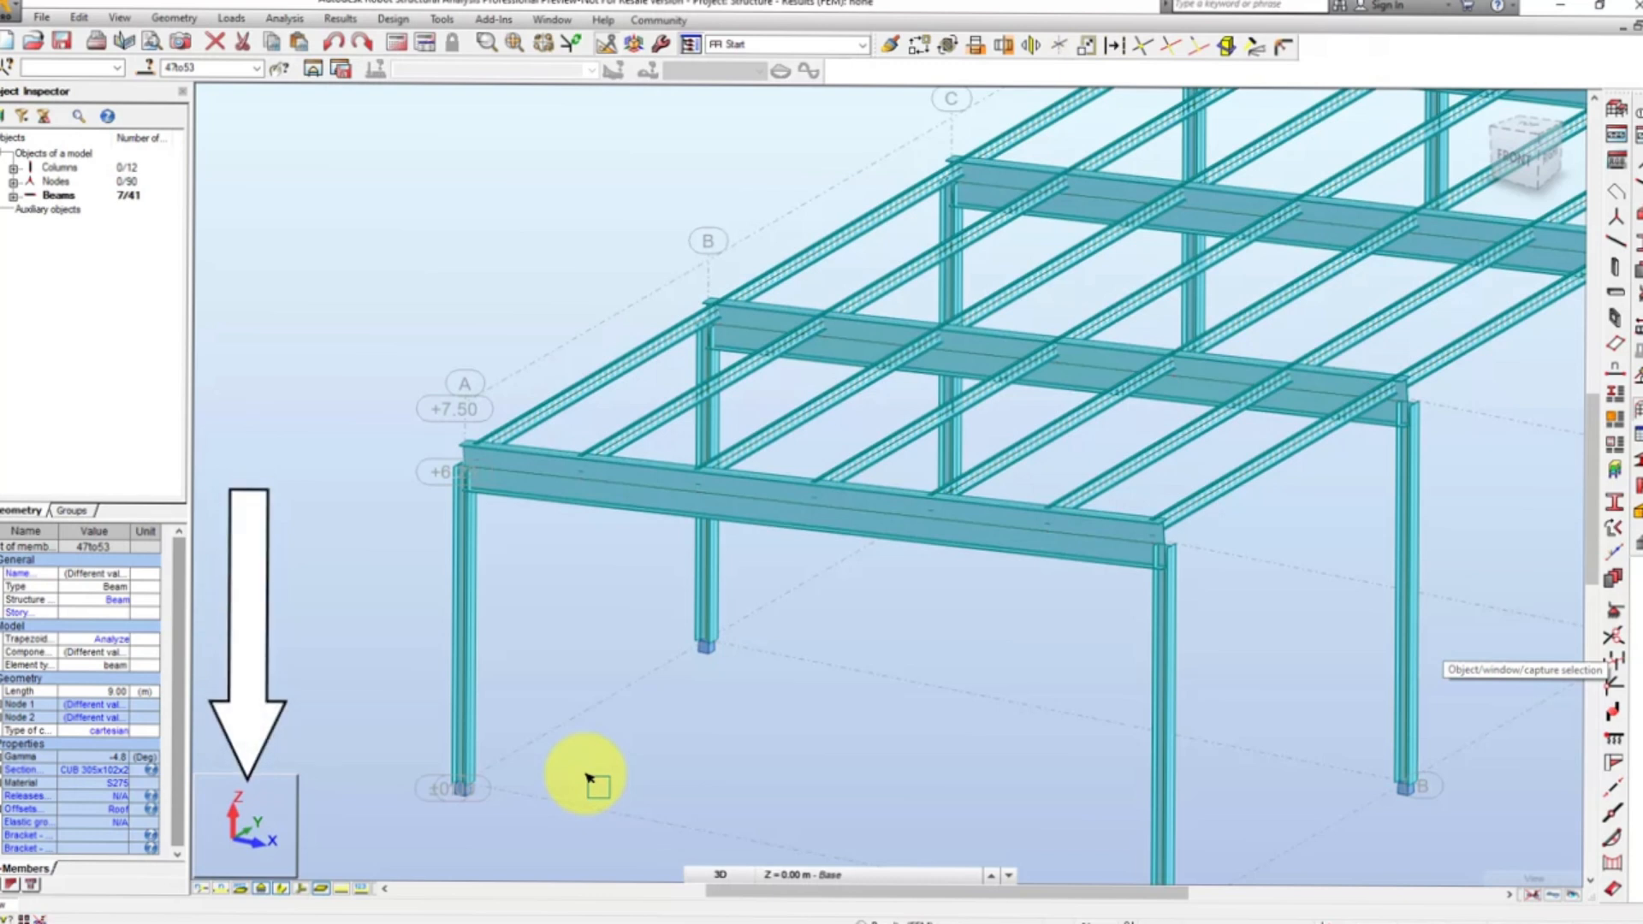
- Switch to a 2D view of the YZ plane at structure axis 2, X = 15.00 m
click(248, 817)
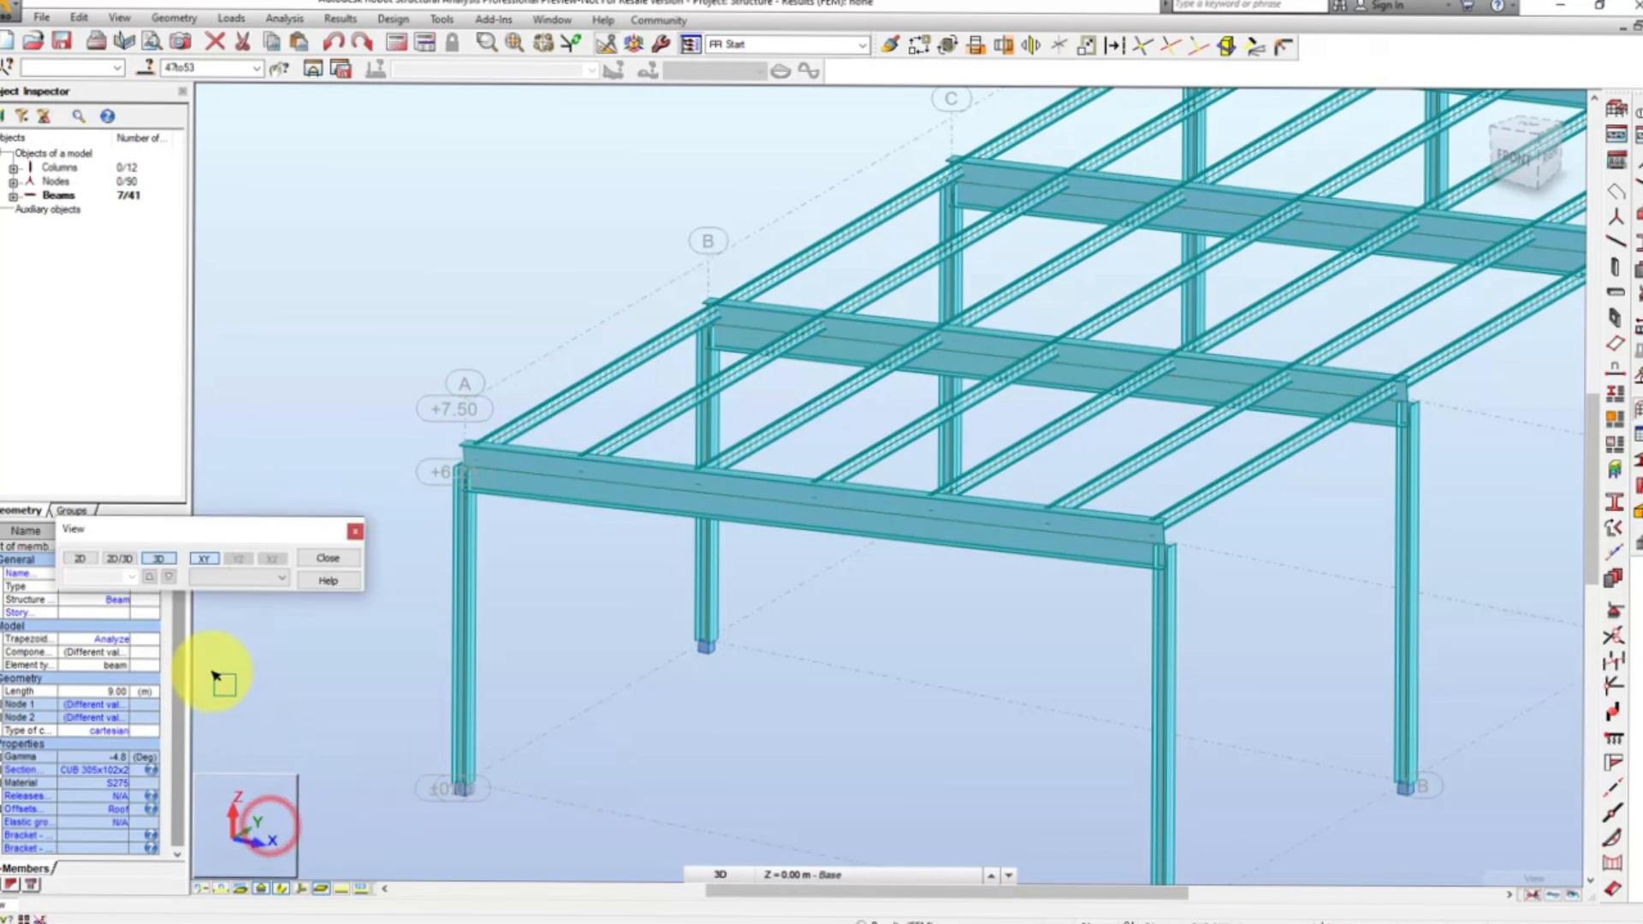
click(80, 559)
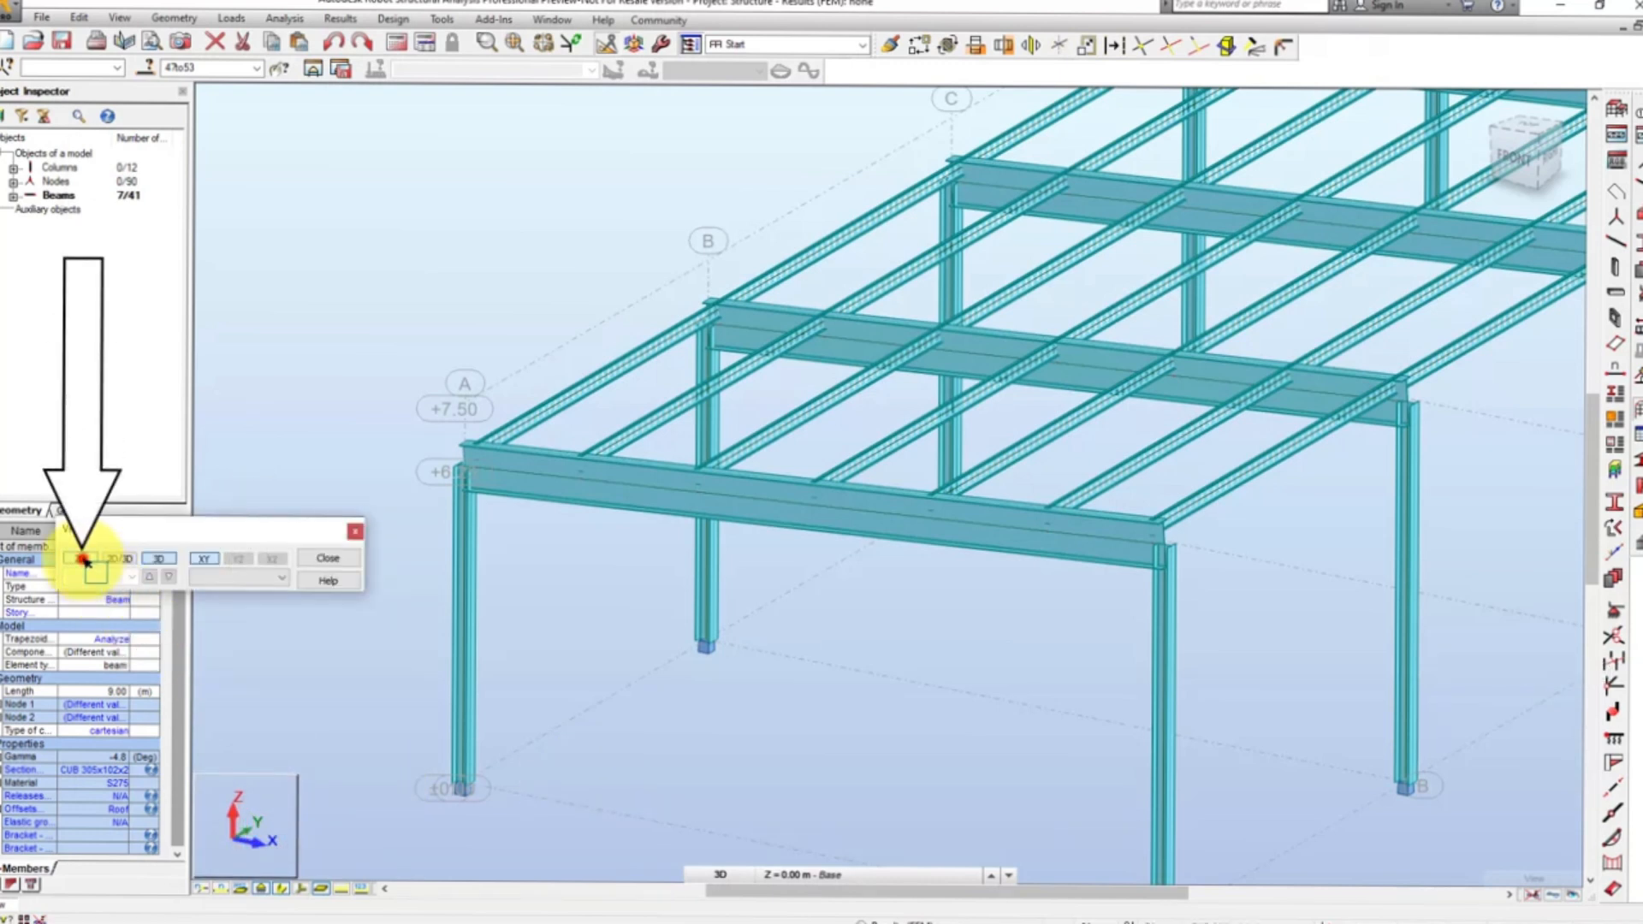
click(238, 558)
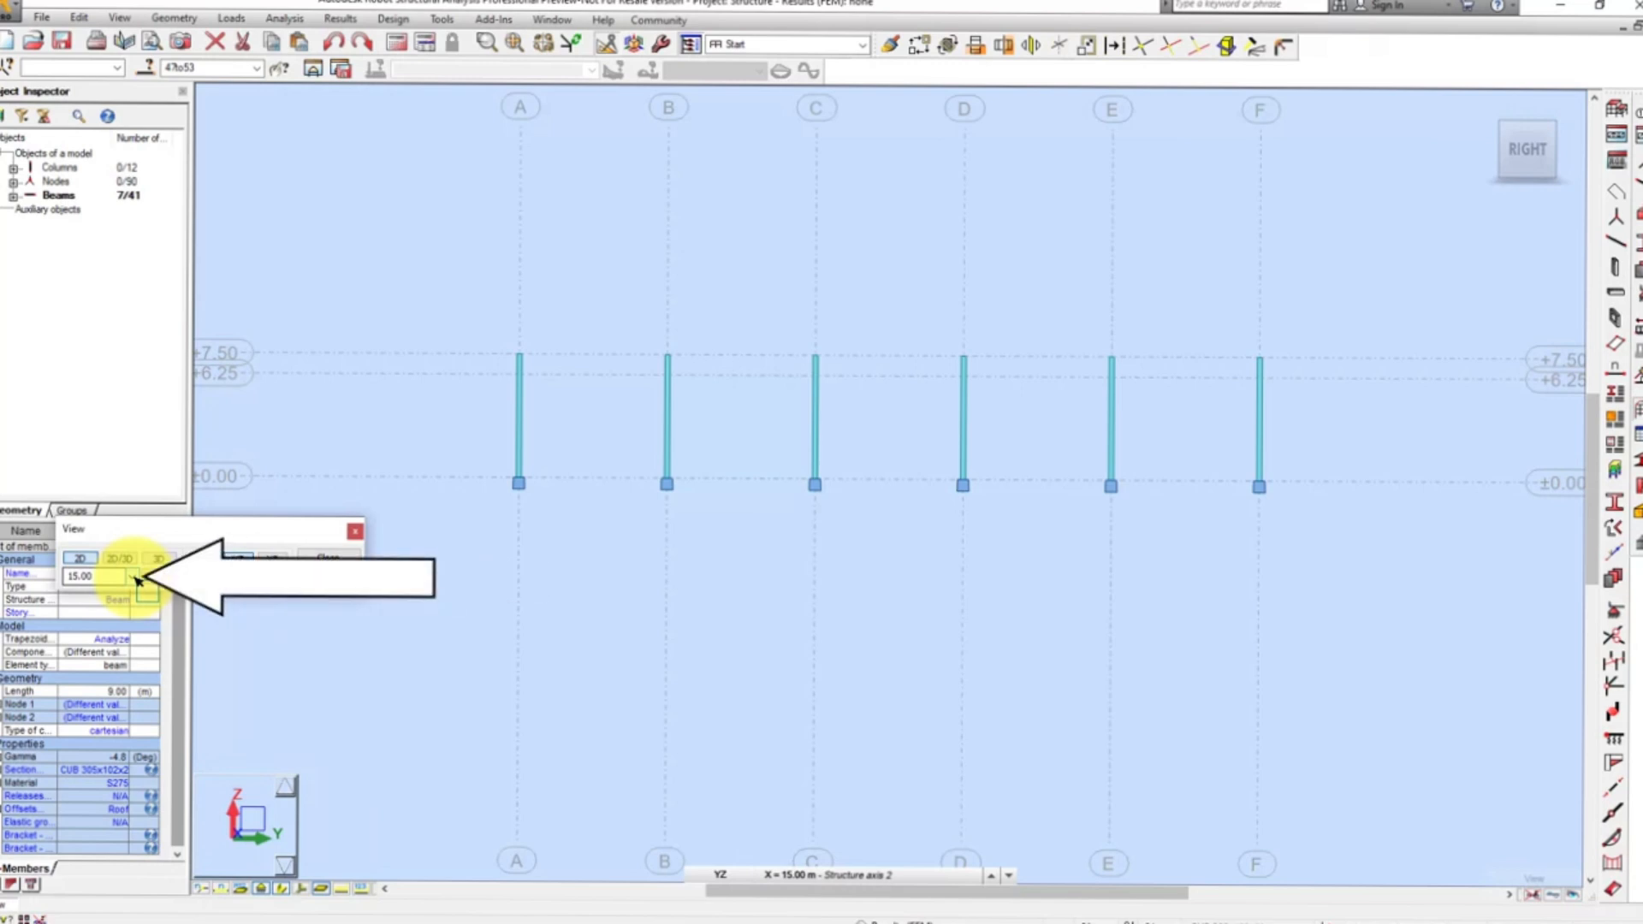
click(135, 578)
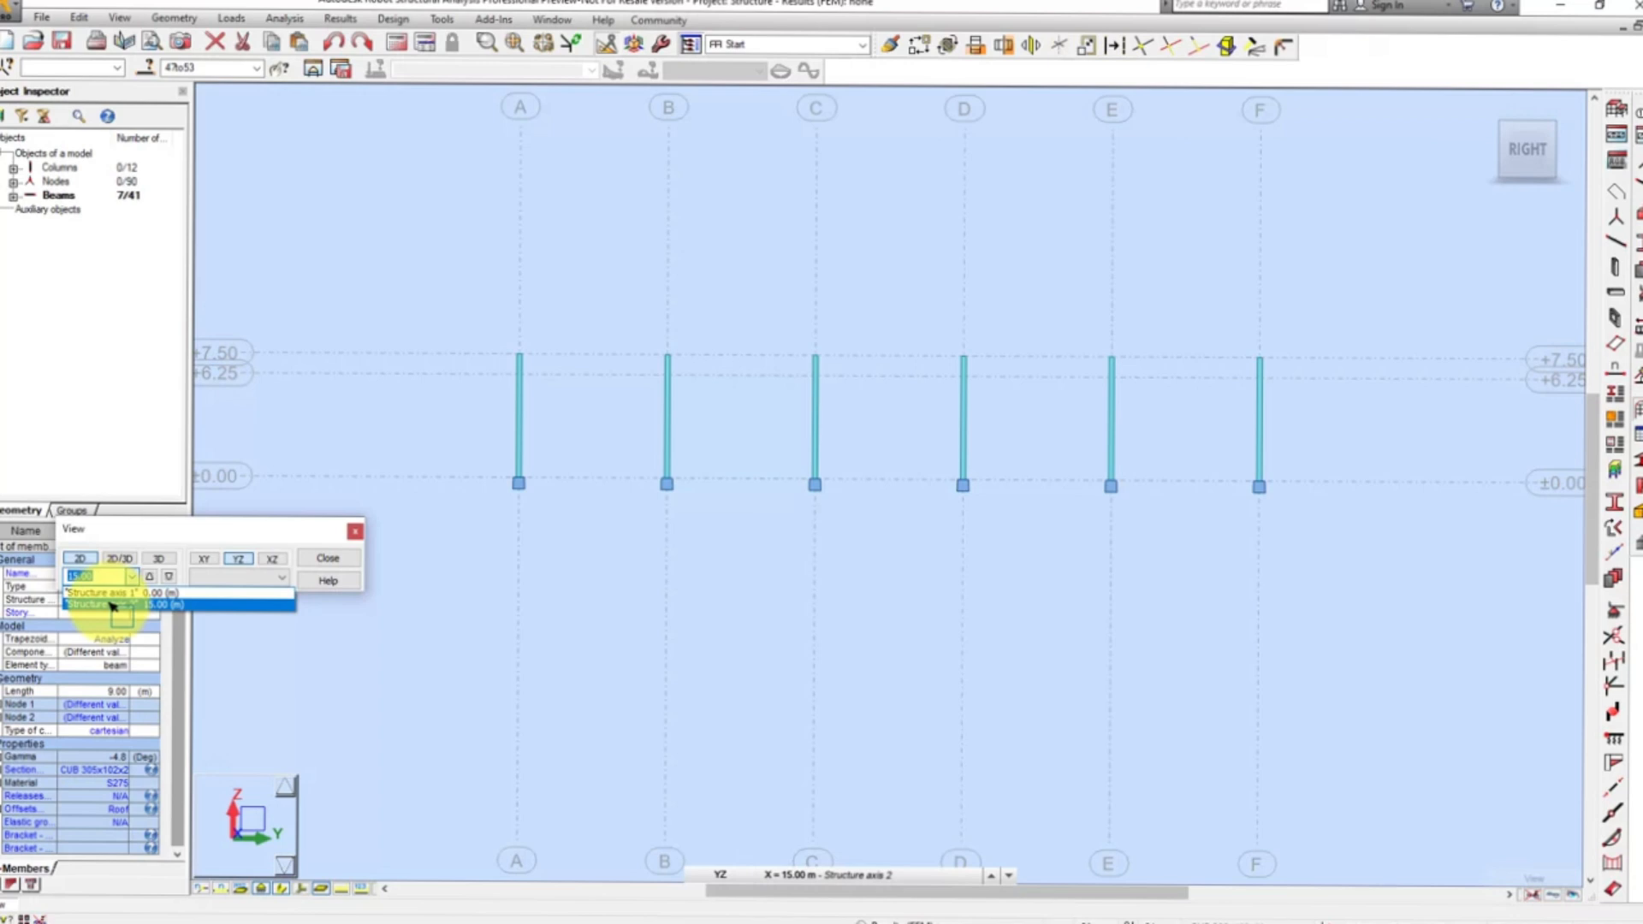
click(111, 604)
click(326, 558)
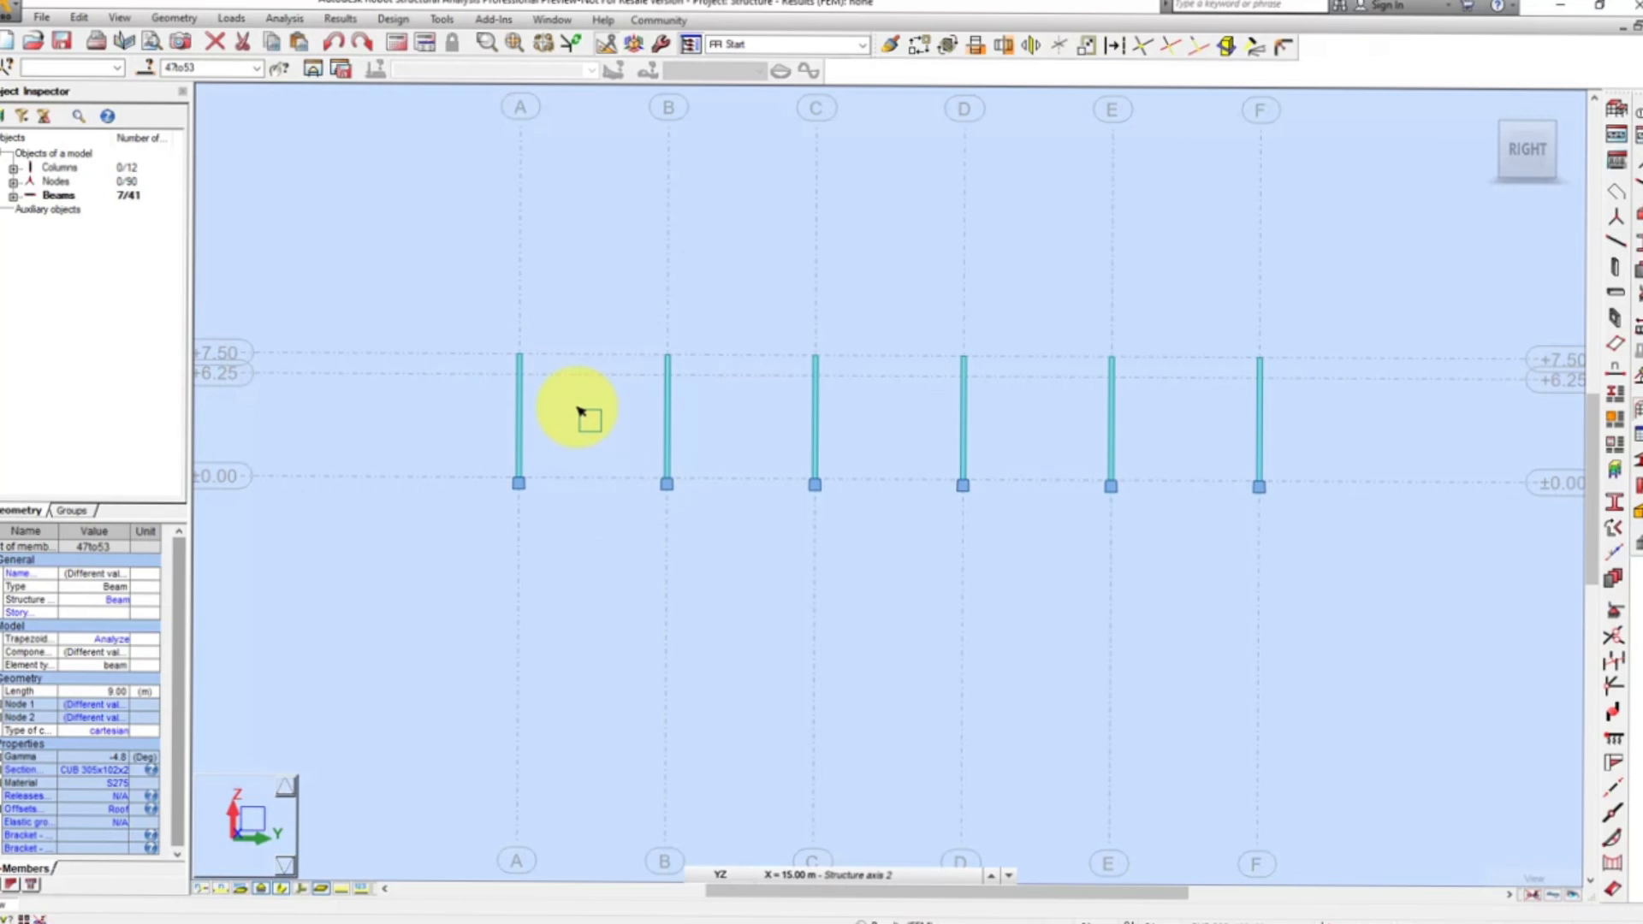
- Add a horizontal RSC 152x76 steel beam between the columns on axes B and A, from 15.00, 9.00, 0.25 to 15.00, 0.00, 0.25
scroll(580, 412, up, 5)
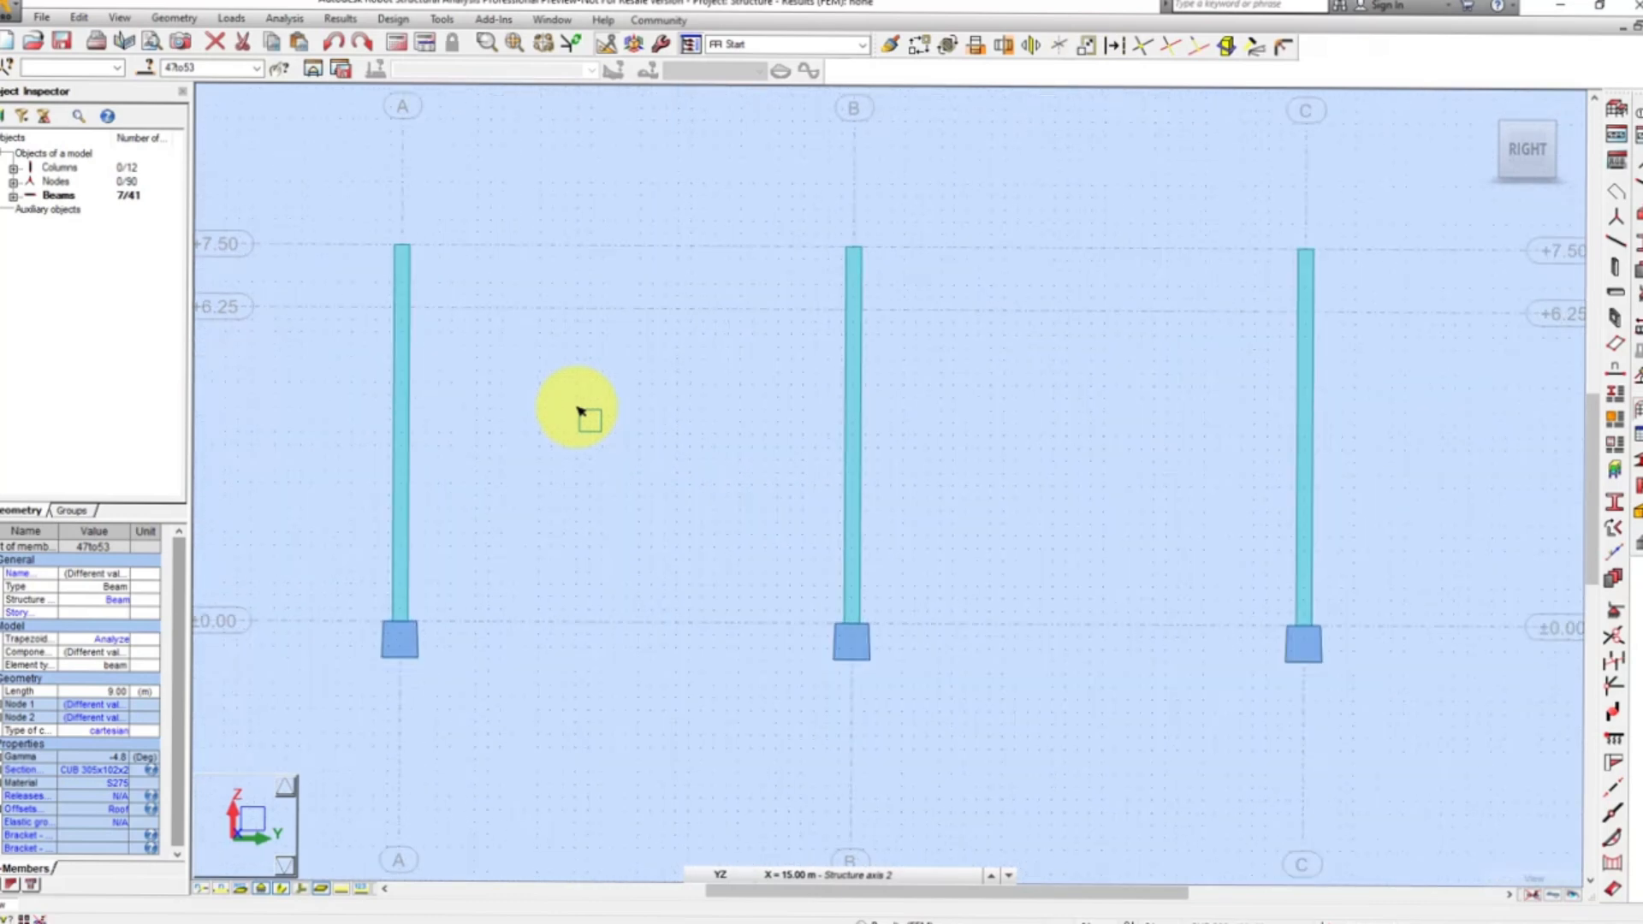
scroll(497, 421, up, 2)
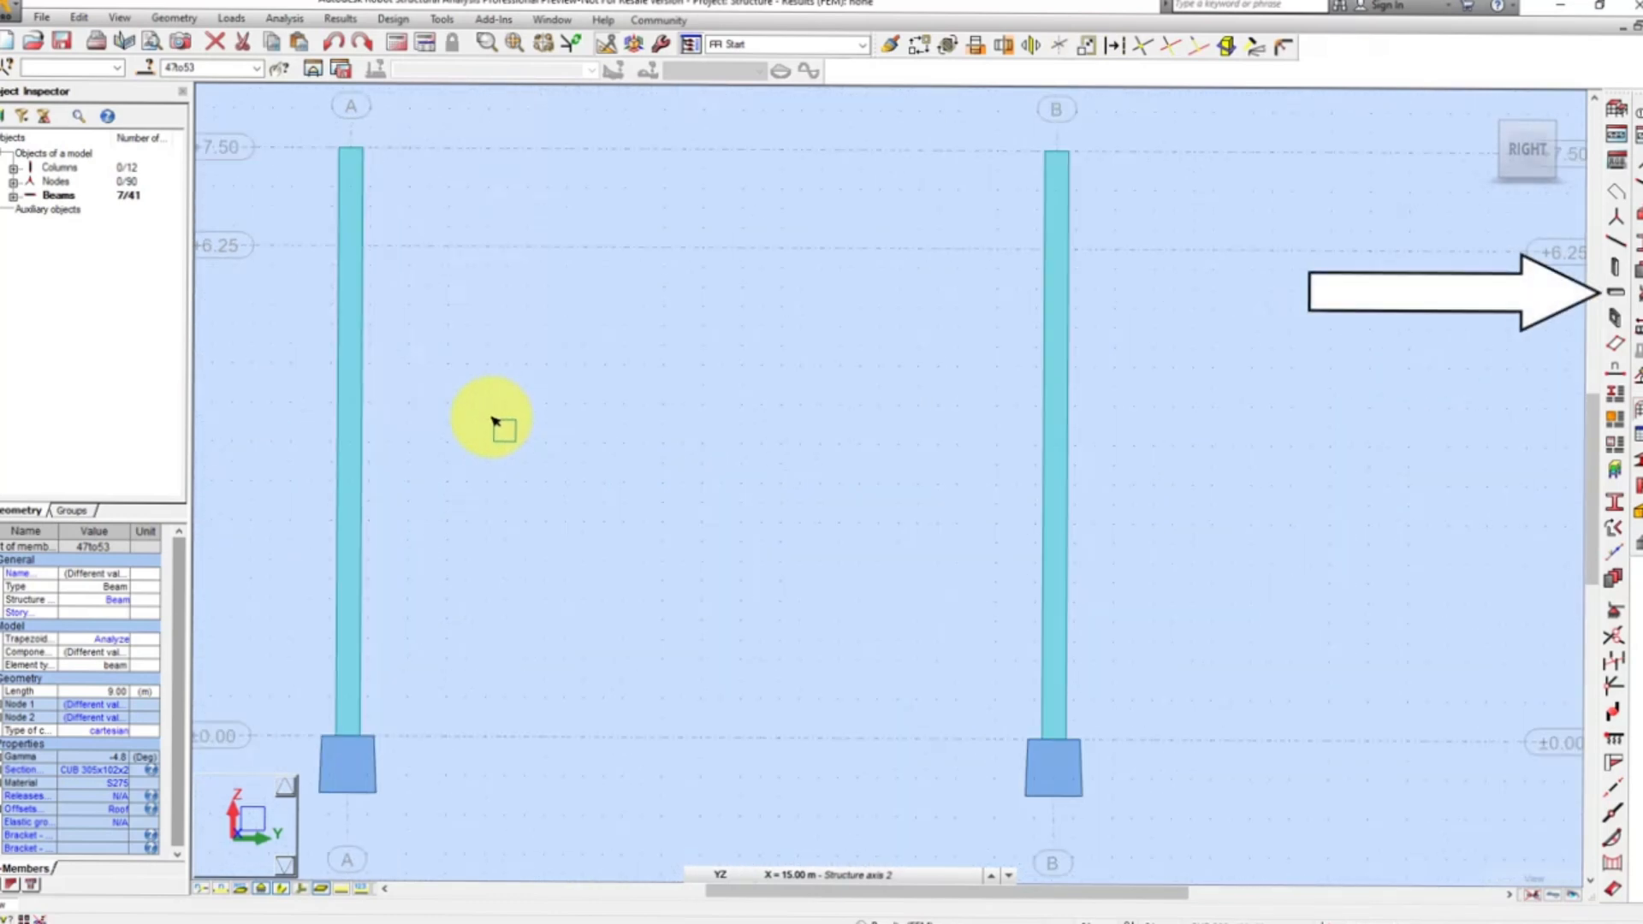
click(1615, 291)
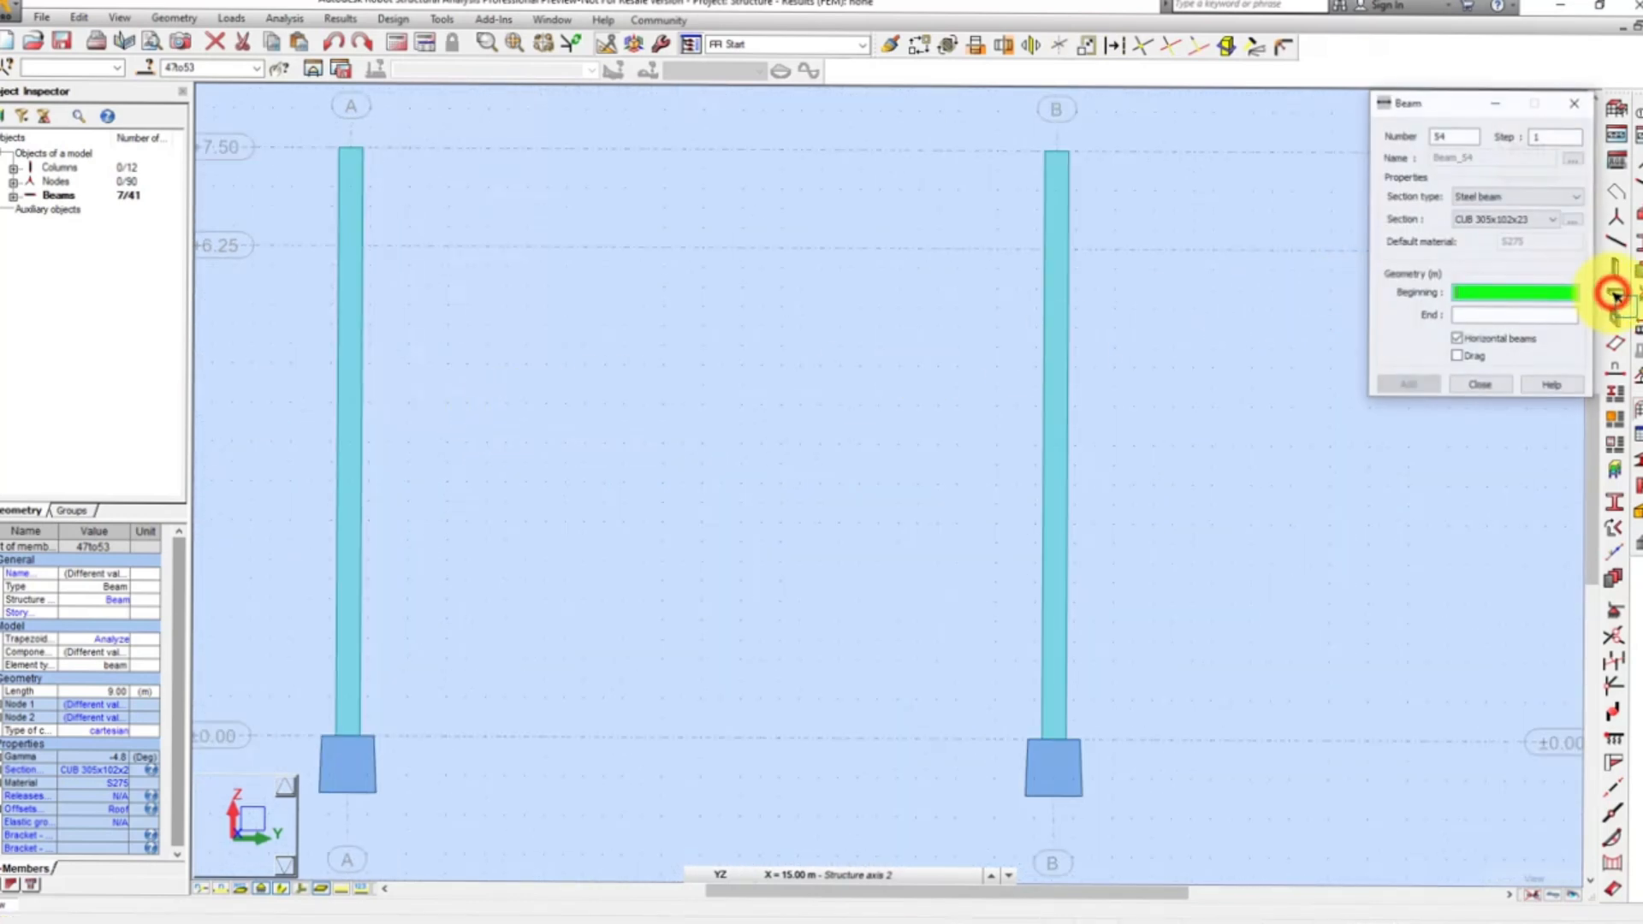
click(1553, 219)
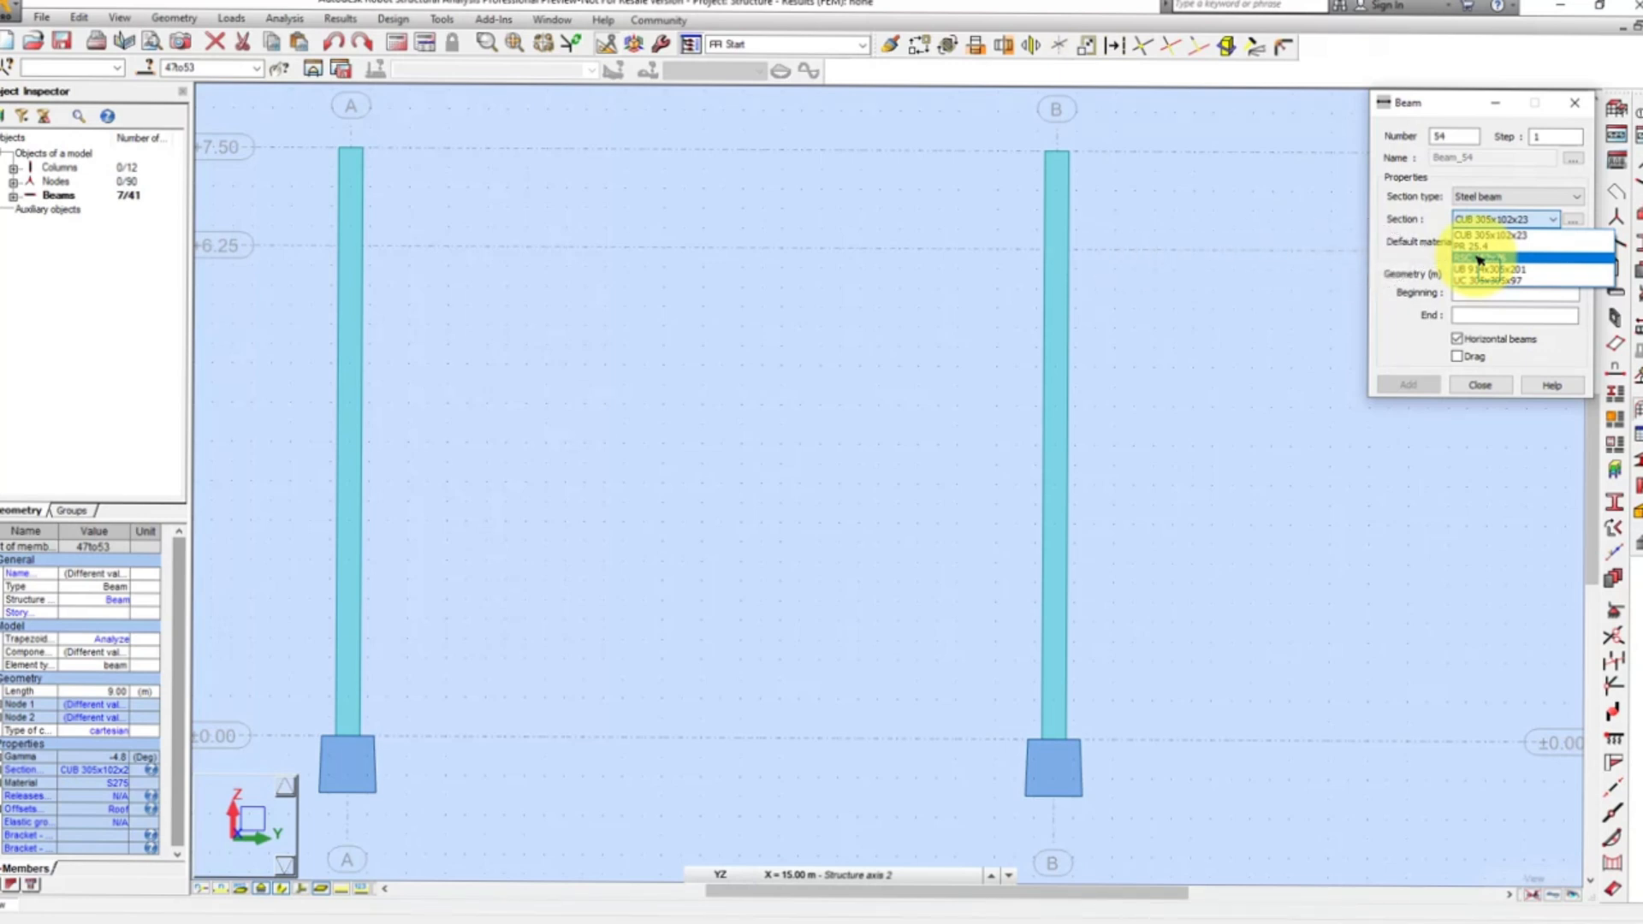
click(1480, 260)
click(1471, 293)
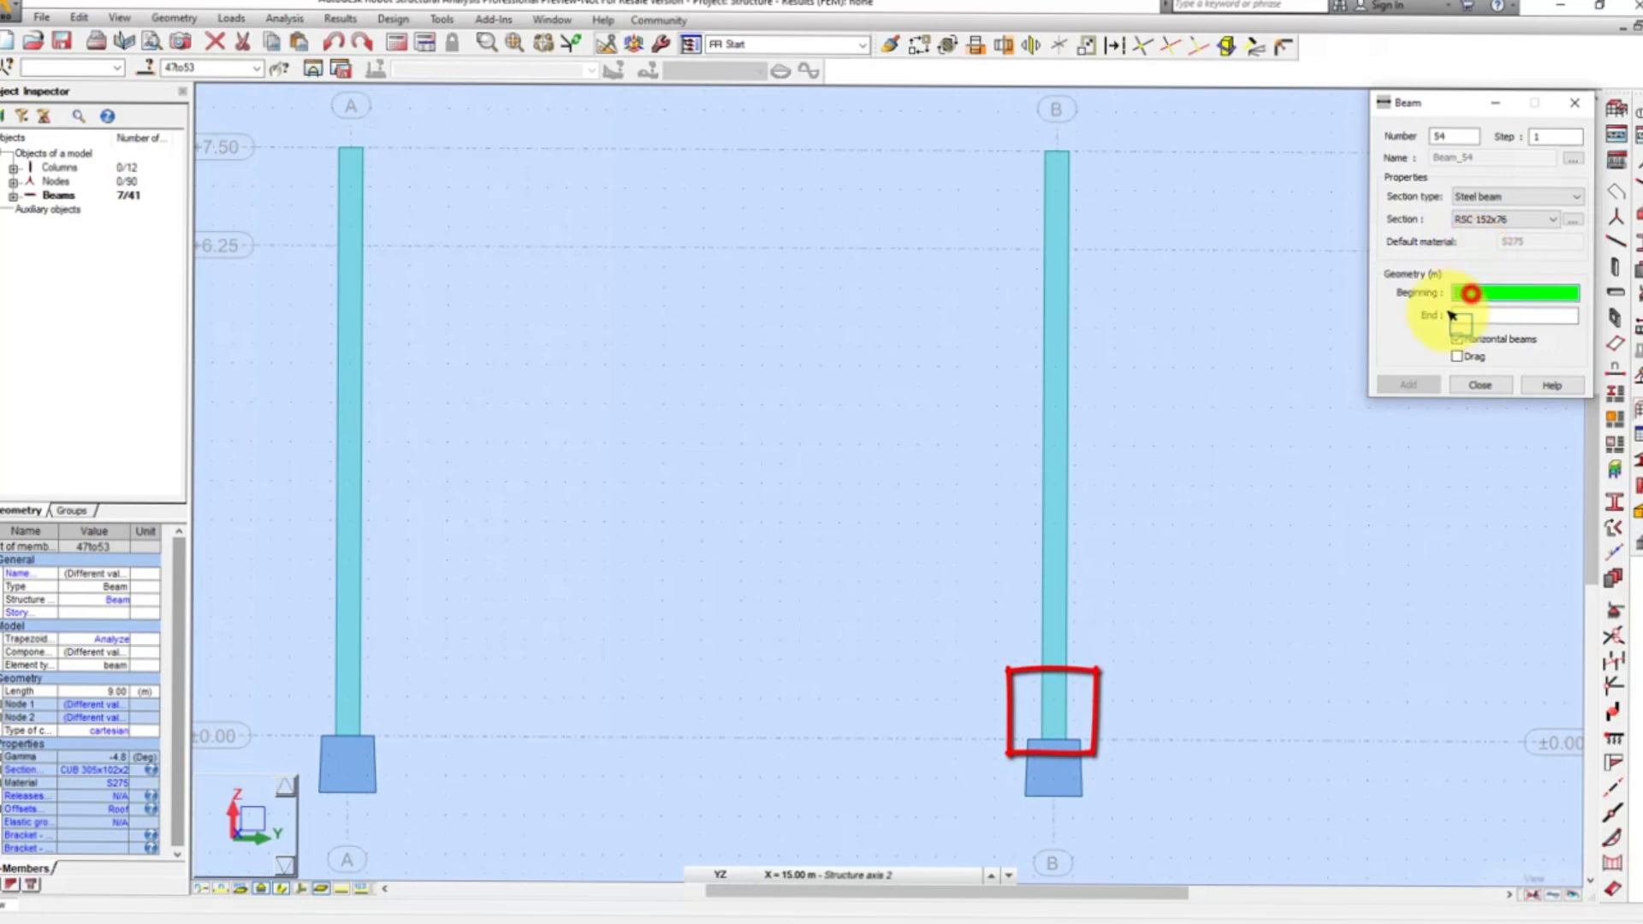
click(1058, 725)
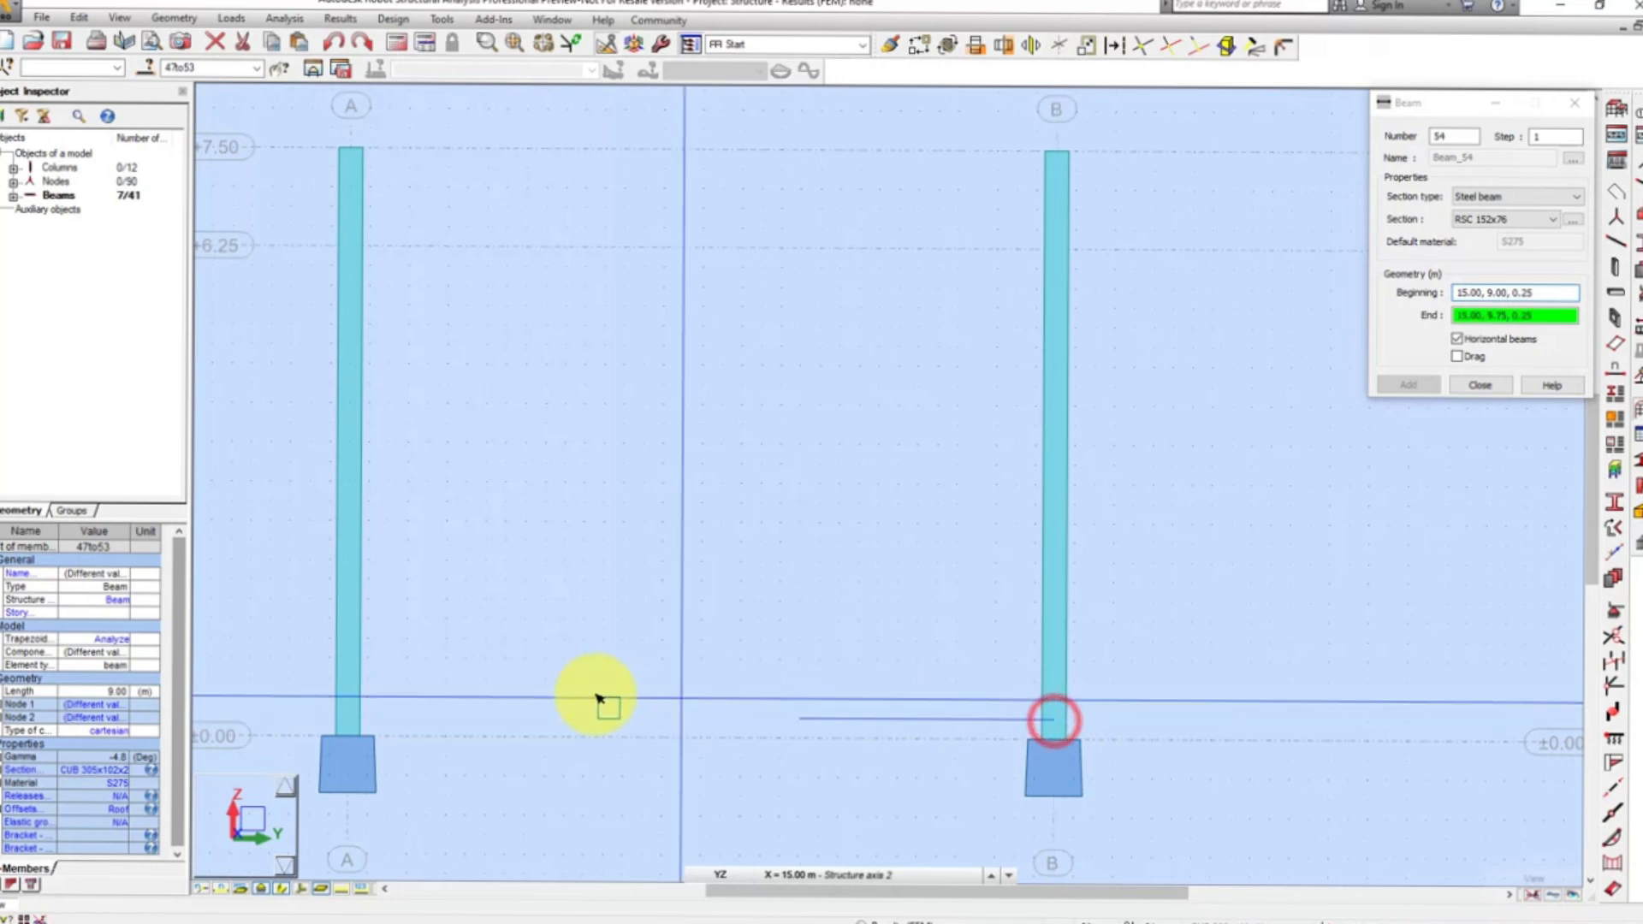
click(350, 722)
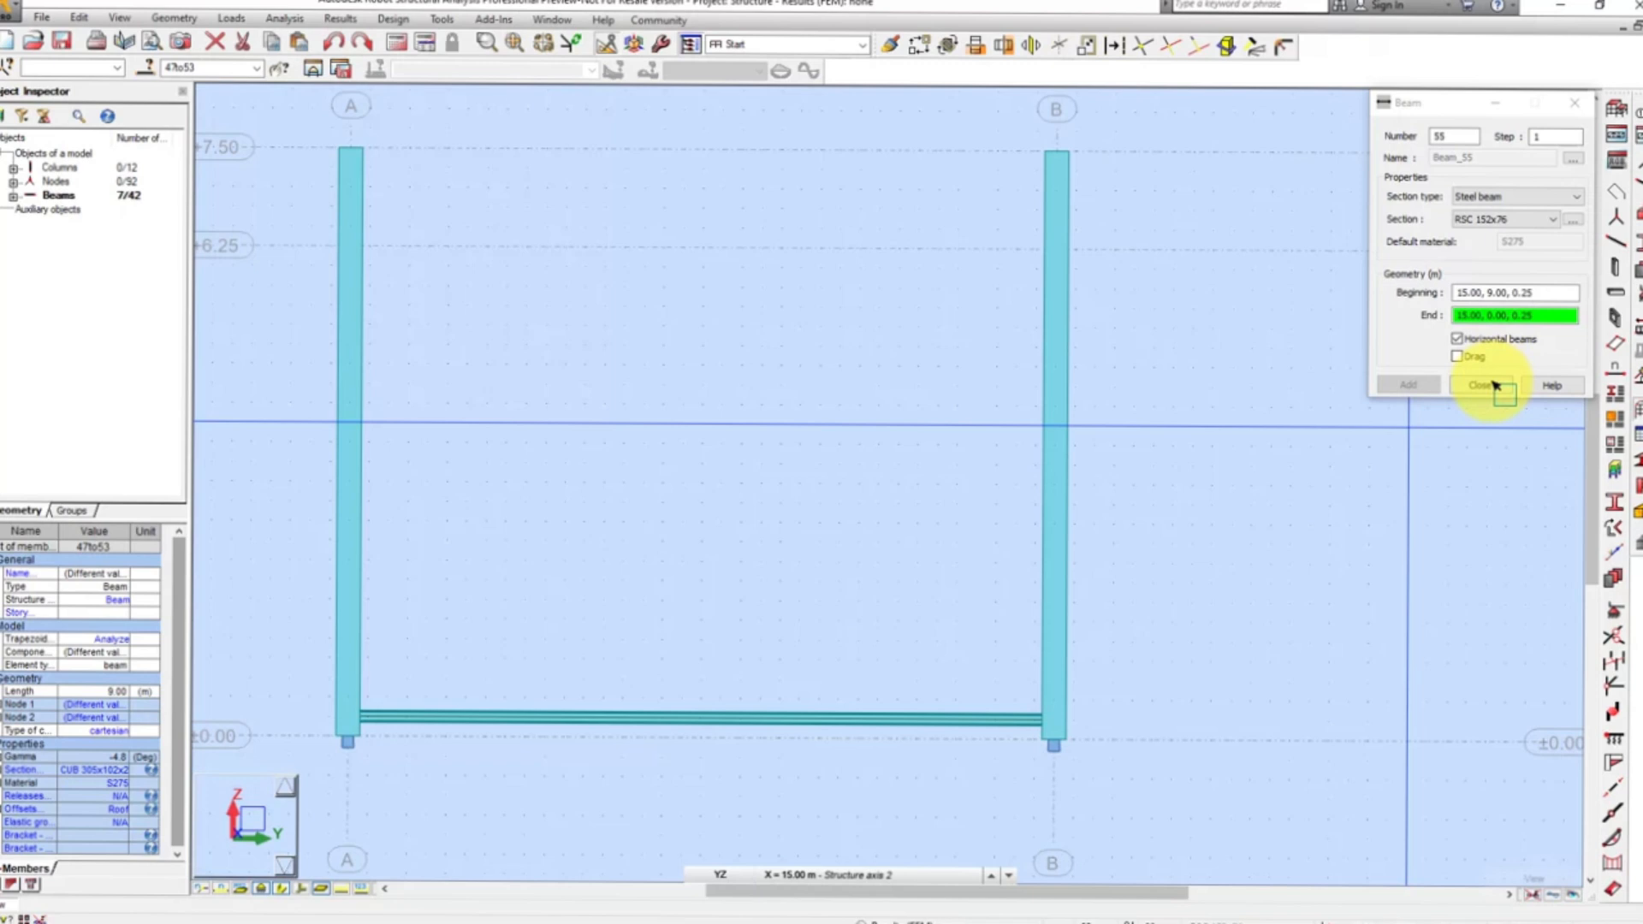
click(1495, 387)
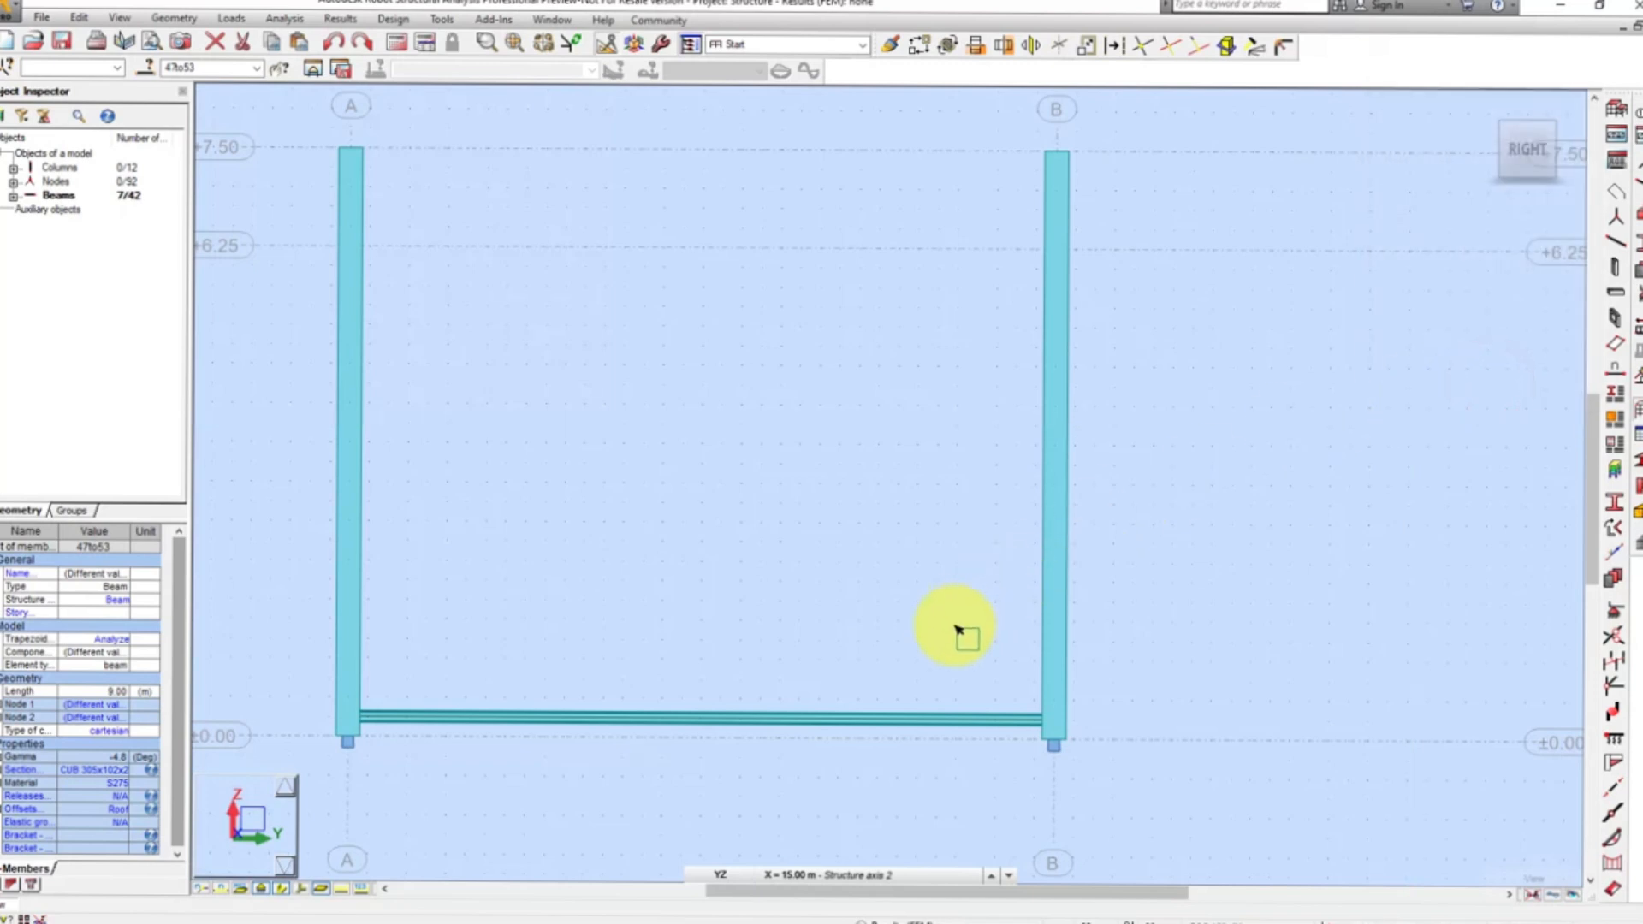
- Set the gamma angle of the new RSC 152x76 beam between axes A and B to 270°
click(909, 719)
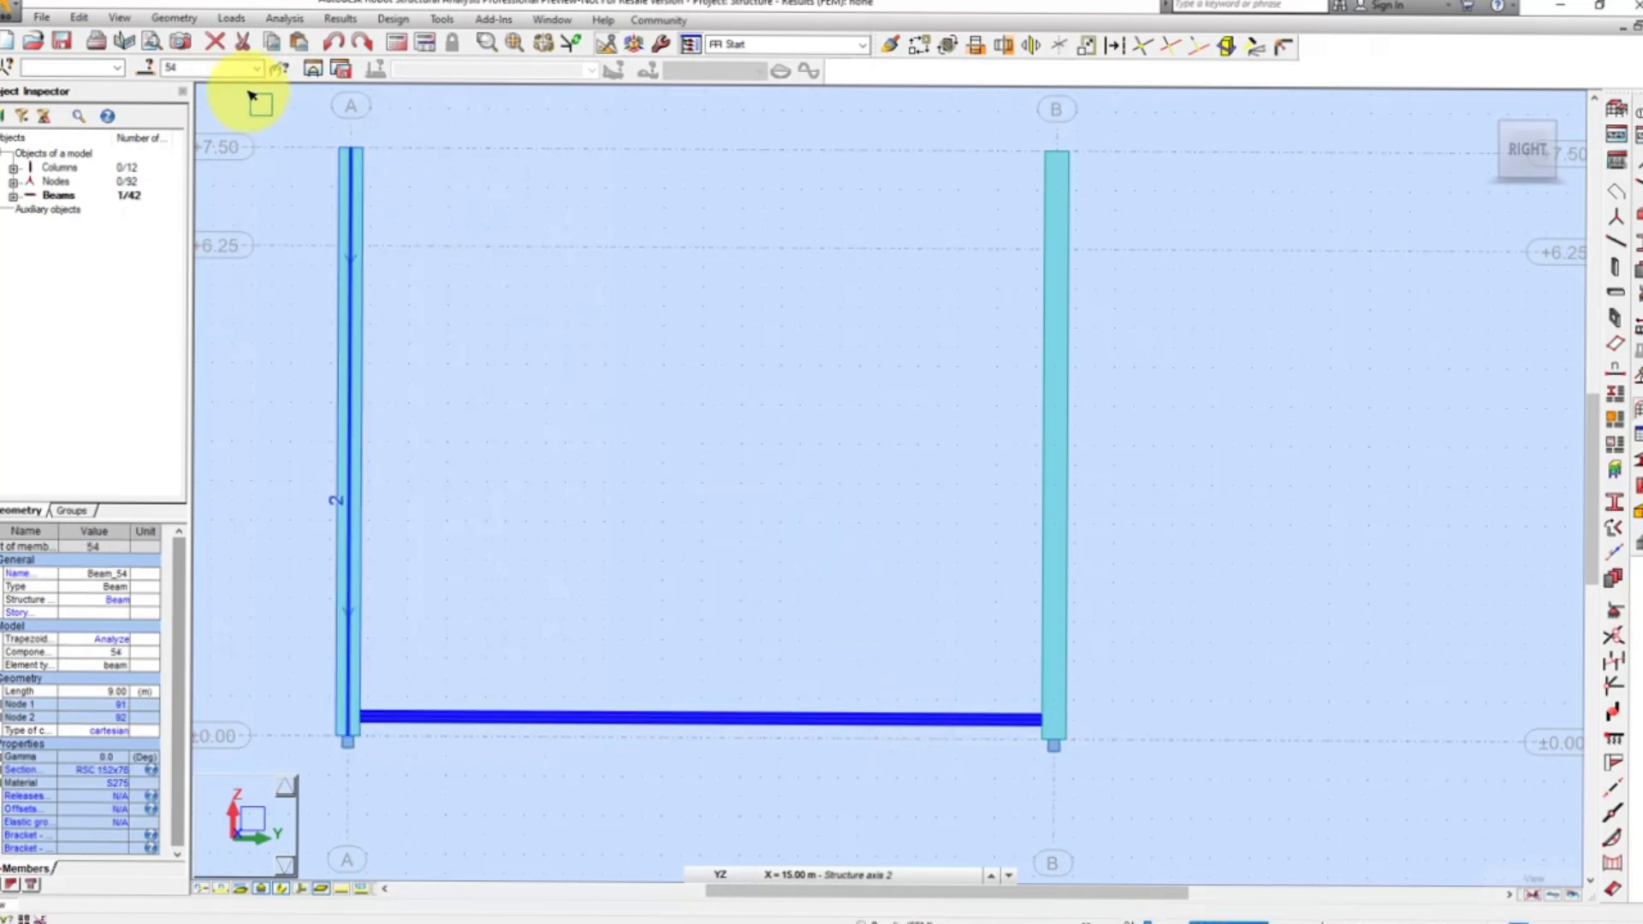
click(183, 20)
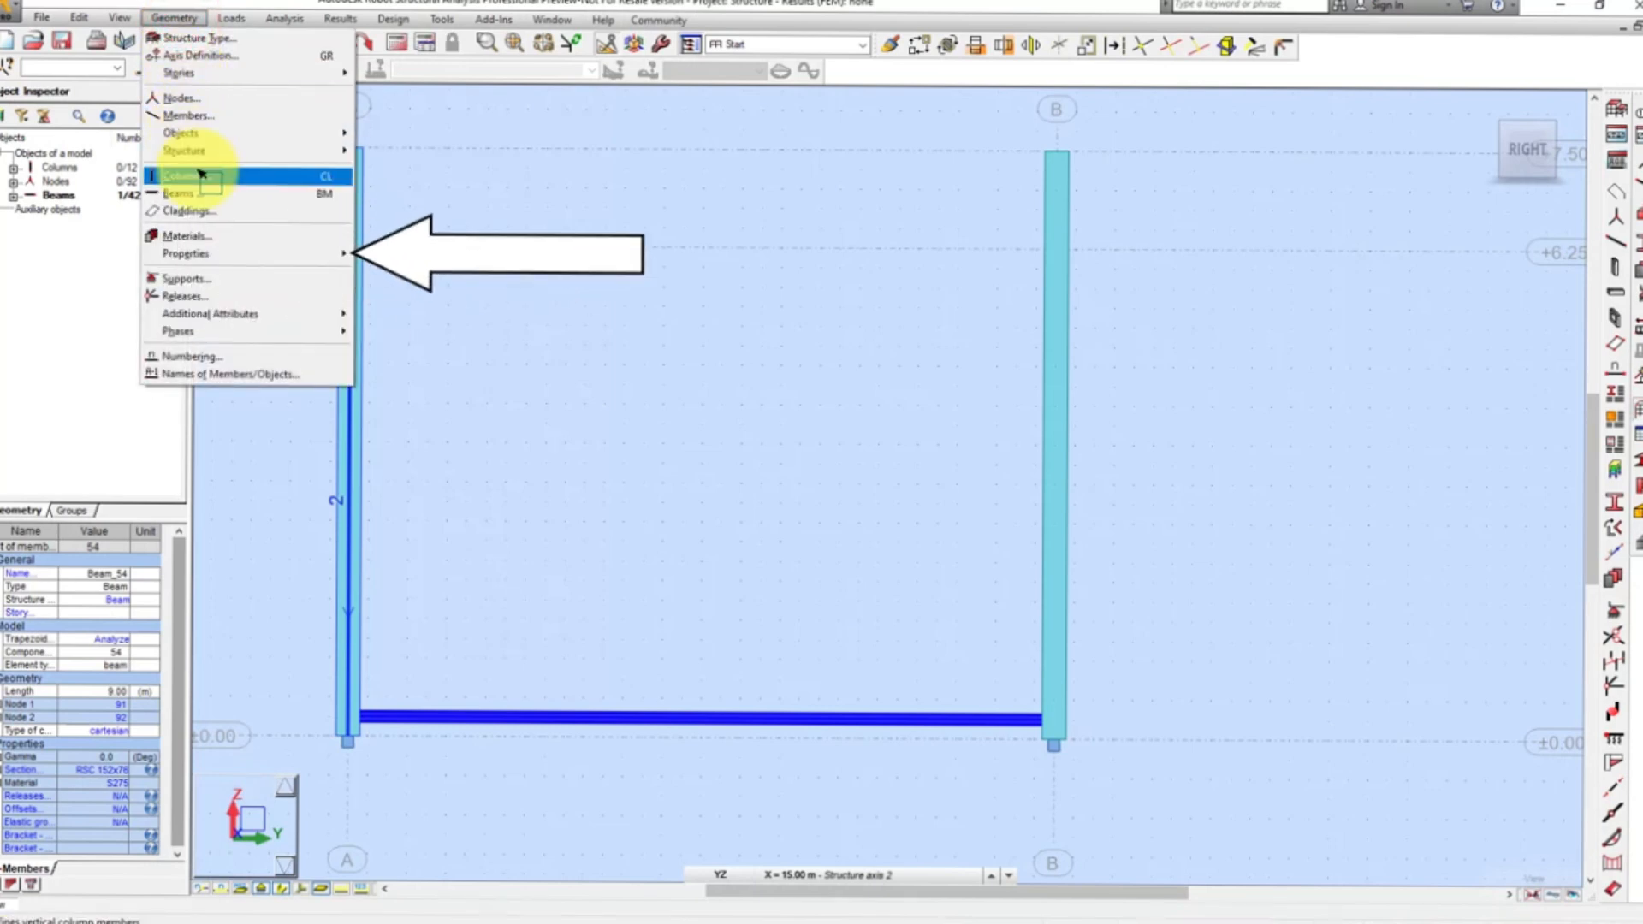
mouse_move(220, 254)
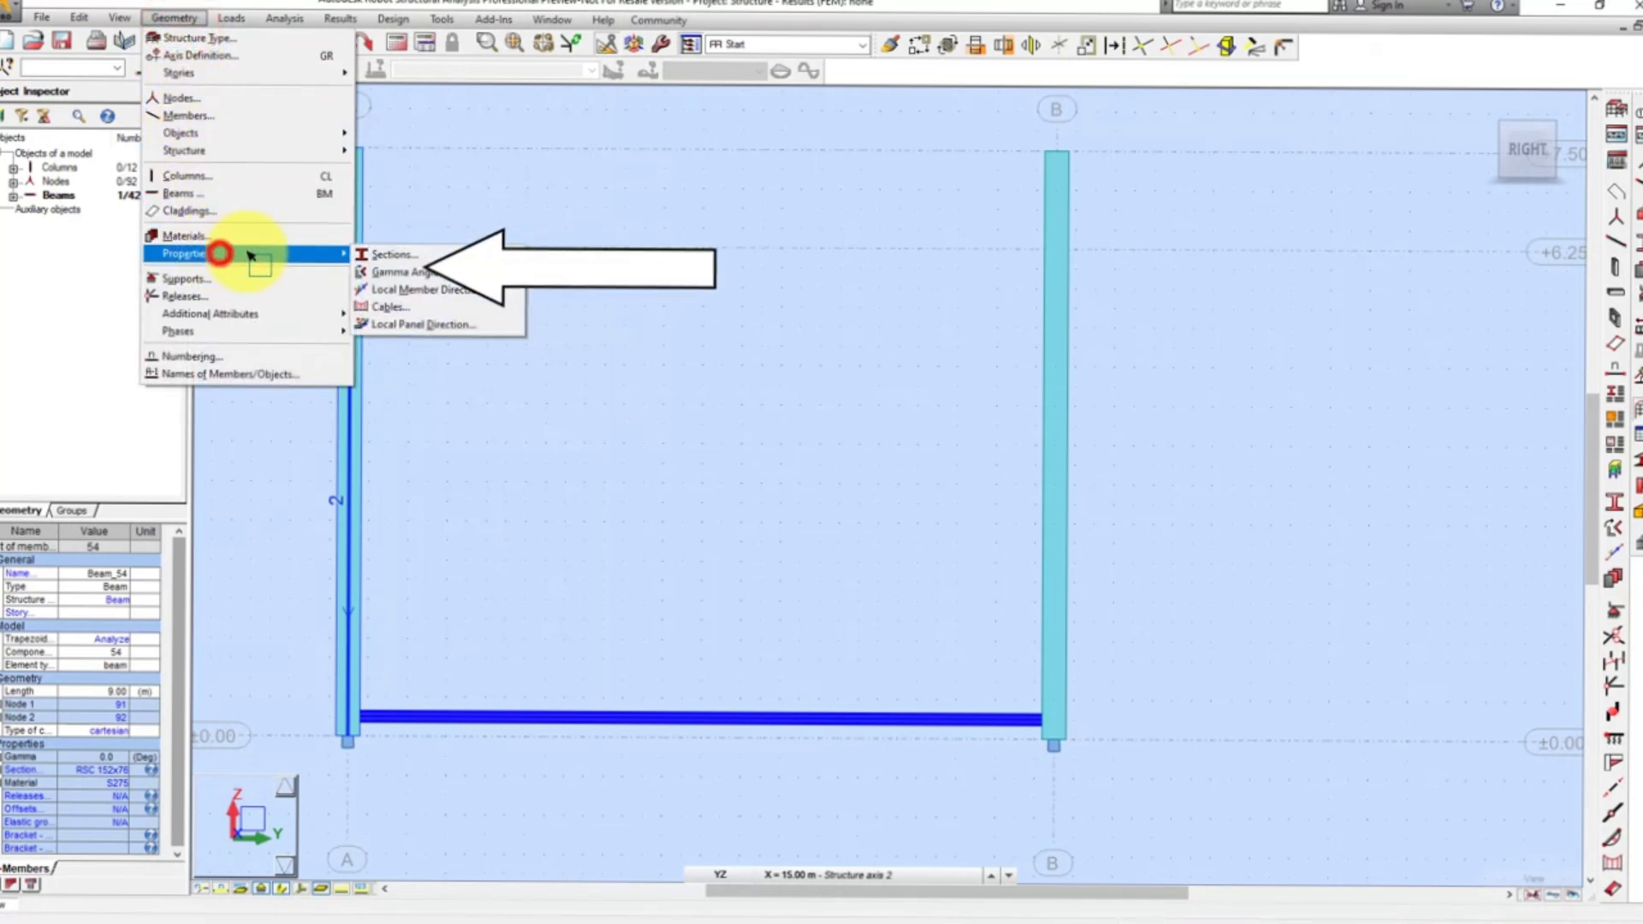
click(377, 271)
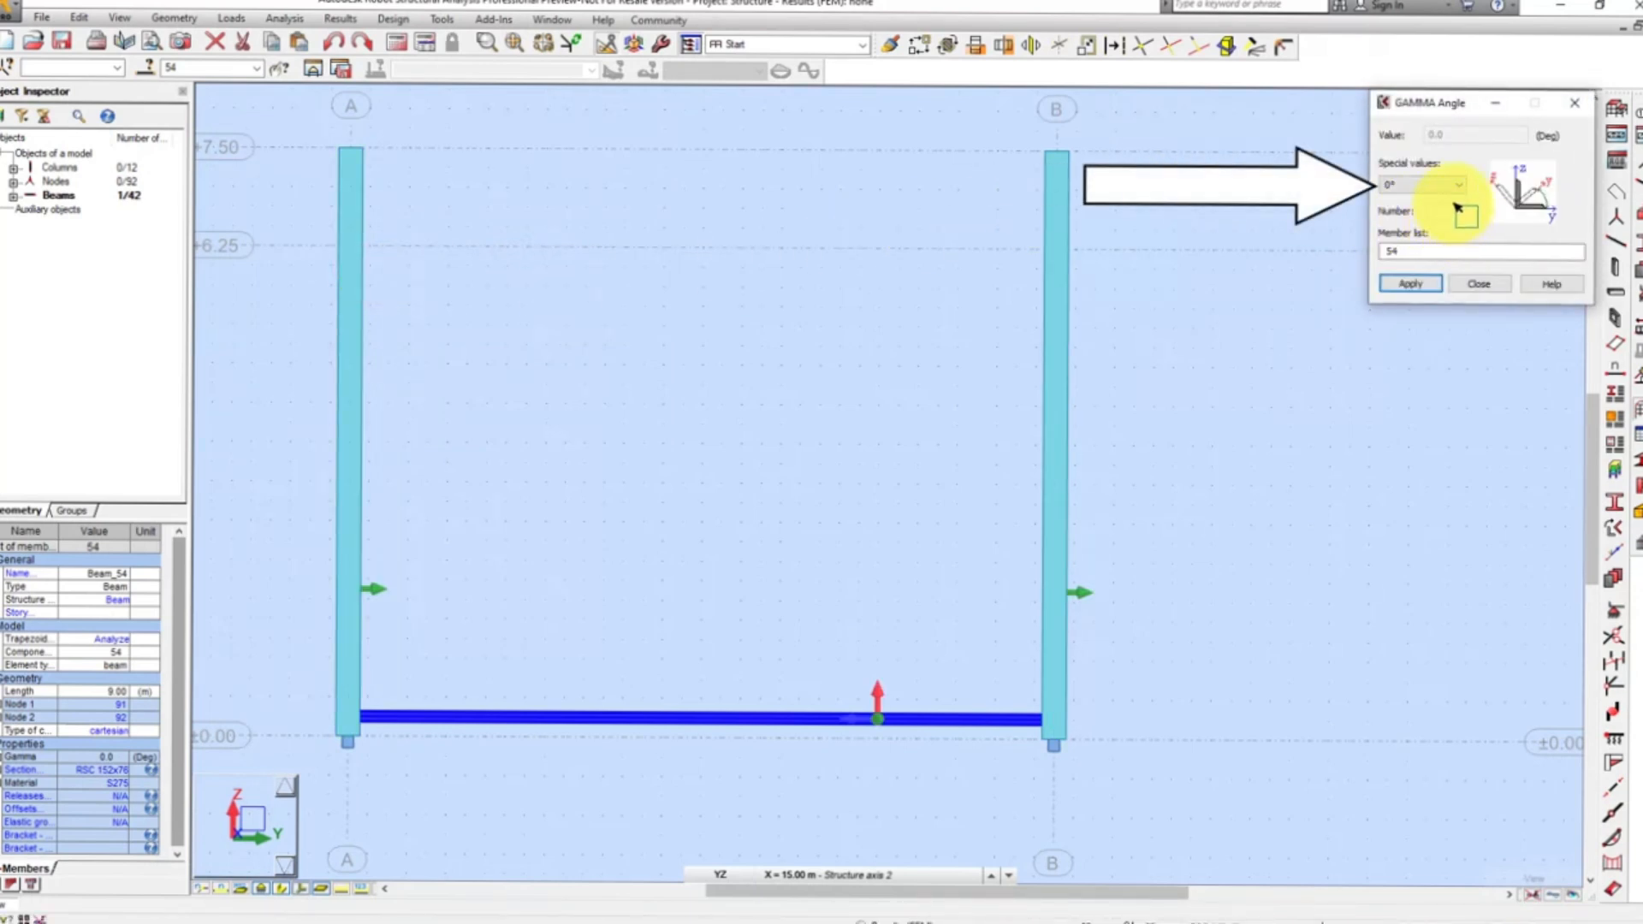
click(1455, 184)
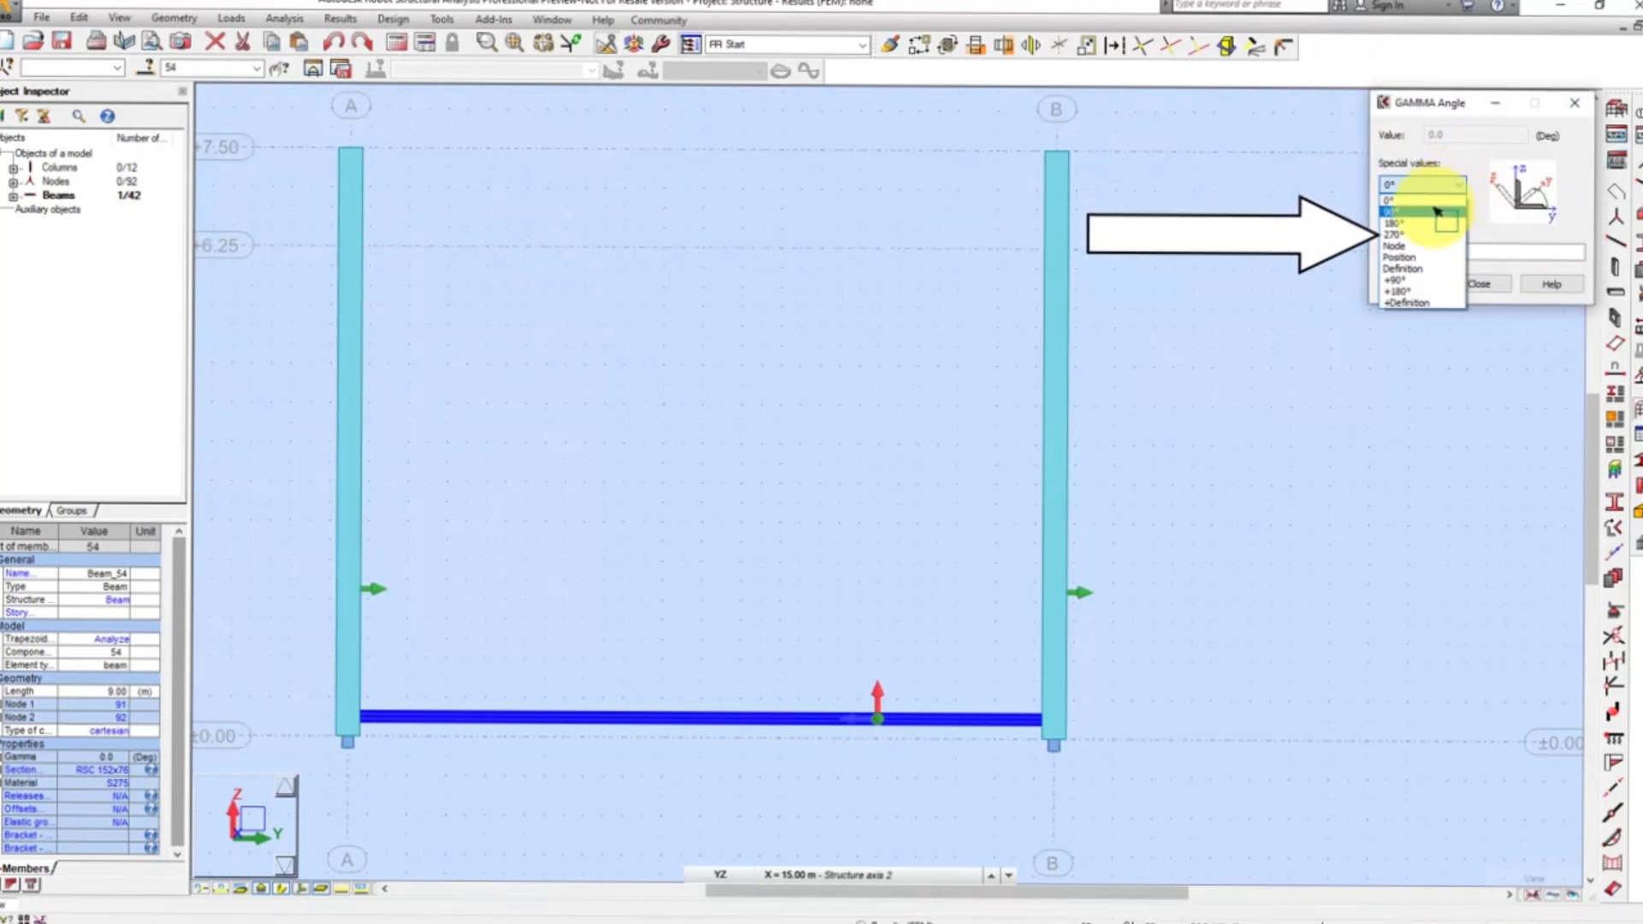
click(1423, 234)
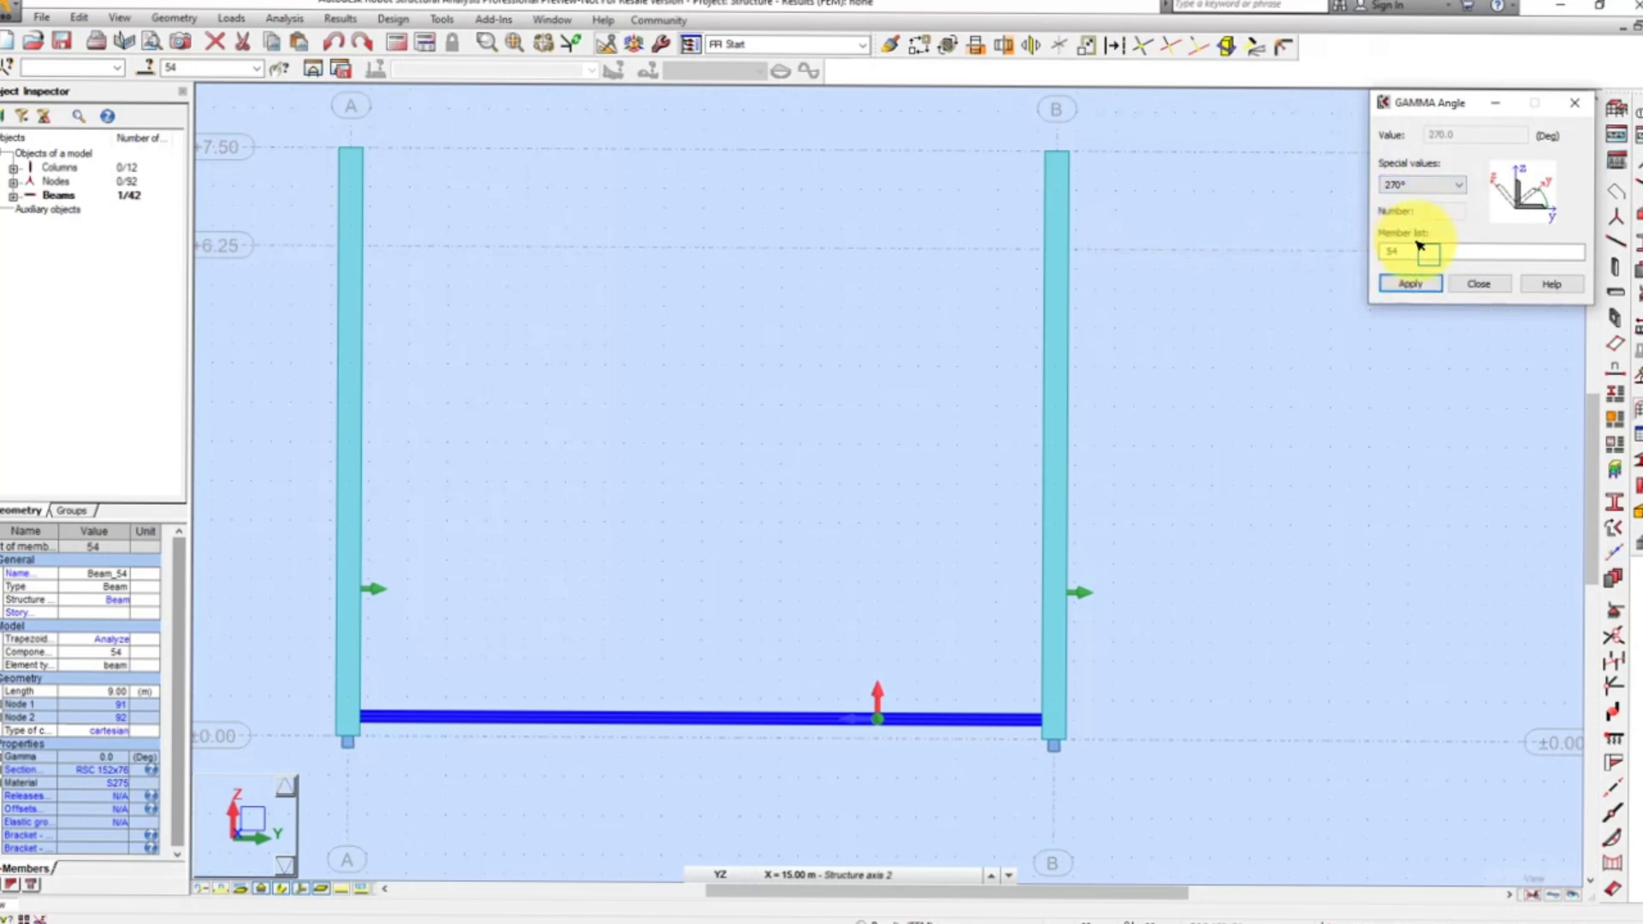
click(1409, 283)
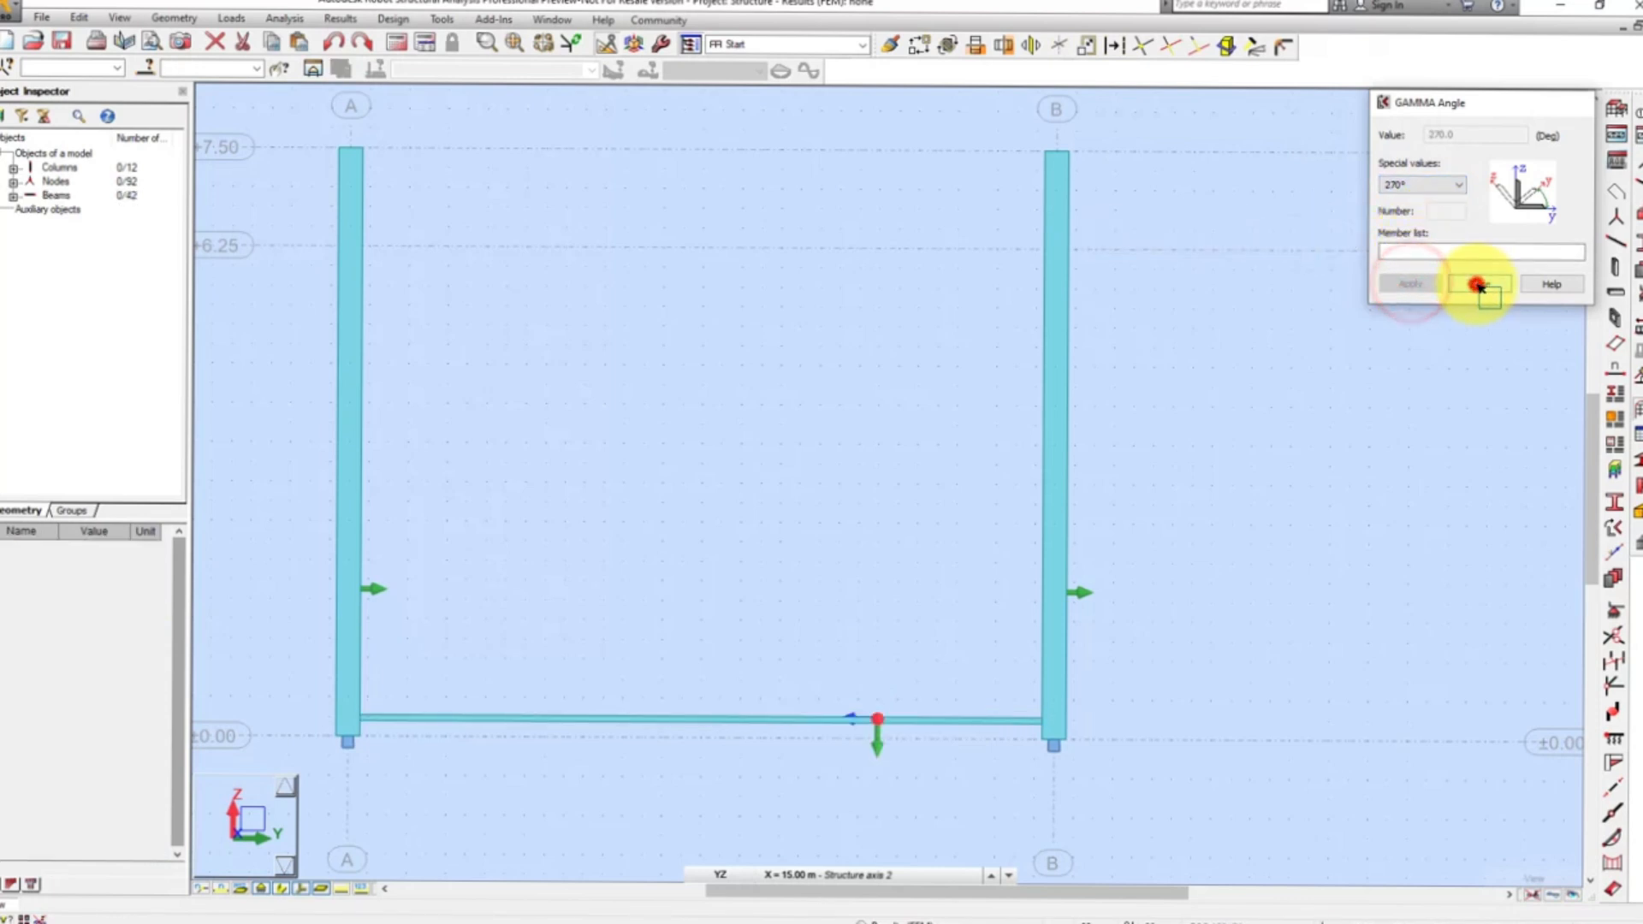
click(1478, 285)
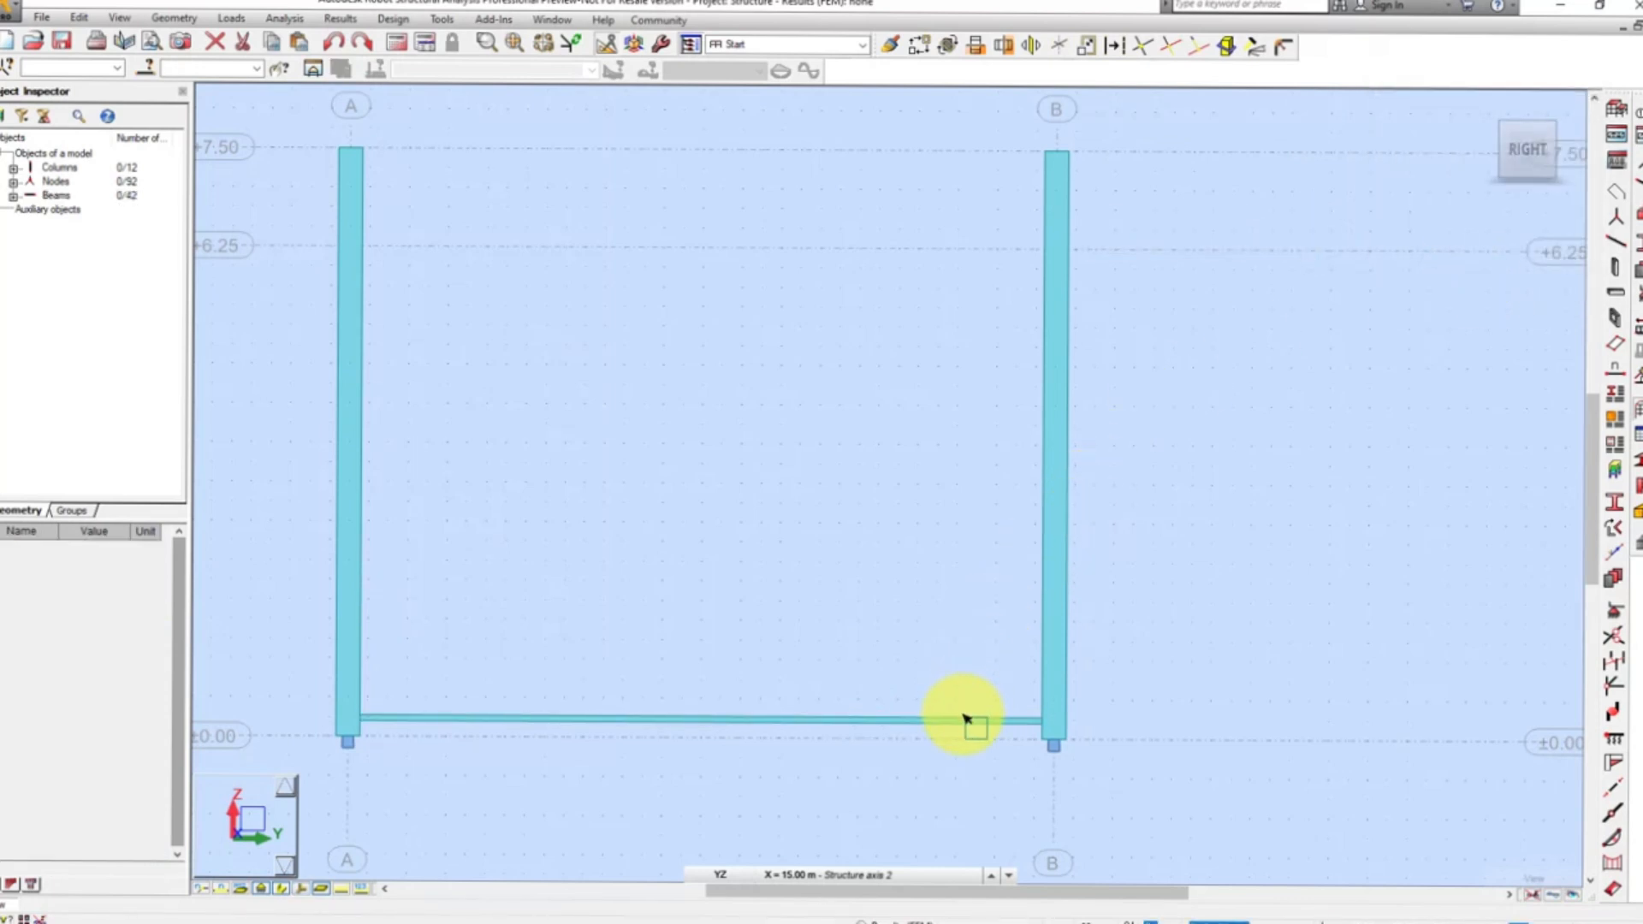
- Copy the rotated side rail vertically by the translation vector 0.00, 0.00, 1.25 m
click(962, 719)
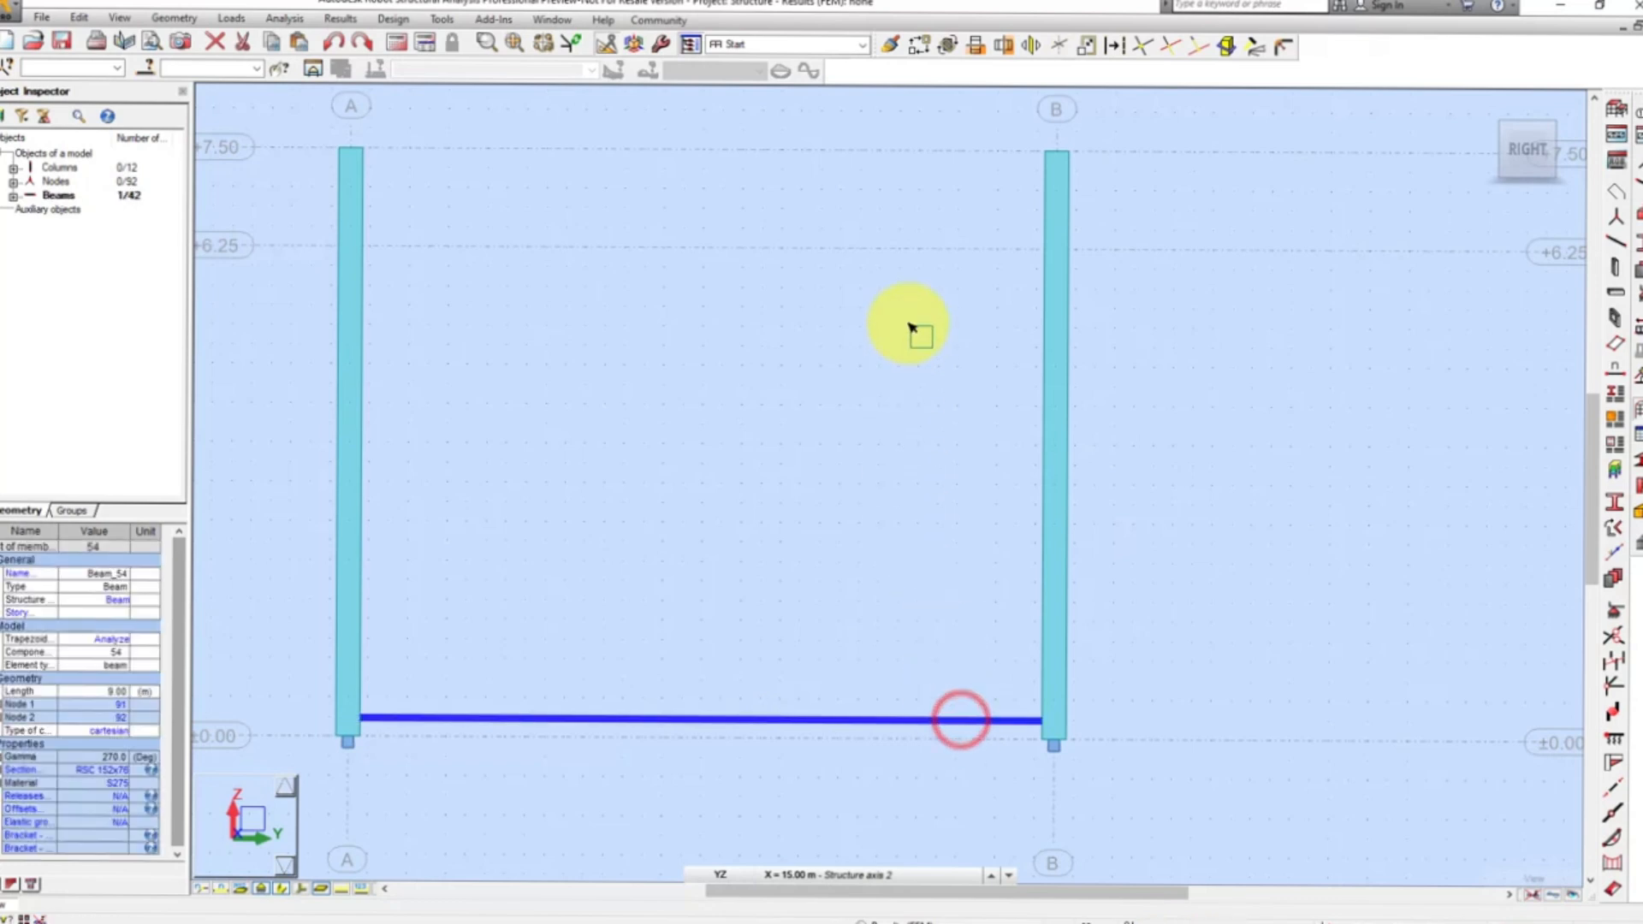
click(918, 47)
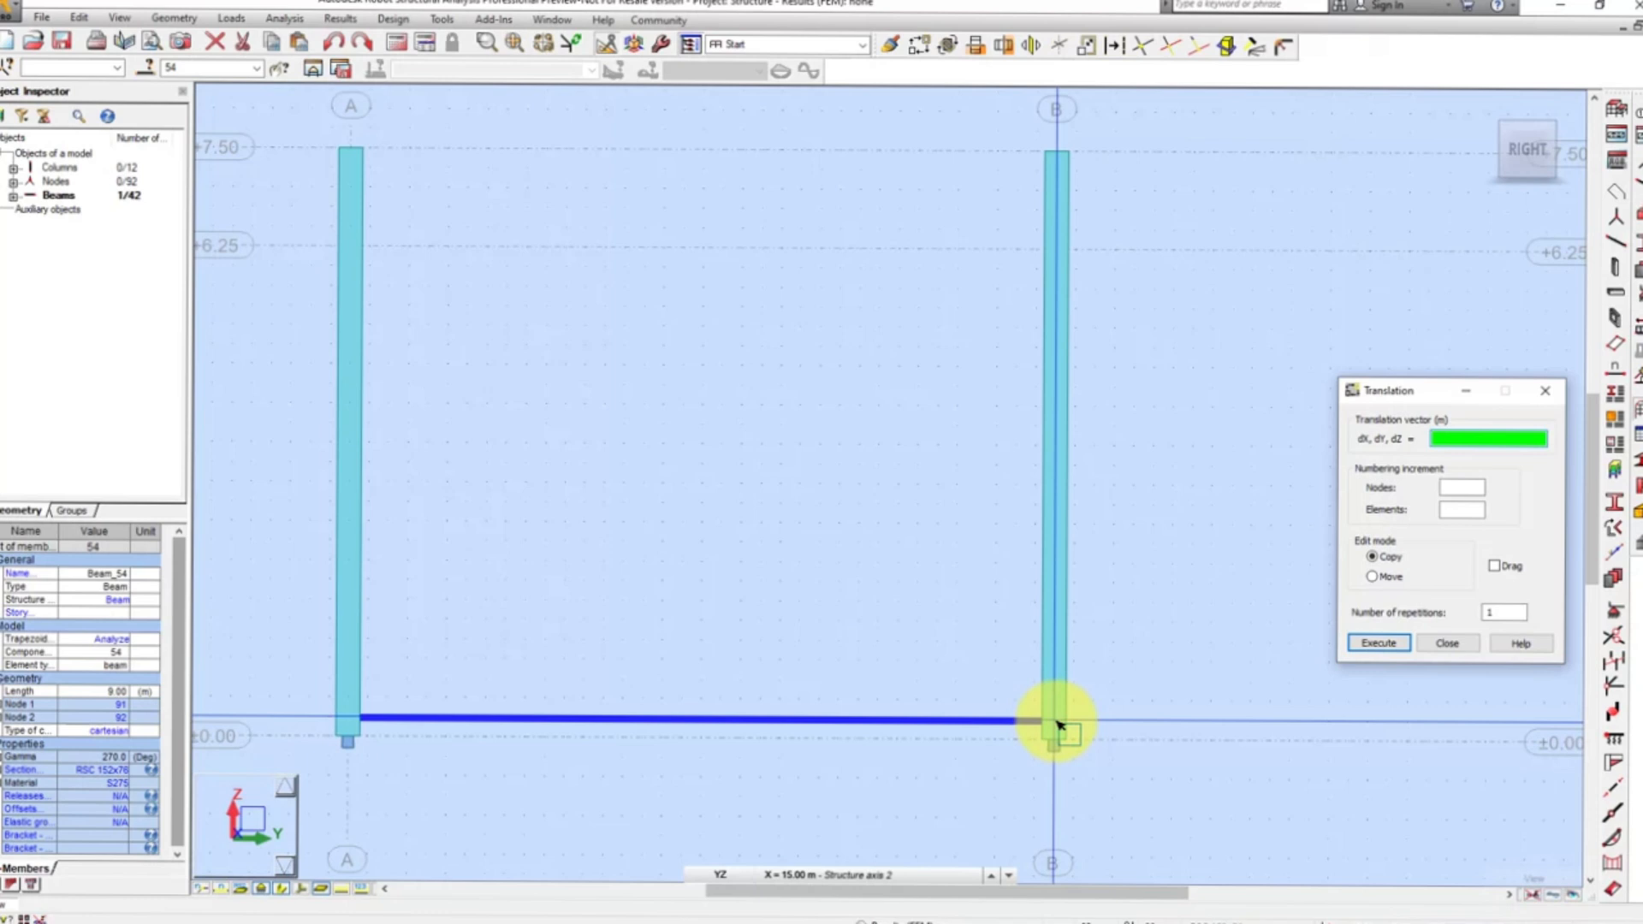
click(1058, 726)
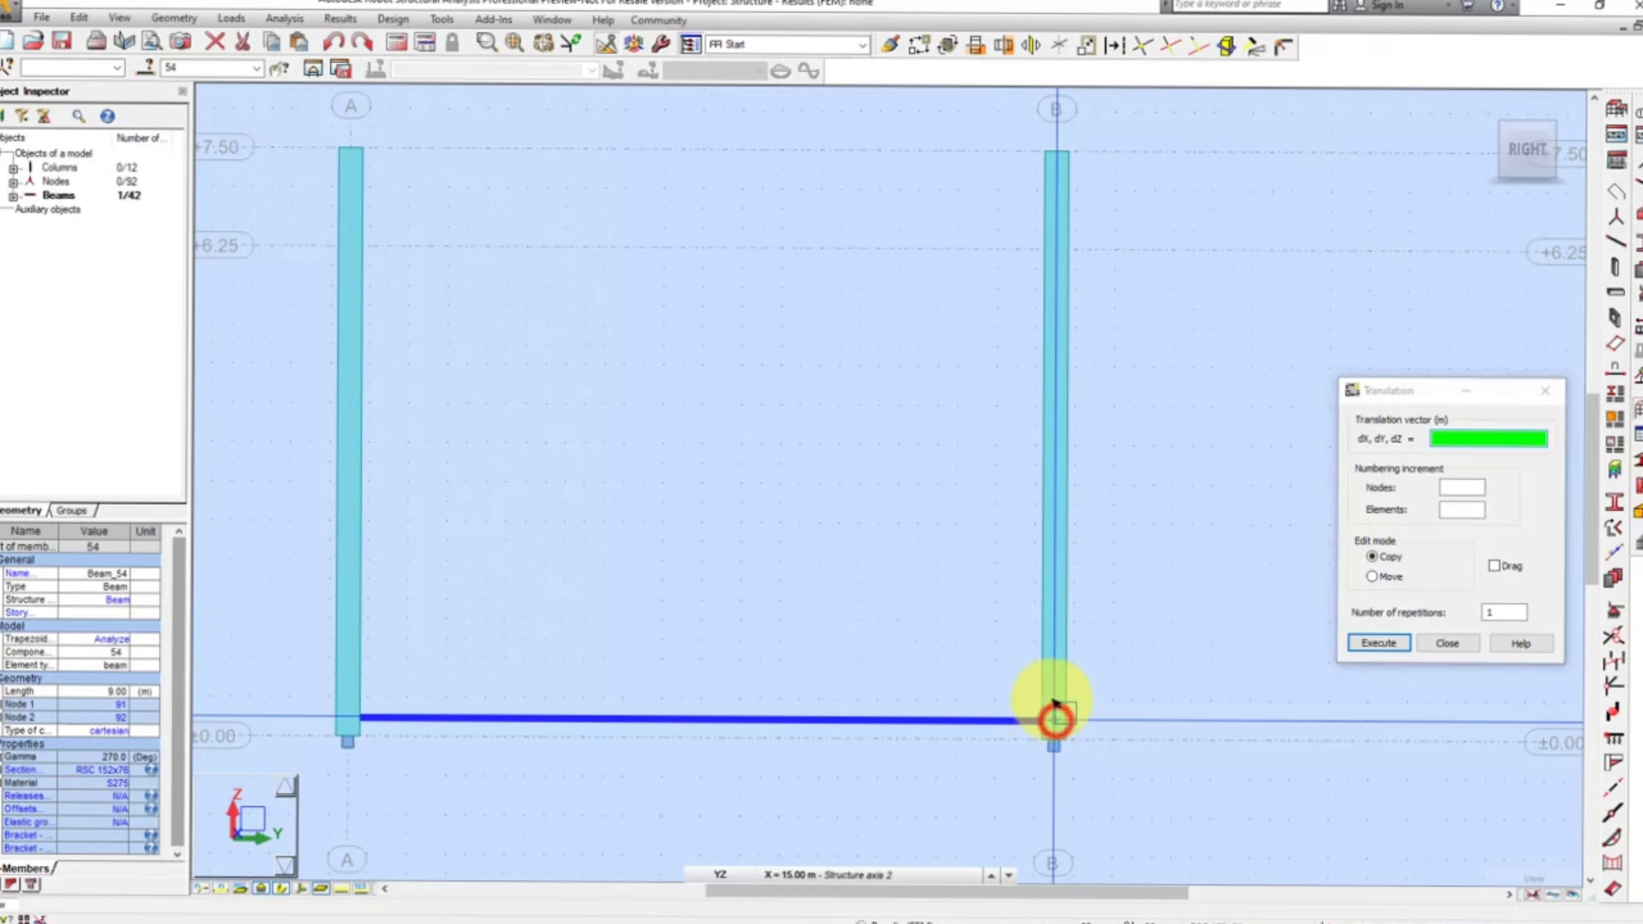
click(1058, 646)
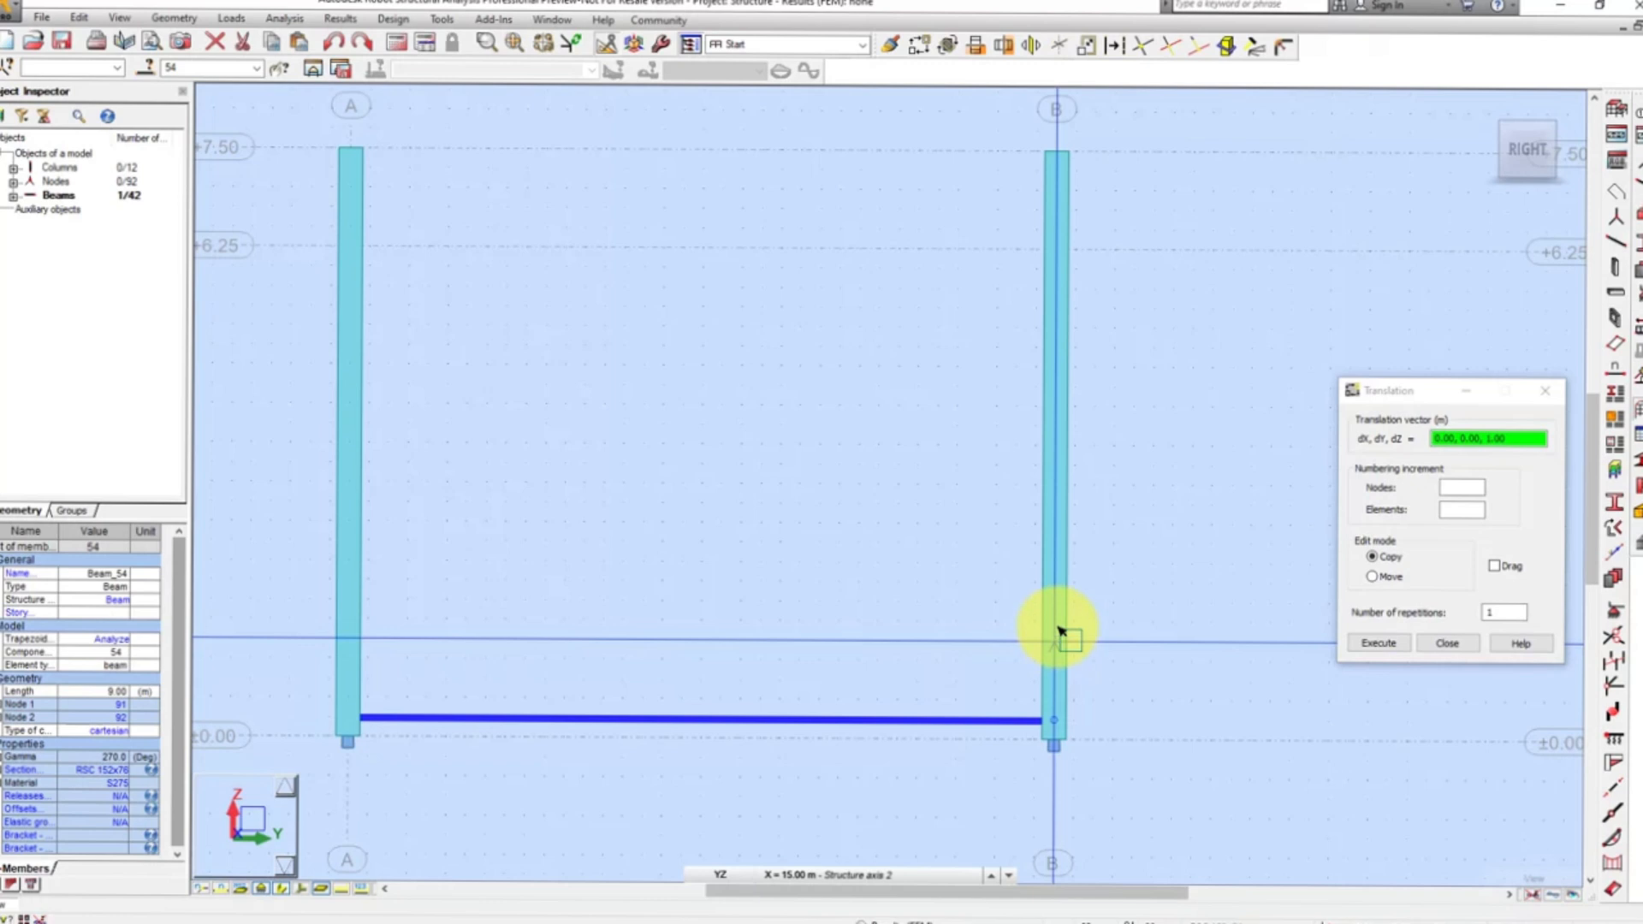
click(1059, 626)
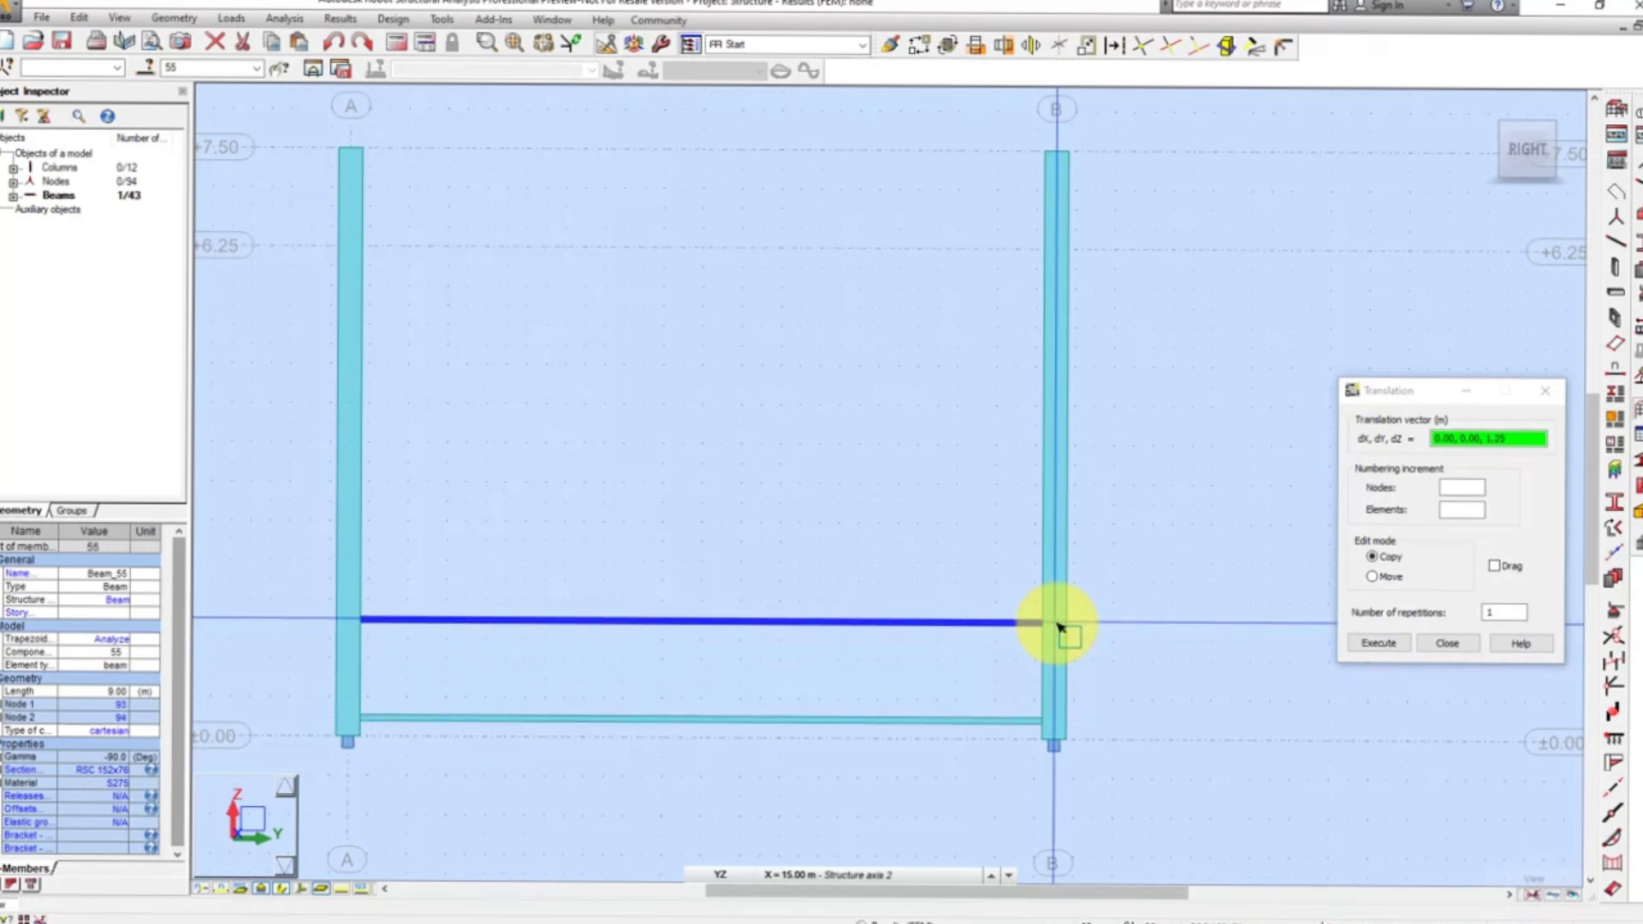
- Copy the second side rail upward with 3 repetitions, using the translation vector 0.00, 0.00, 1.50 m
click(1497, 613)
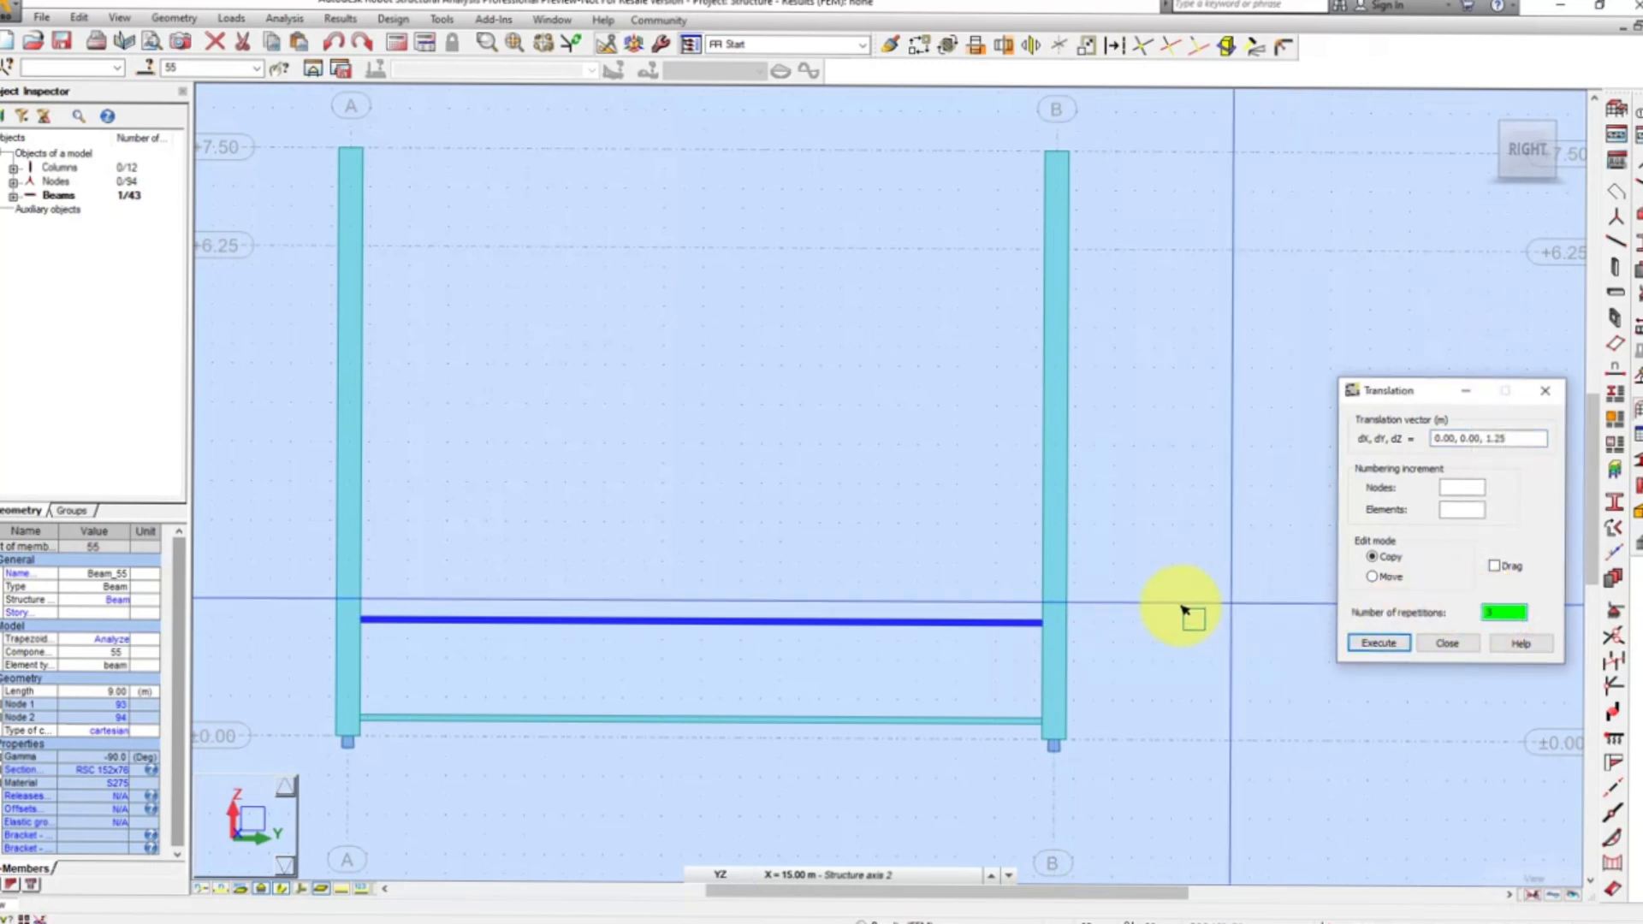
click(1061, 628)
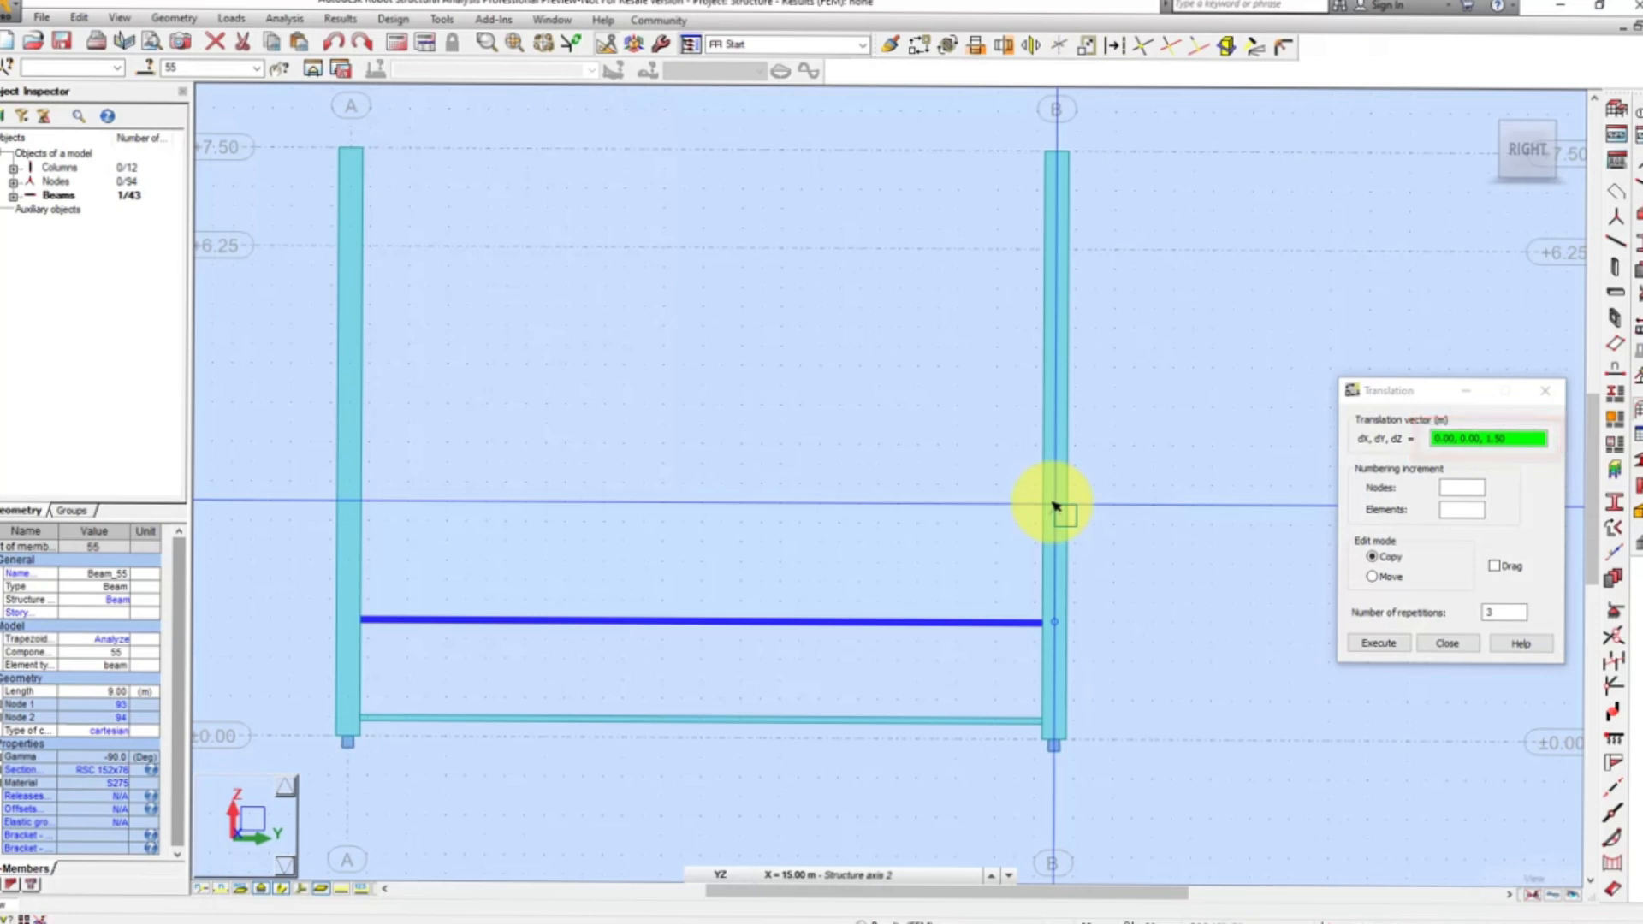
click(1055, 505)
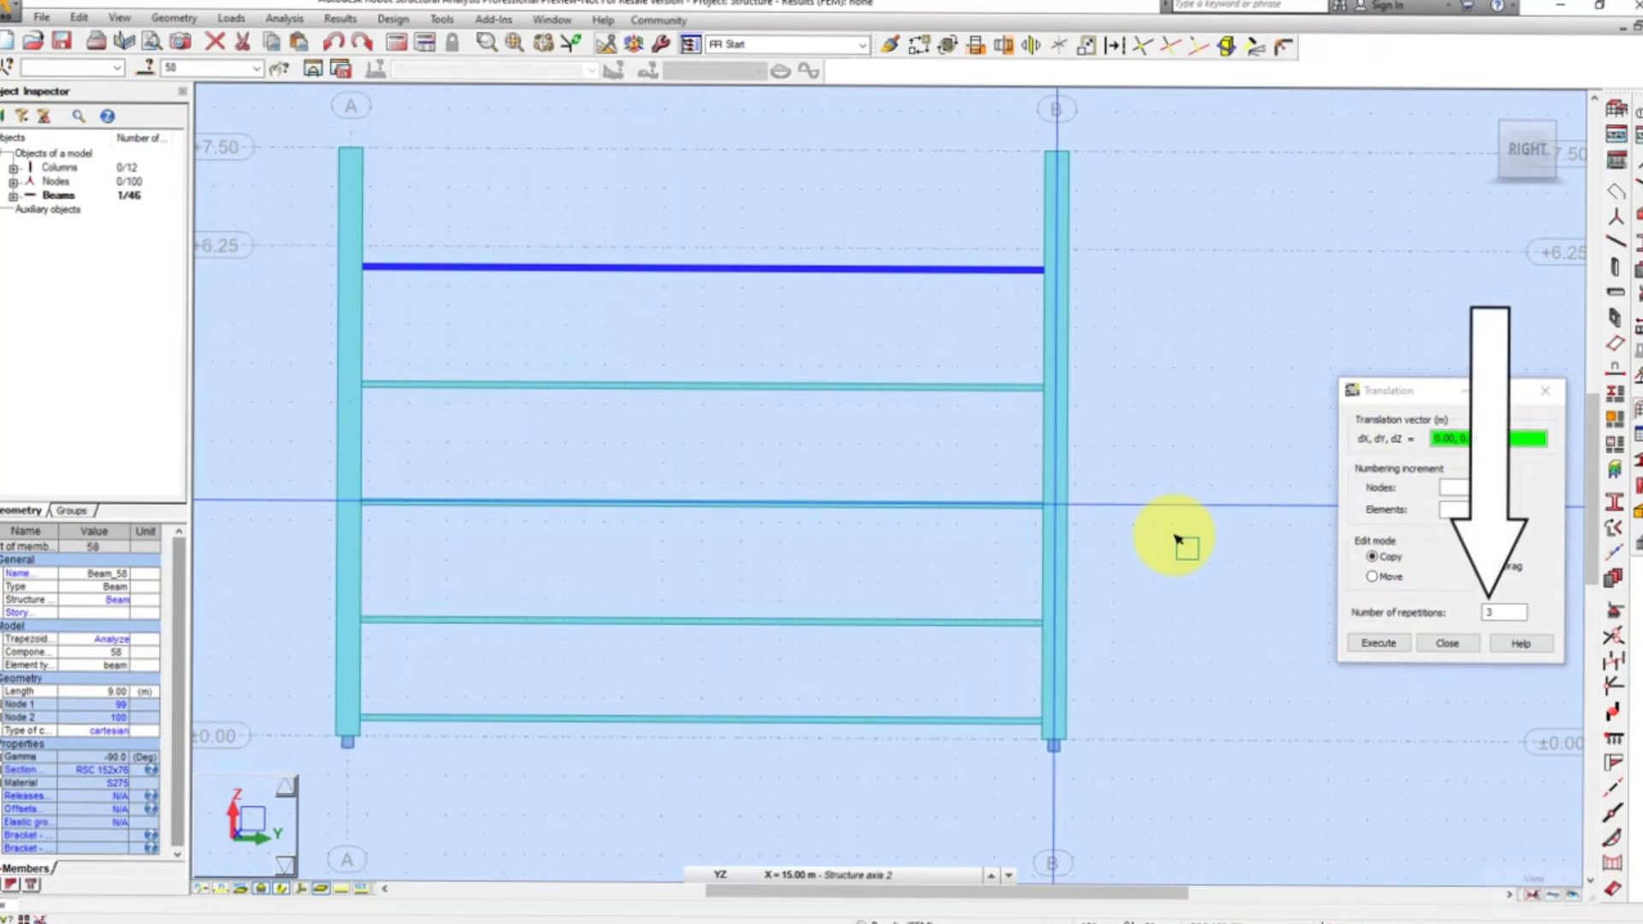
- Copy the uppermost side rail once more by 0.00, 0.00, 1.25 m with 1 repetition
click(1500, 613)
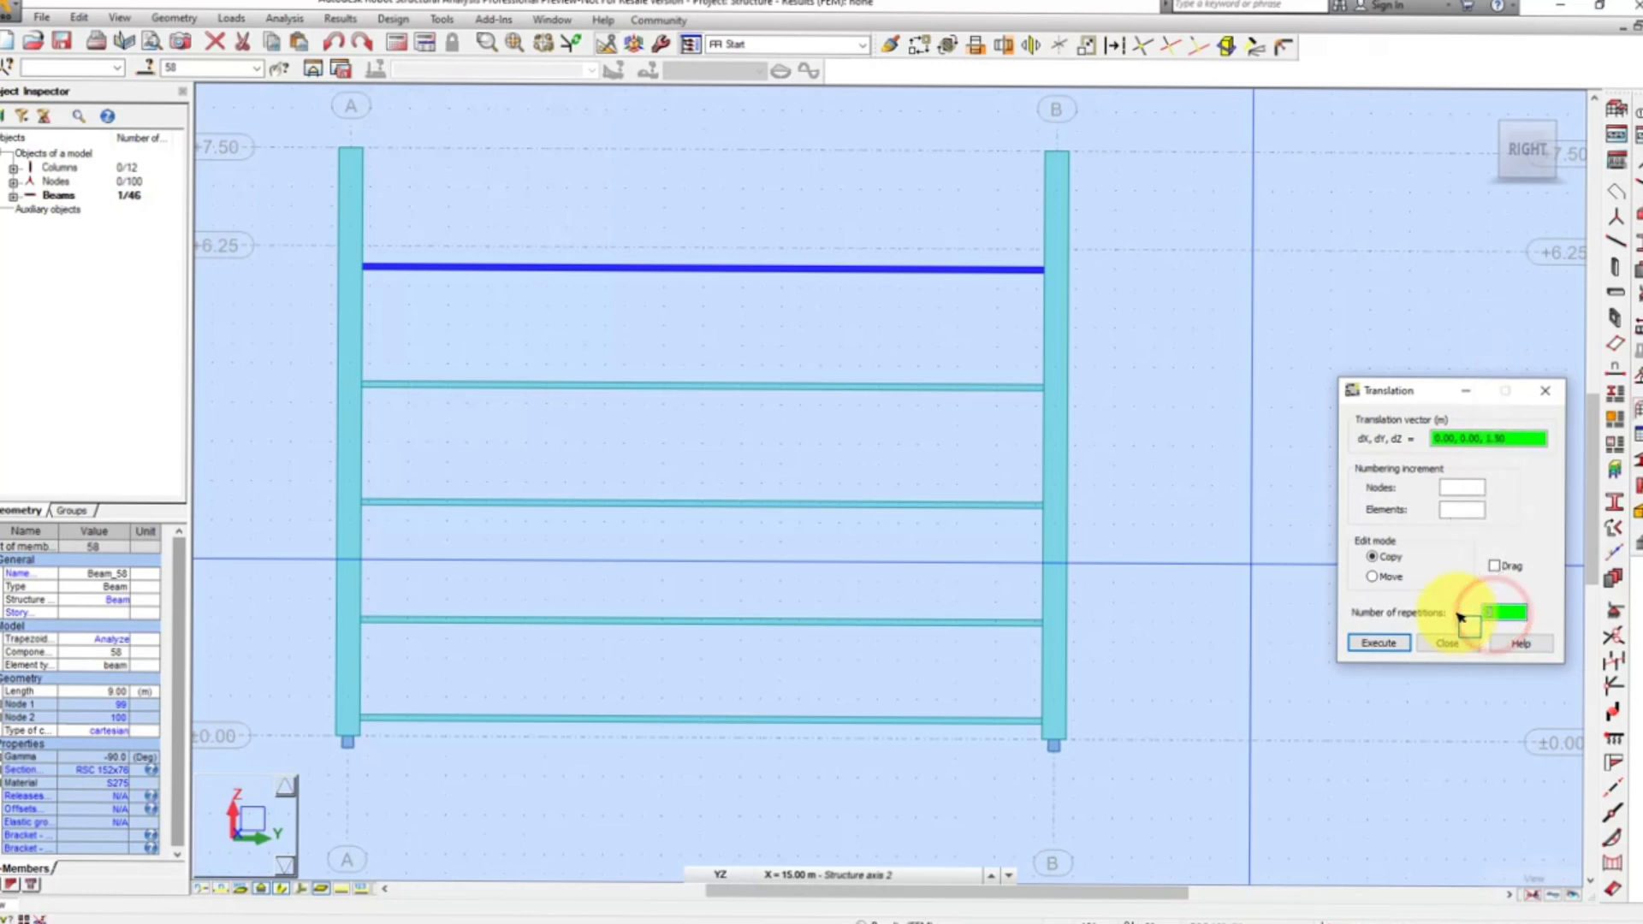
click(1055, 270)
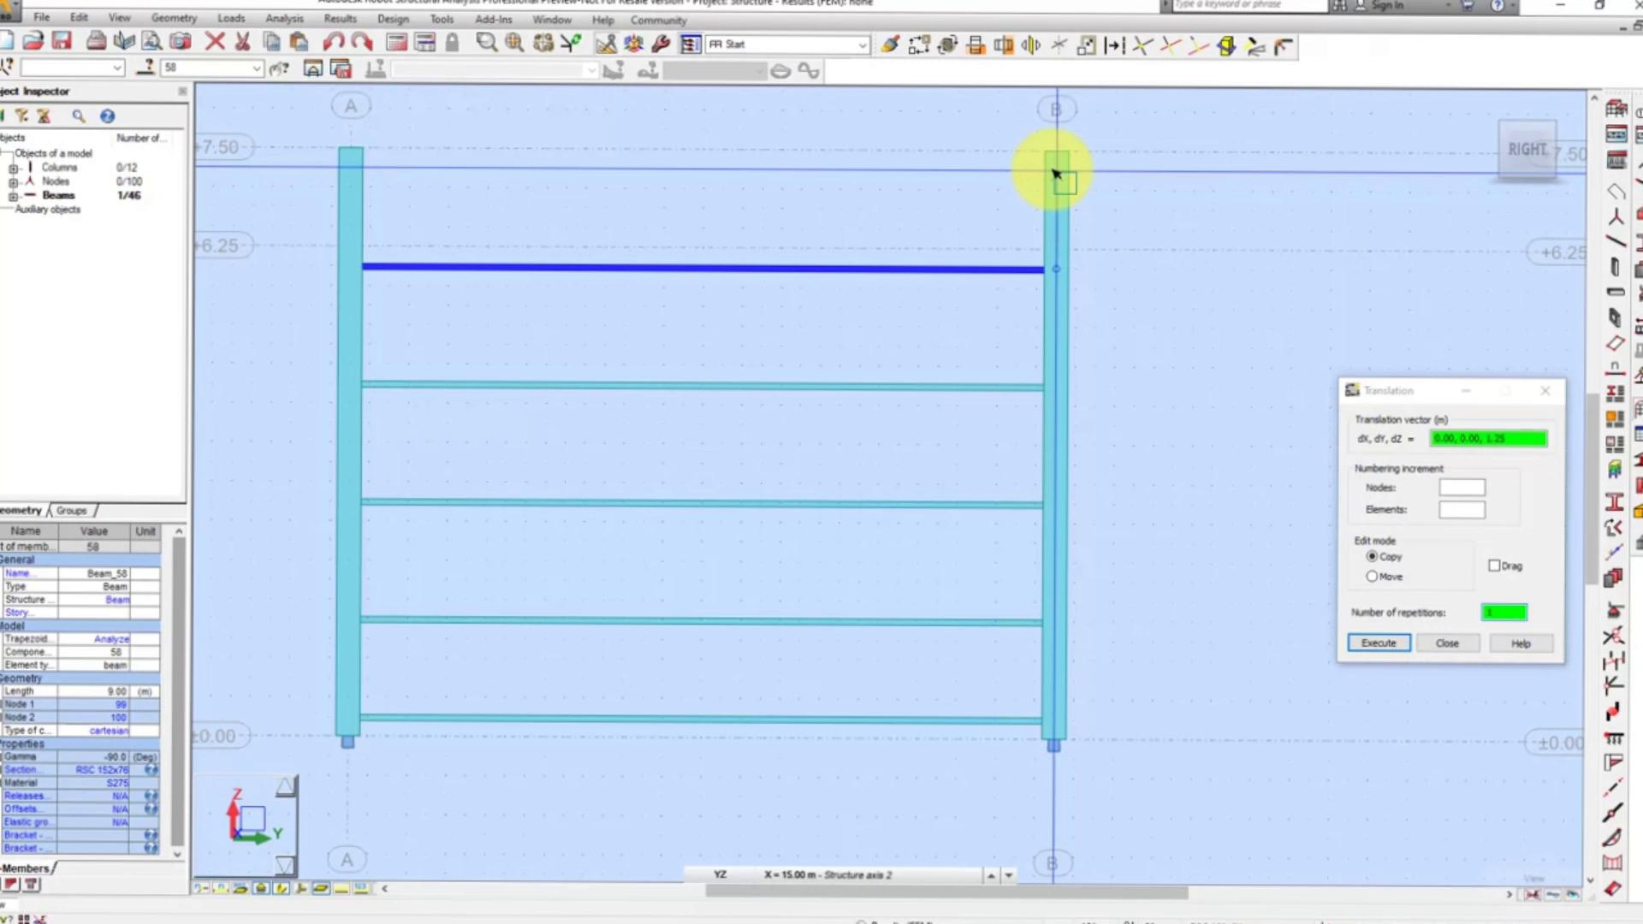
click(1056, 174)
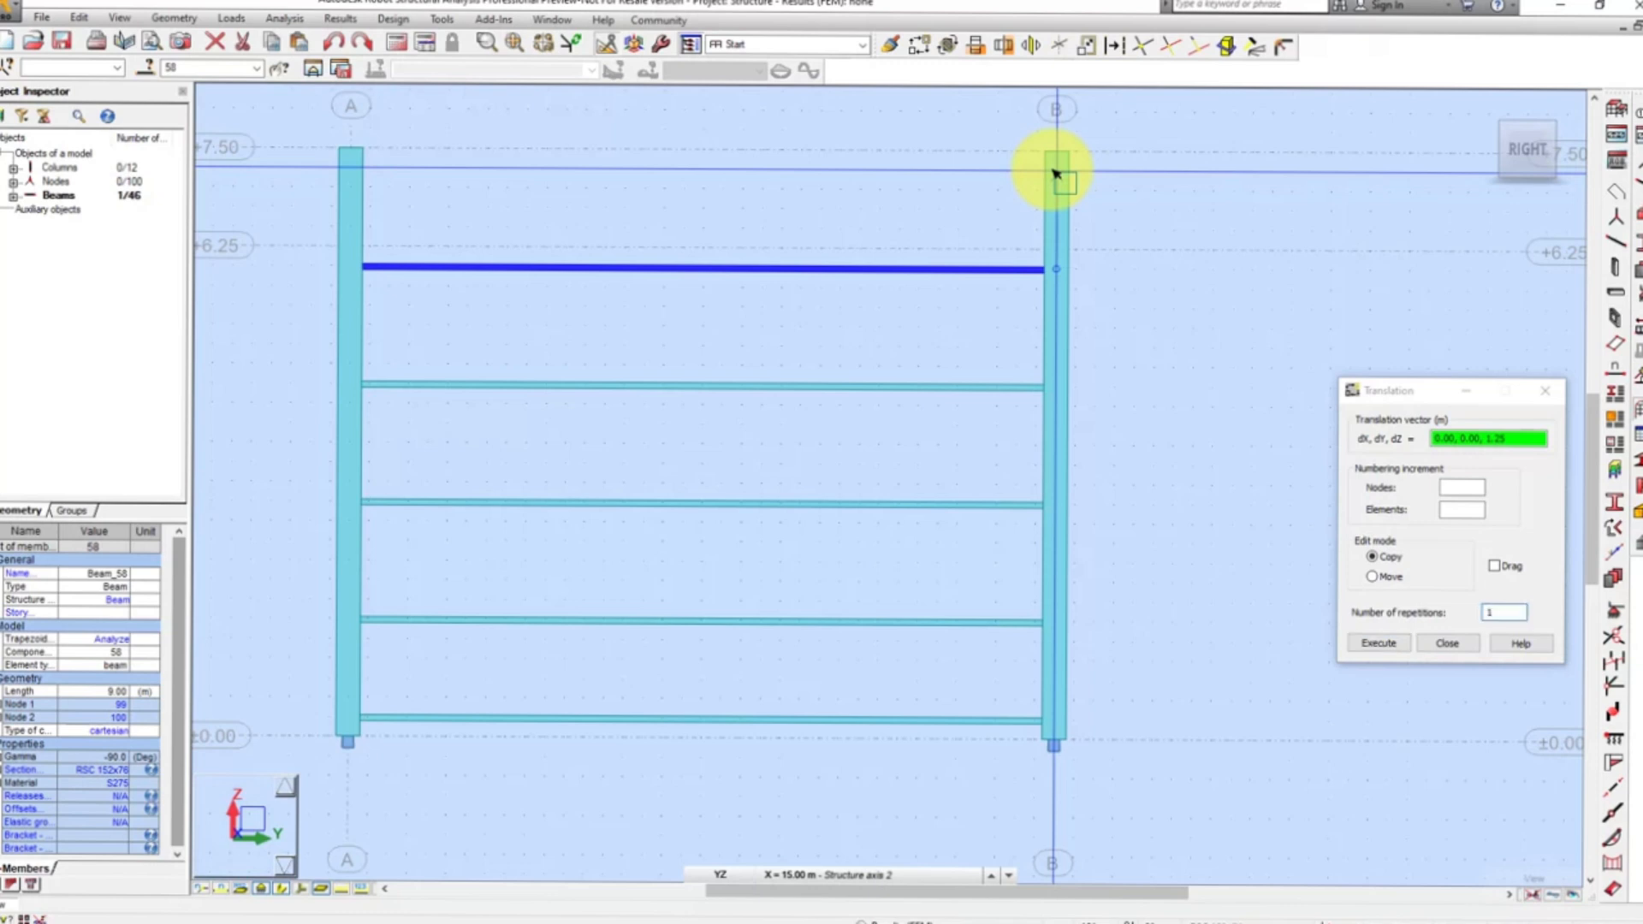
click(1459, 642)
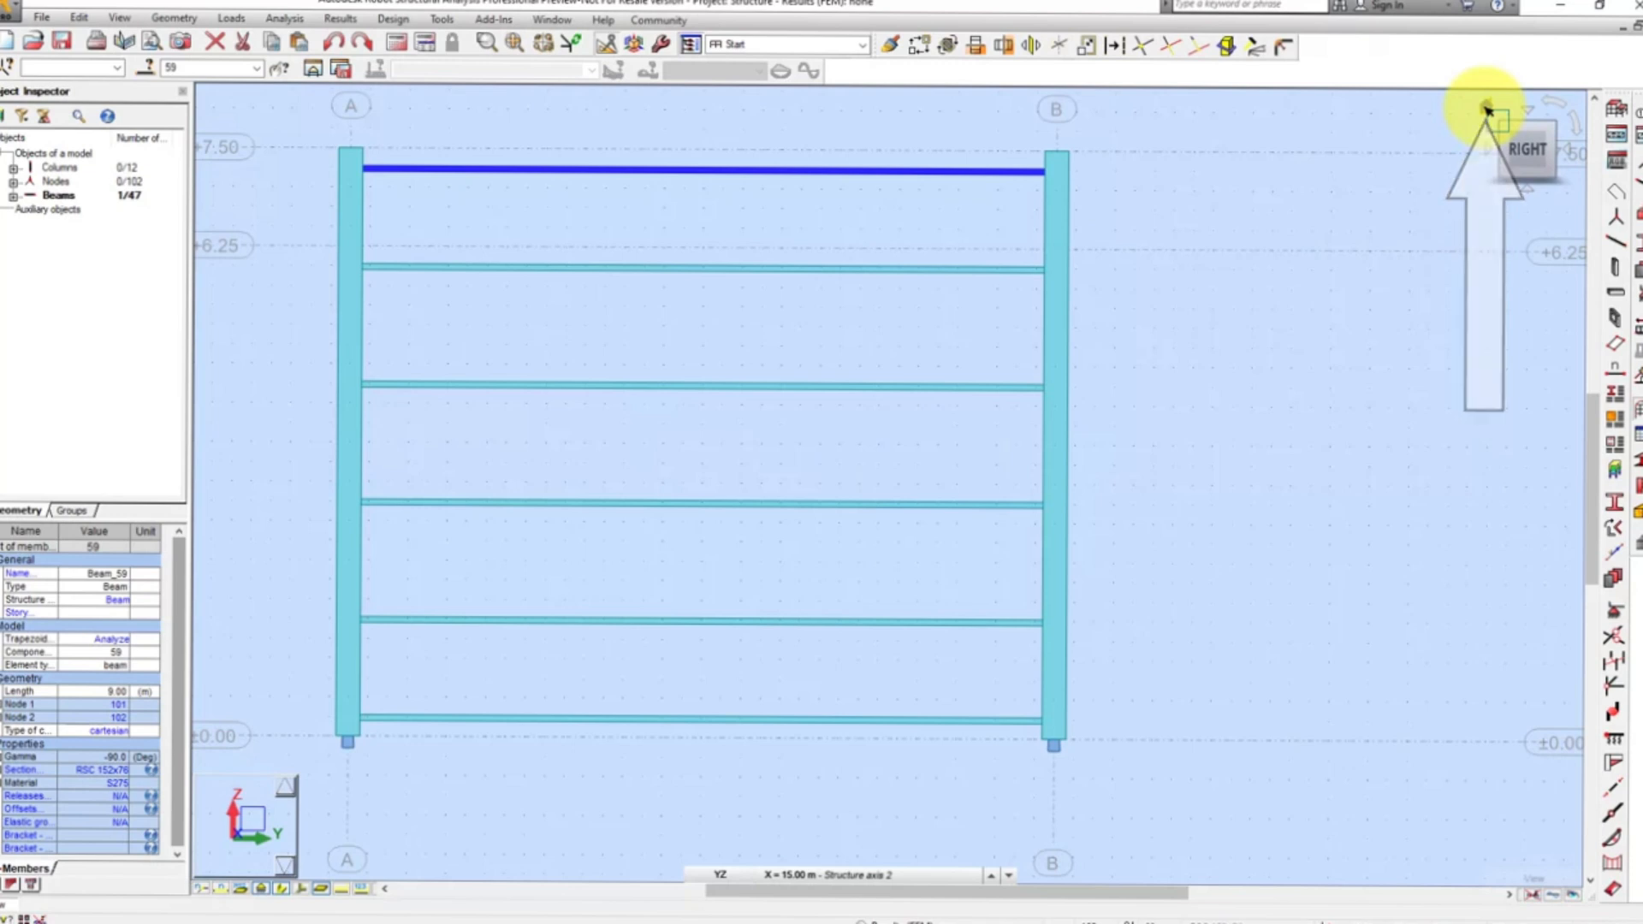
- Copy the five lower side rails of the axis 2 wall to the opposite wall by the vector -15.00, 0.00, 0.00 m
click(1486, 106)
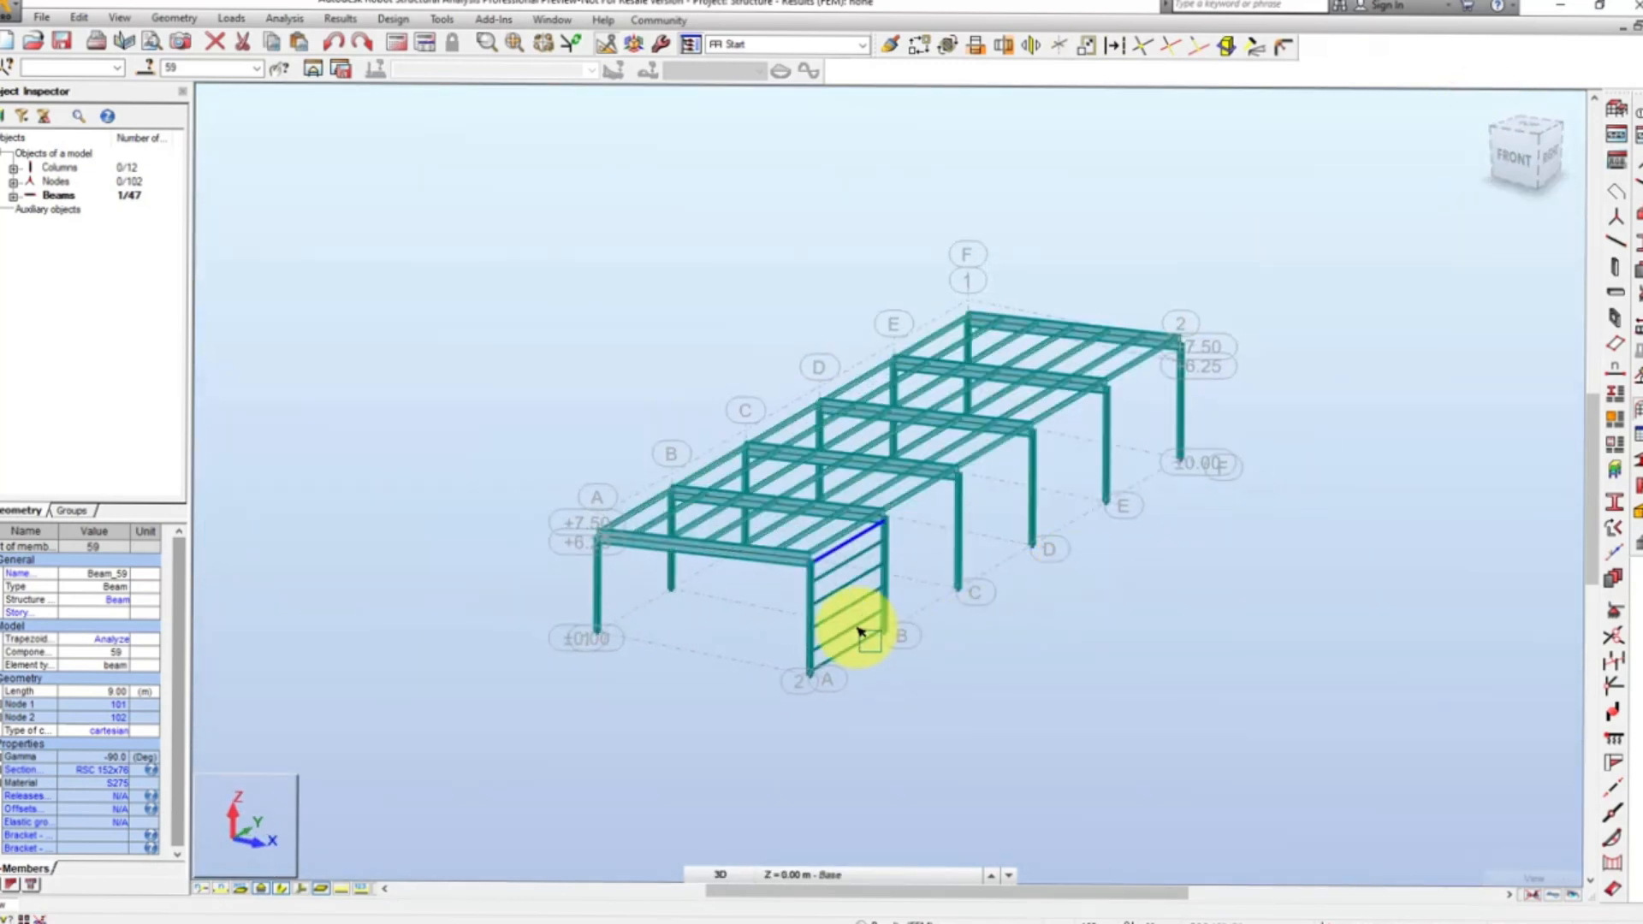
click(835, 657)
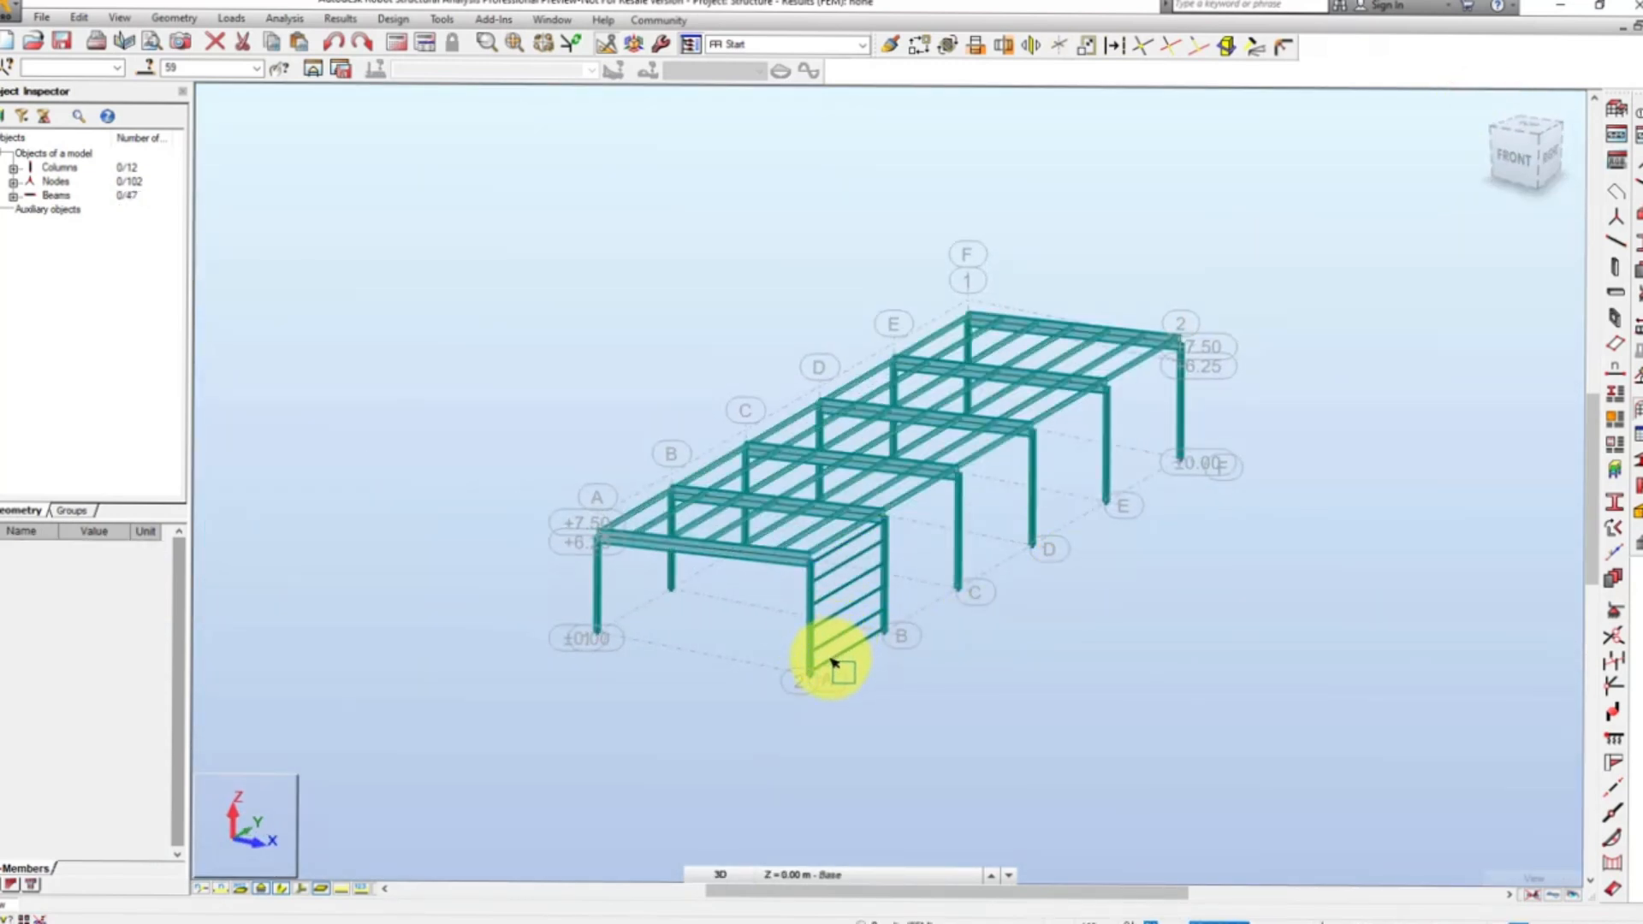
click(853, 671)
drag(852, 614, 839, 562)
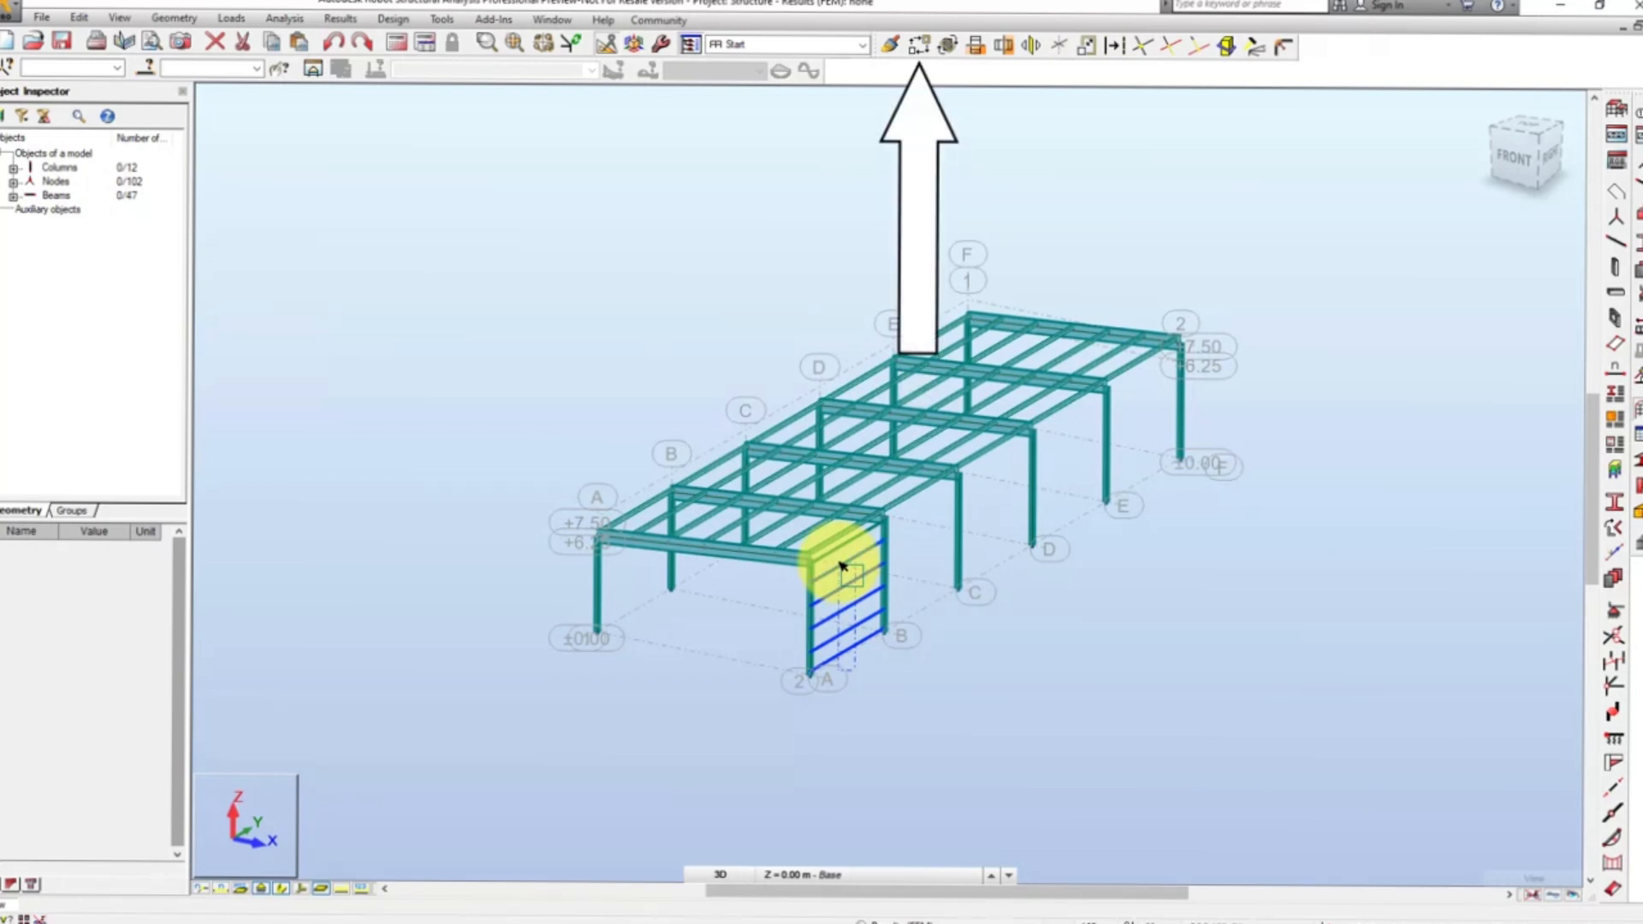
click(919, 44)
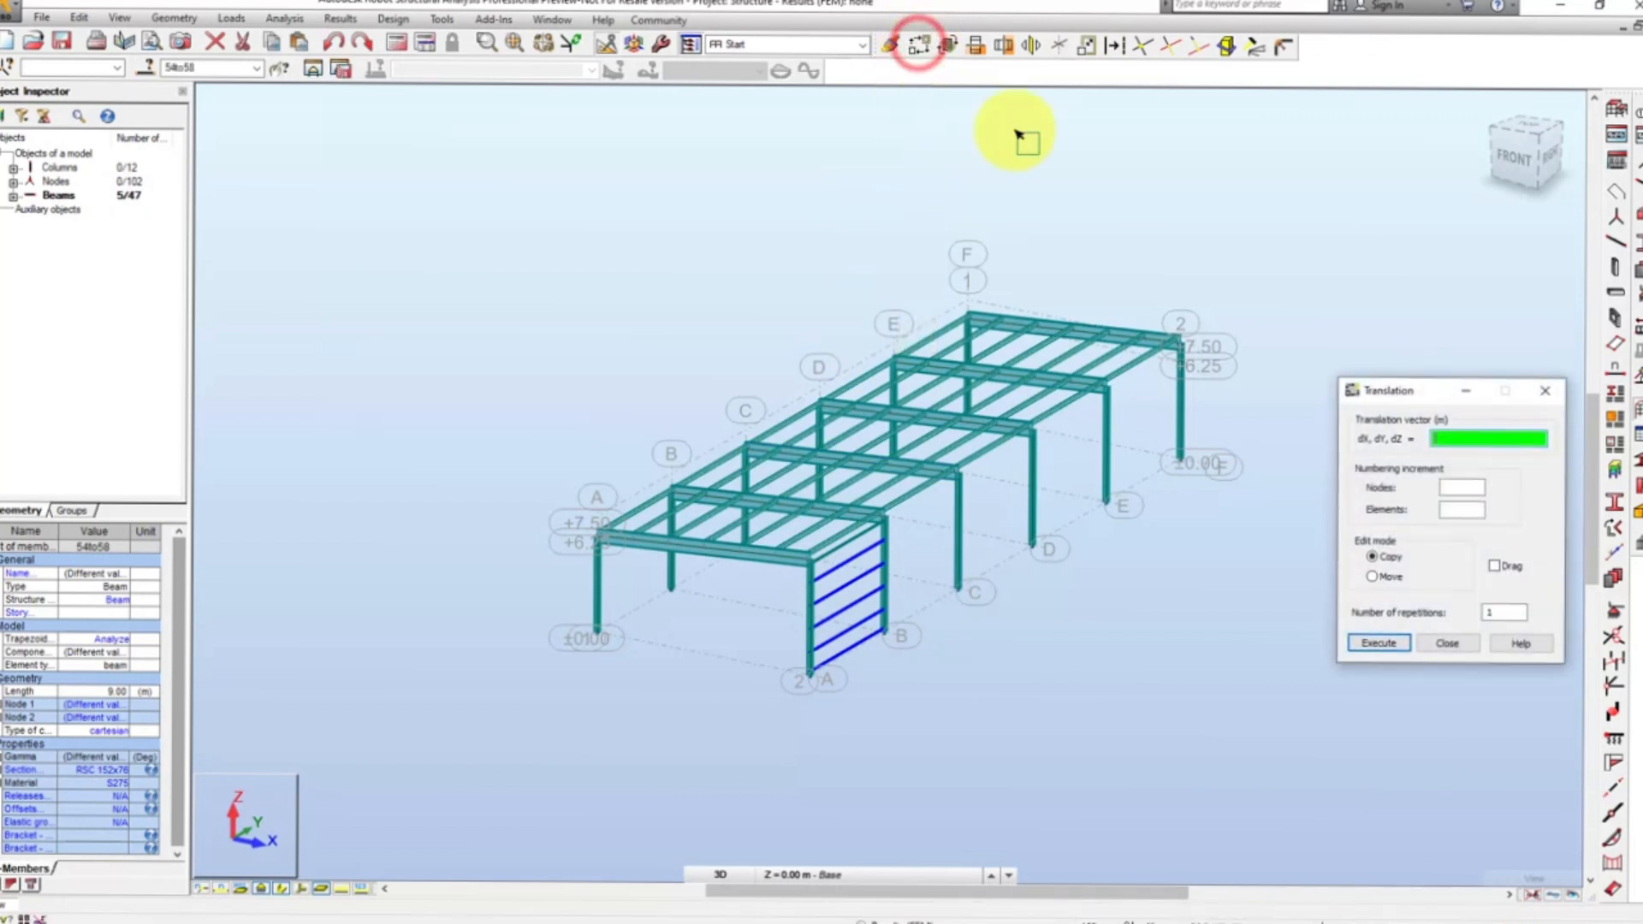
click(816, 679)
click(815, 676)
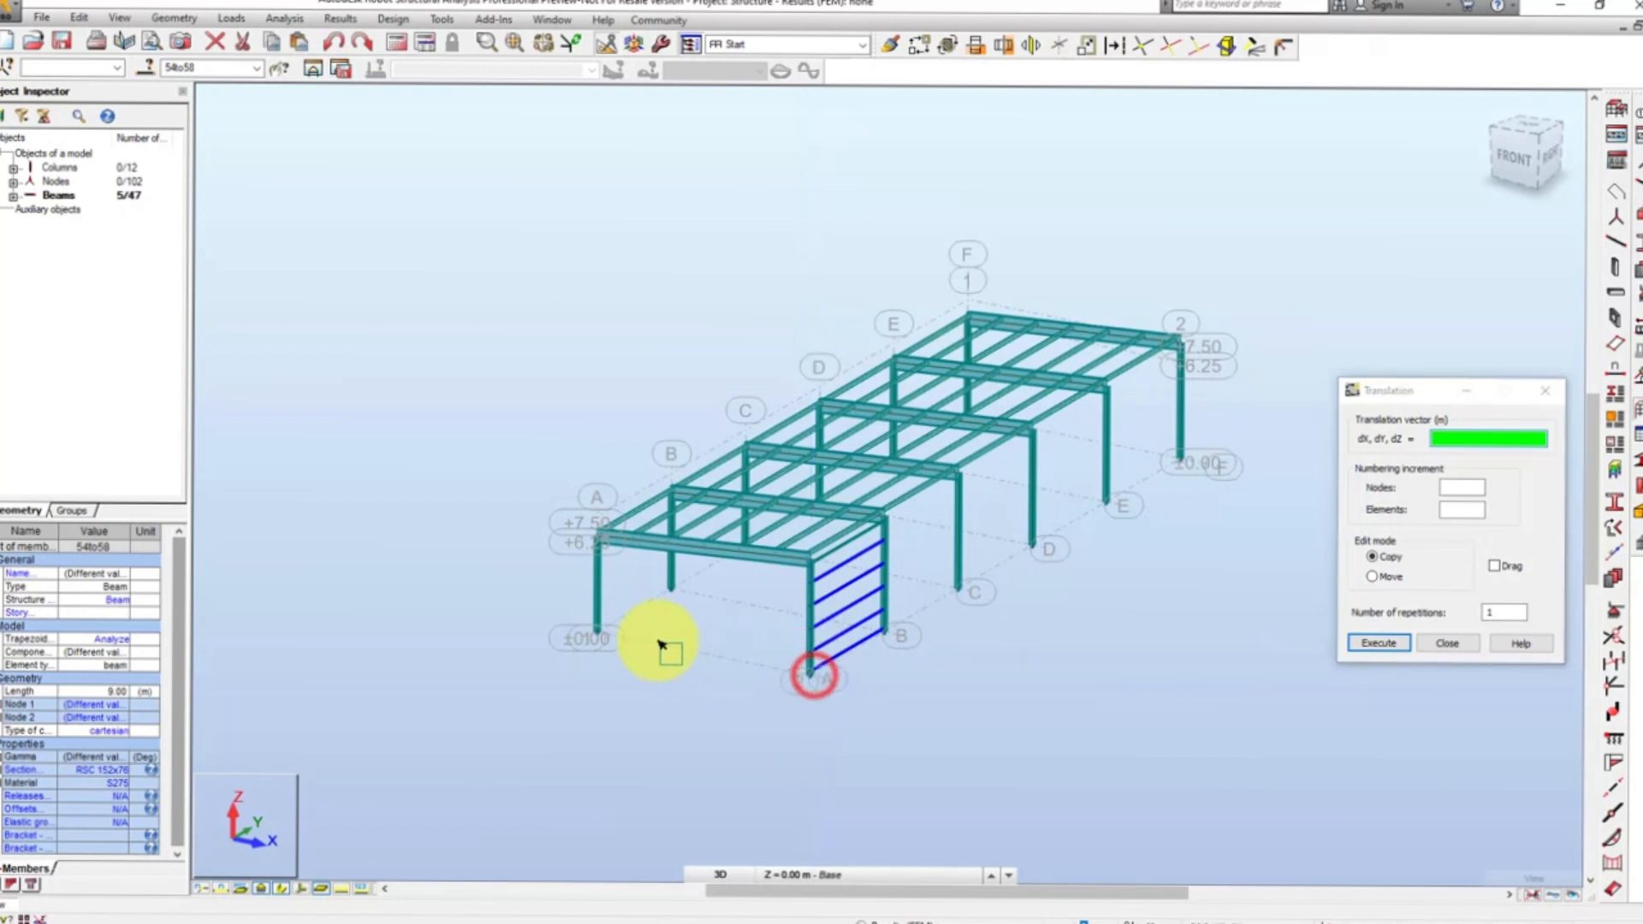
click(598, 635)
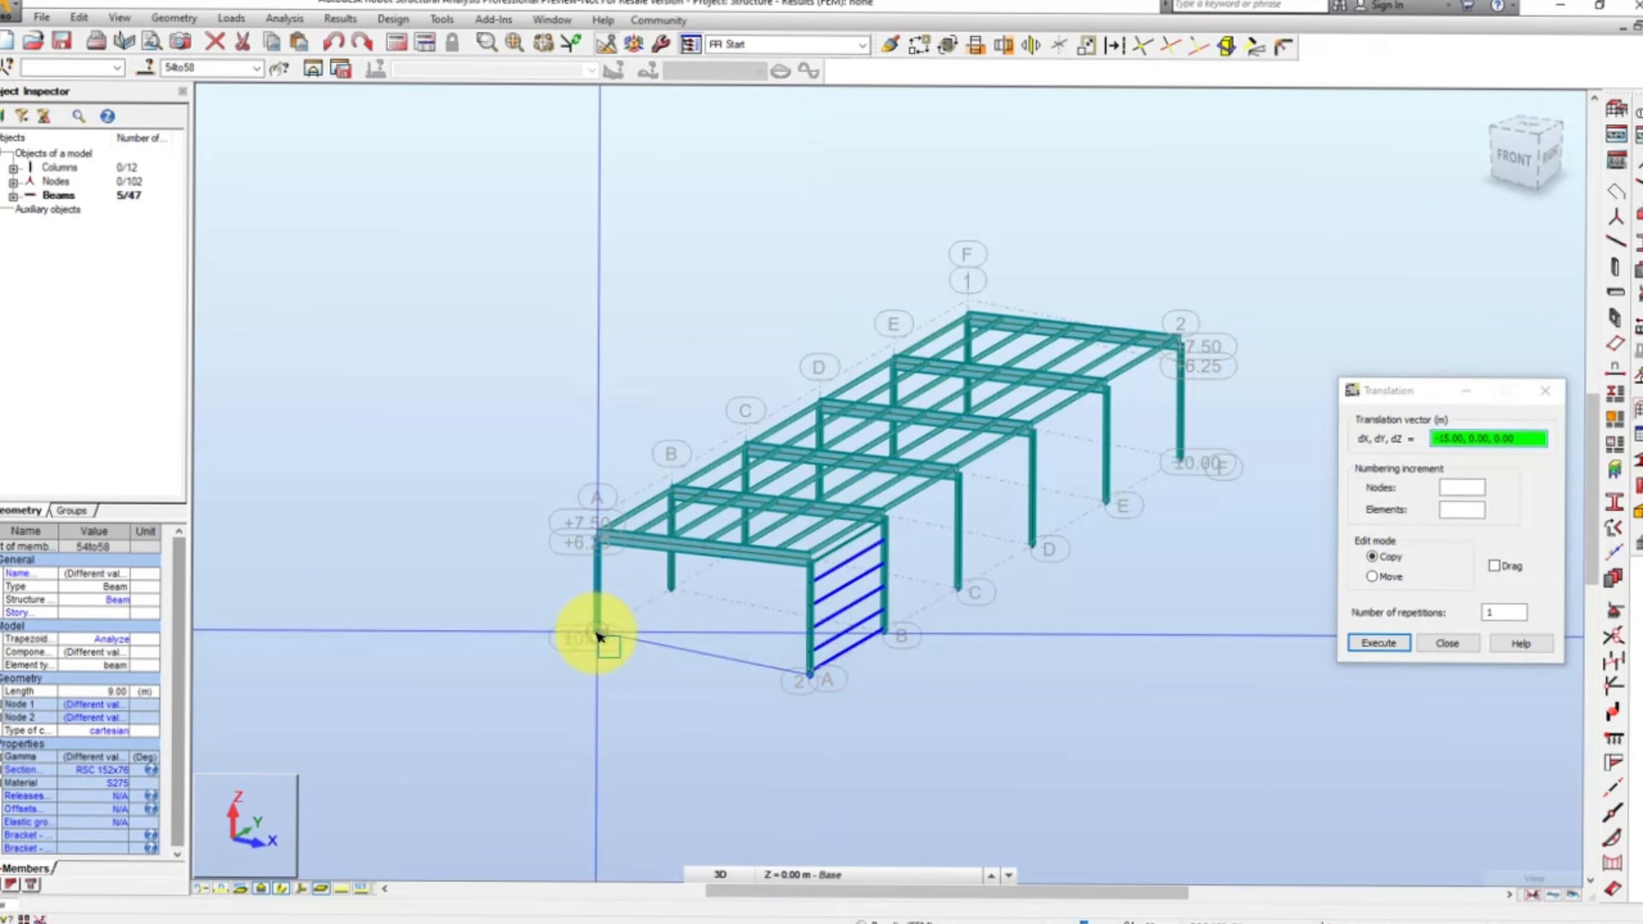
click(599, 635)
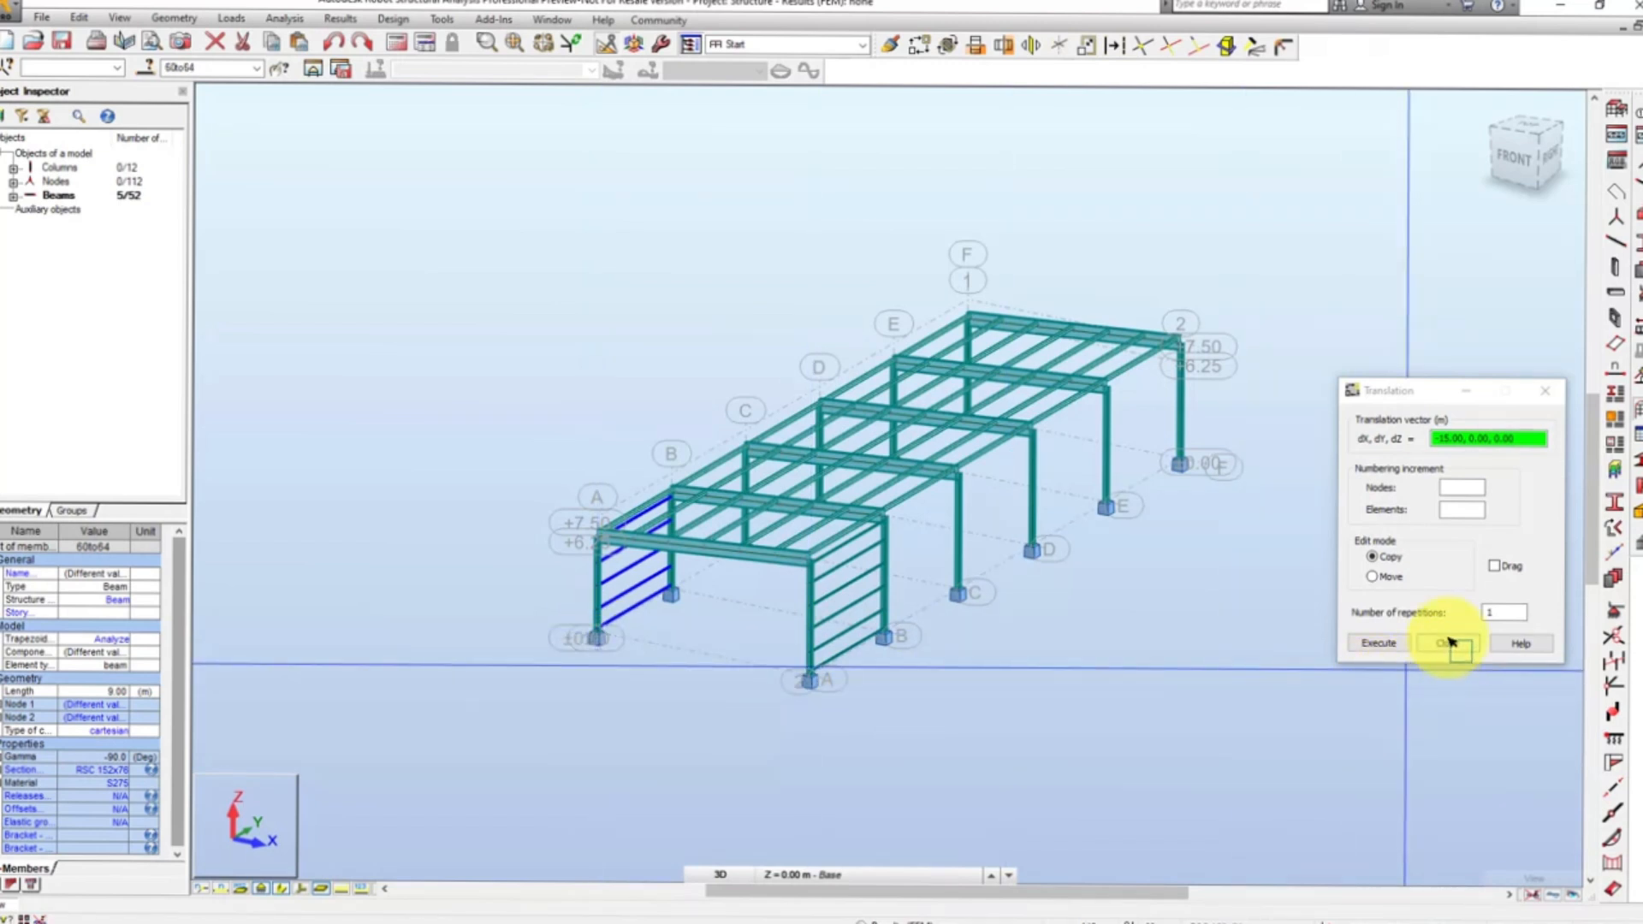
click(1449, 641)
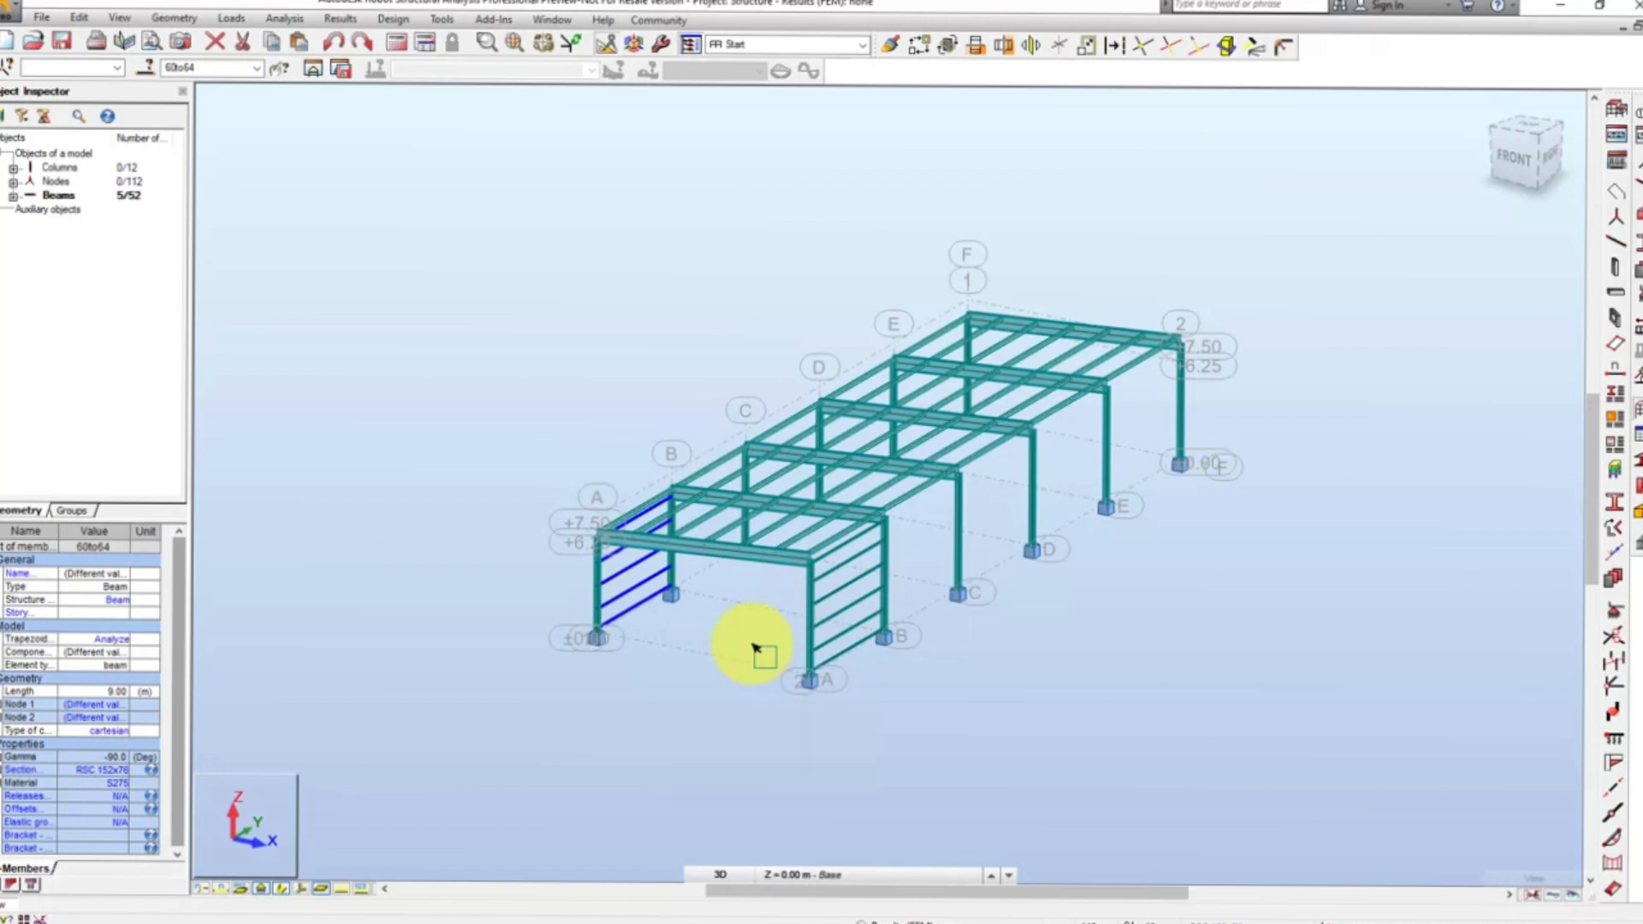
- Start a relative offset labelled Right wall for the six axis 2 side rails, with the section position at the upper middle point
scroll(862, 659, up, 5)
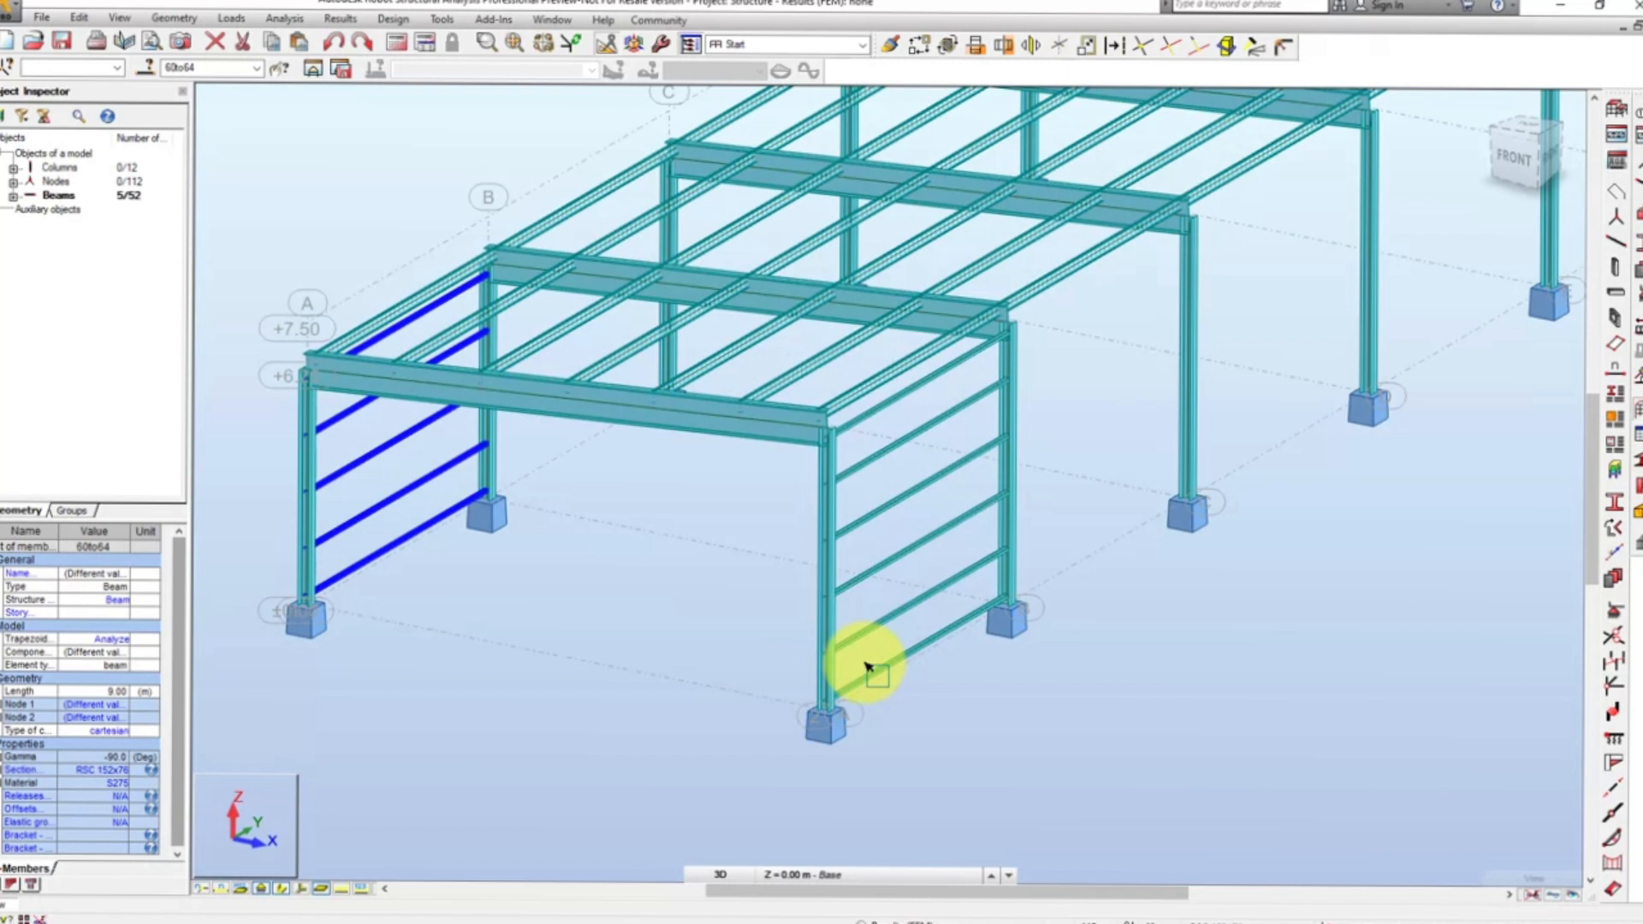
click(959, 717)
drag(959, 717, 899, 324)
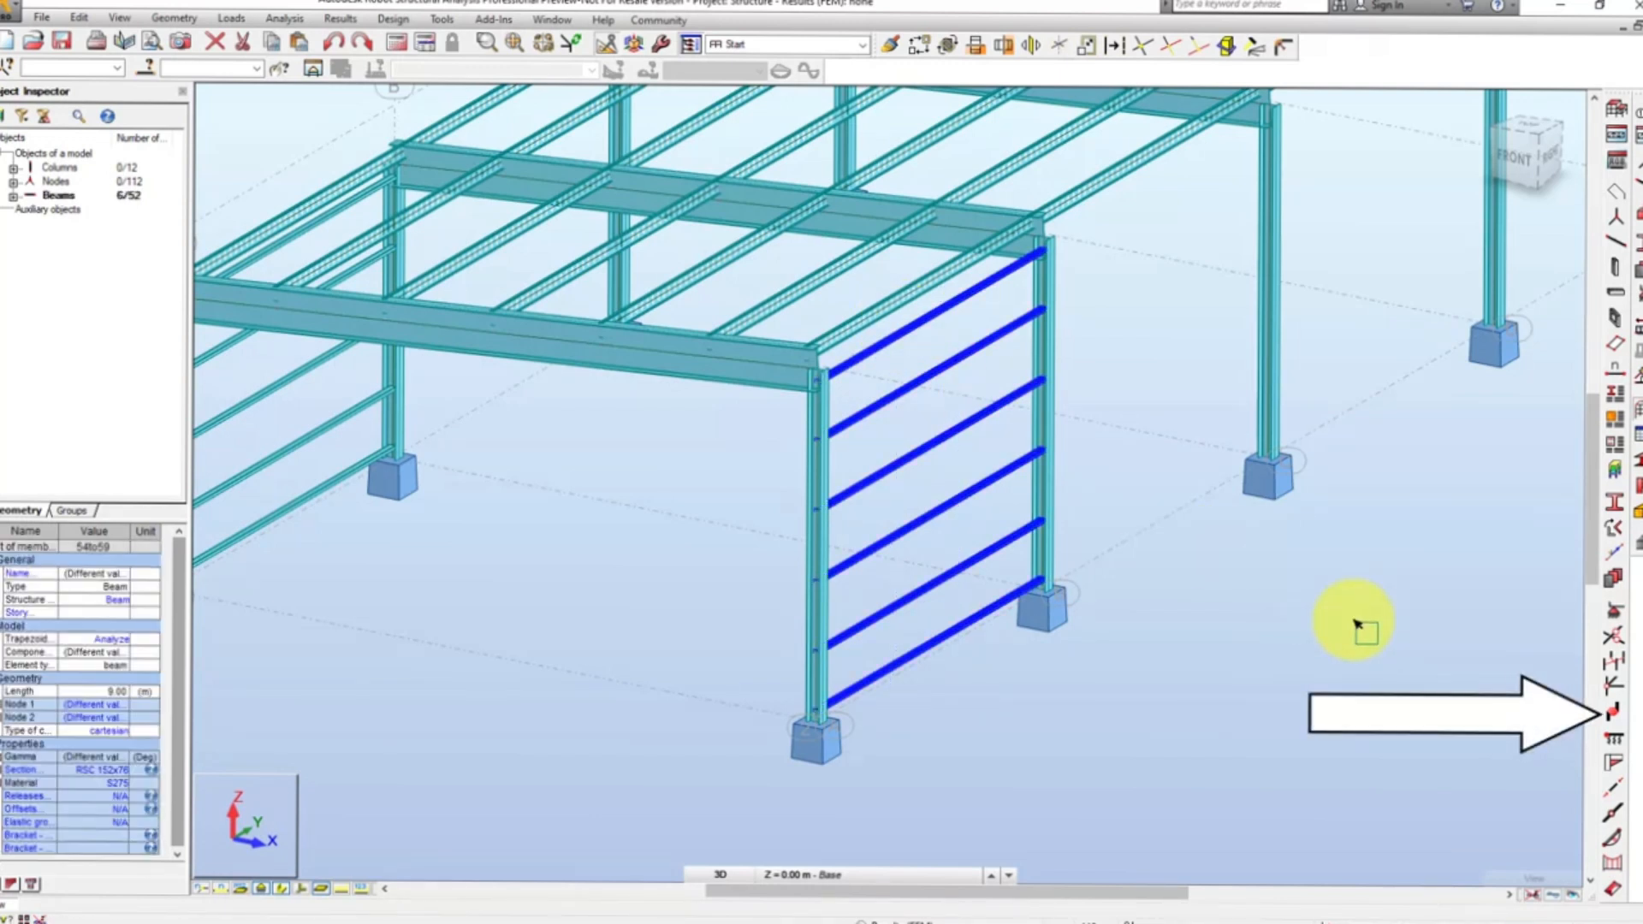
click(1612, 711)
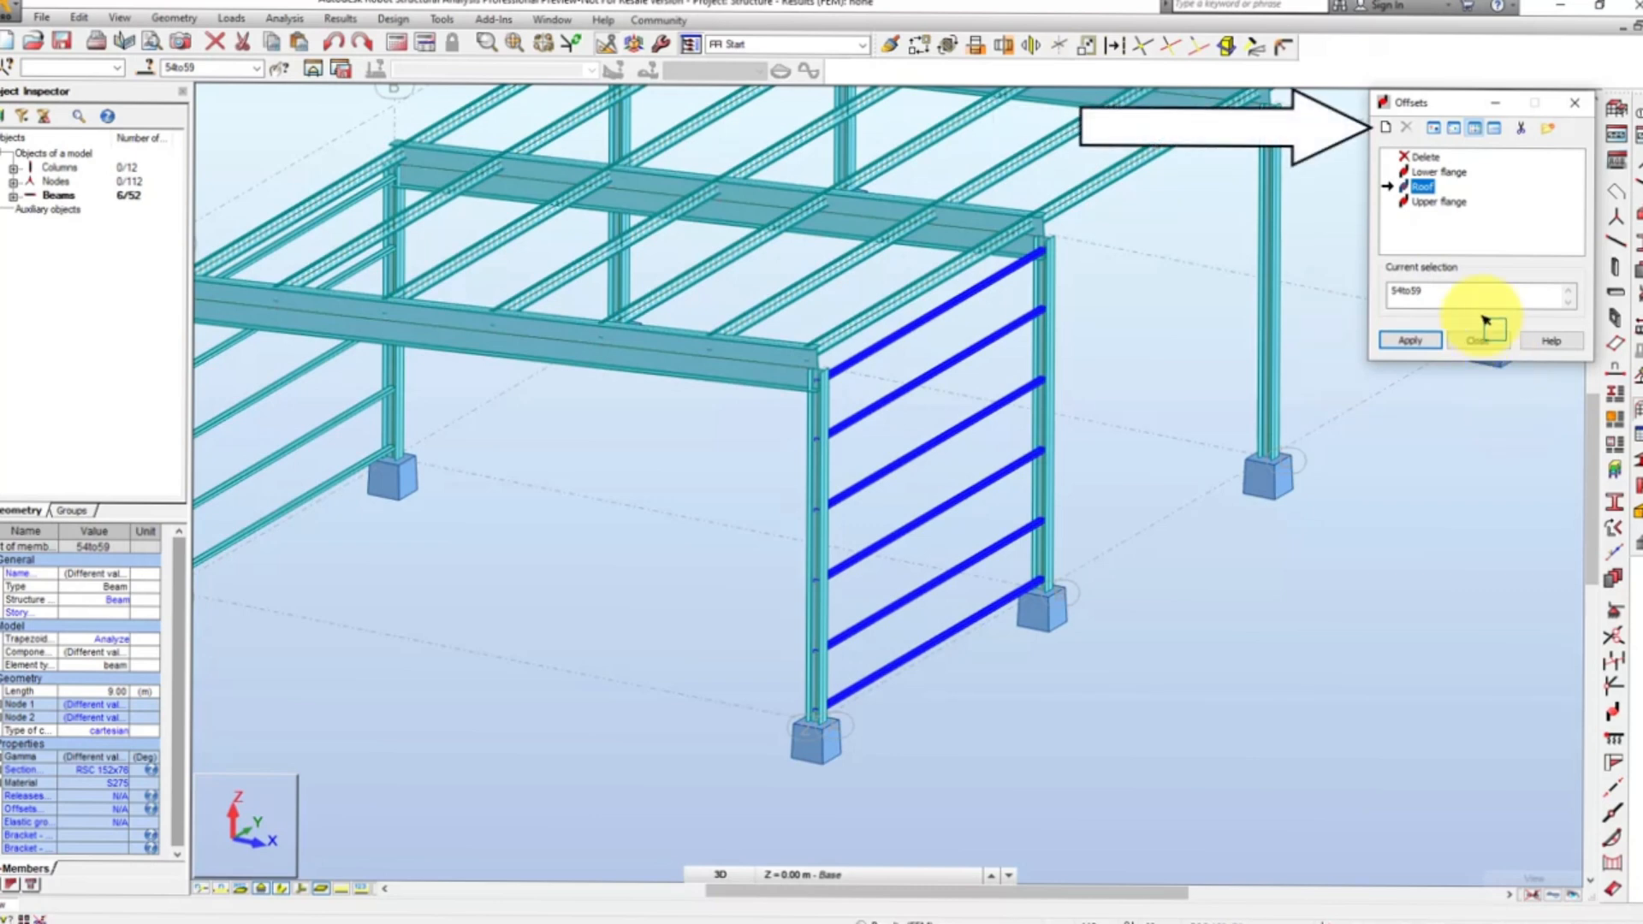
click(1390, 131)
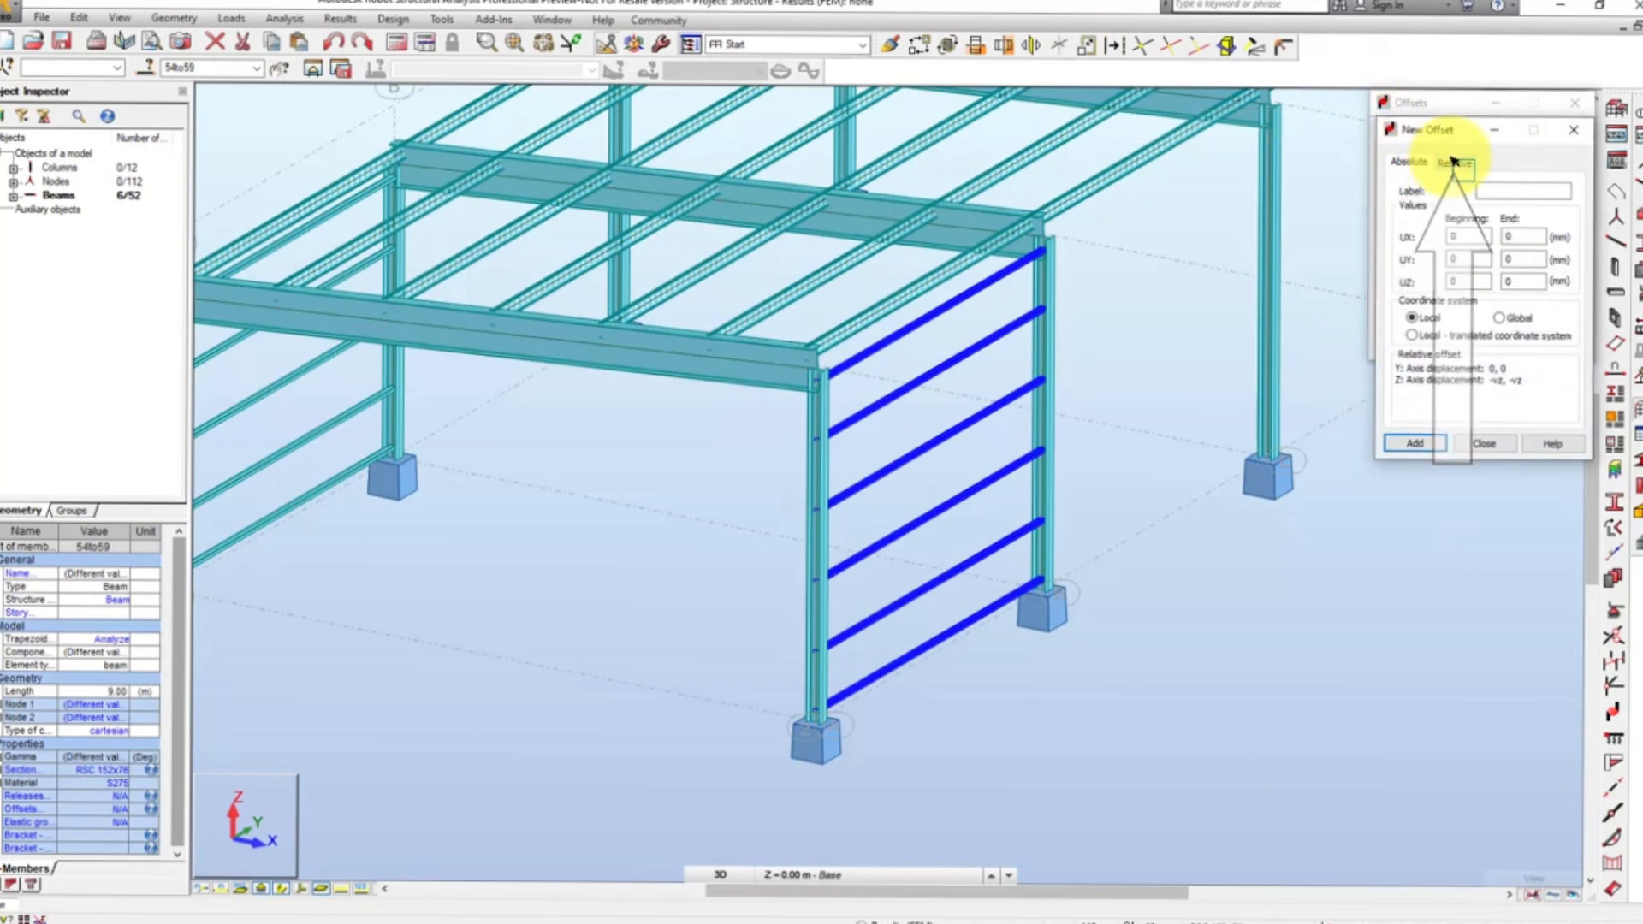
click(1453, 161)
click(1494, 191)
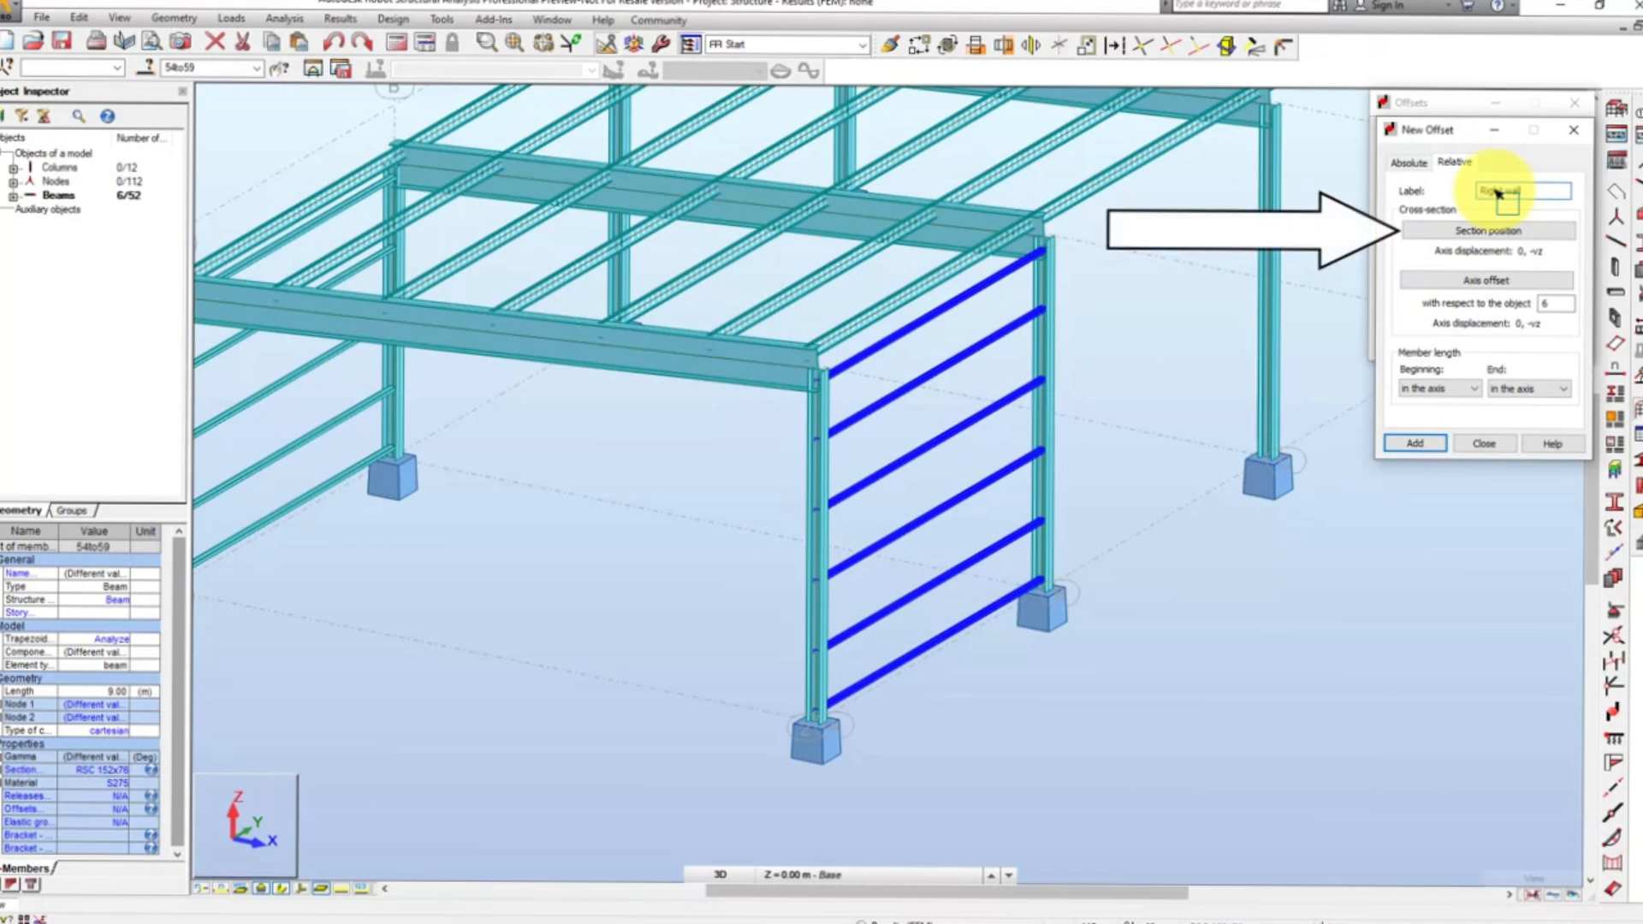
click(1531, 229)
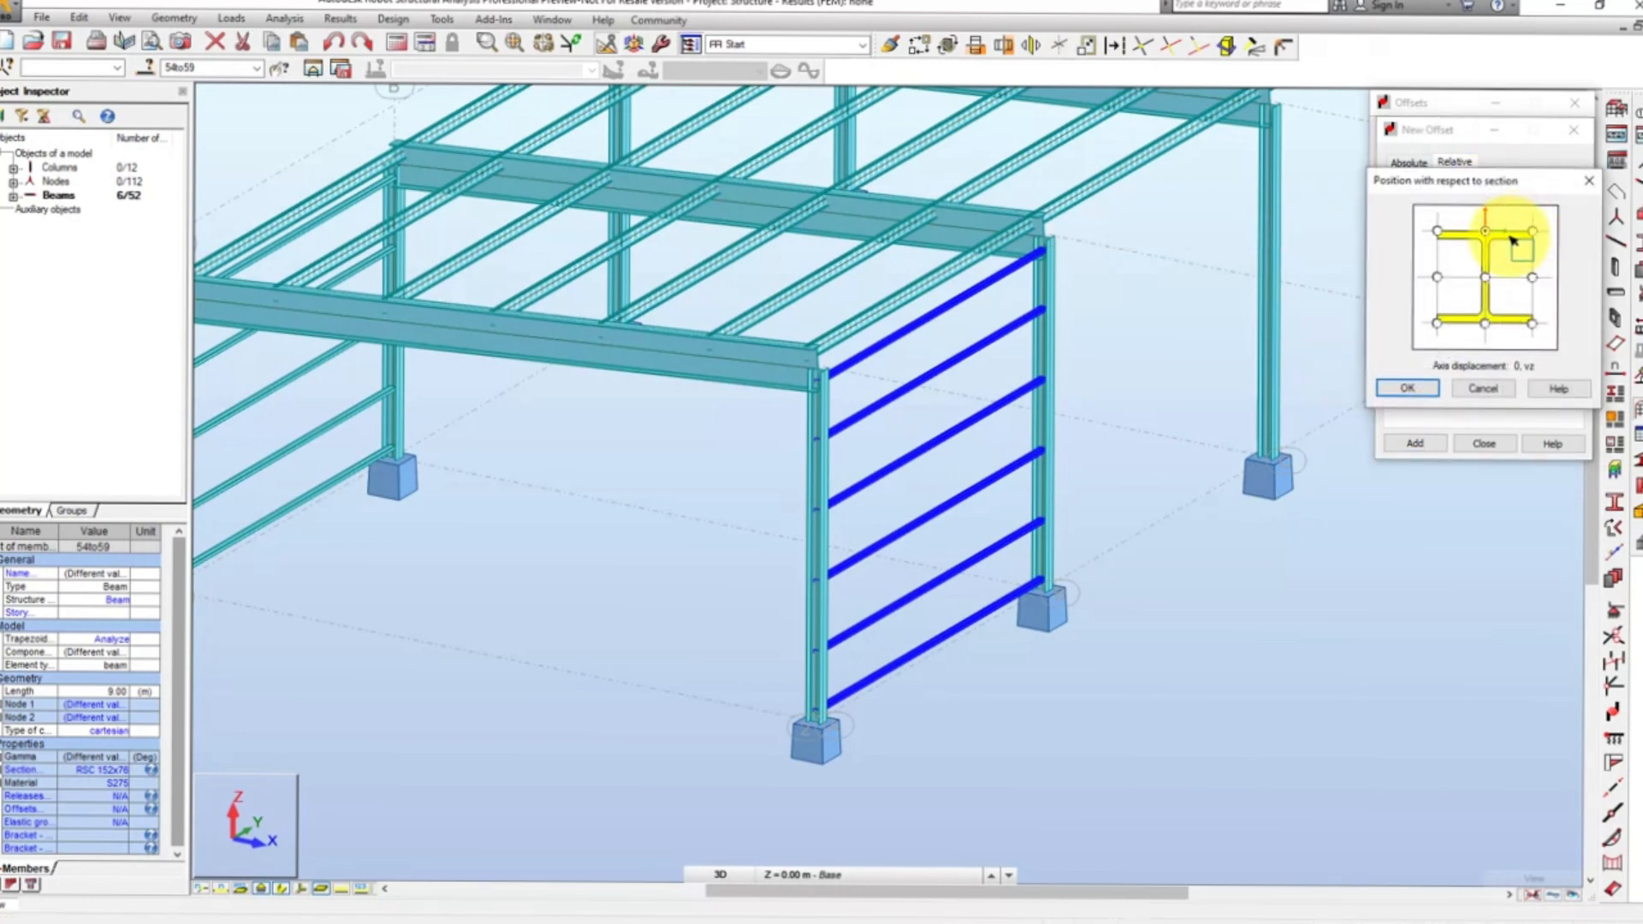
click(1431, 391)
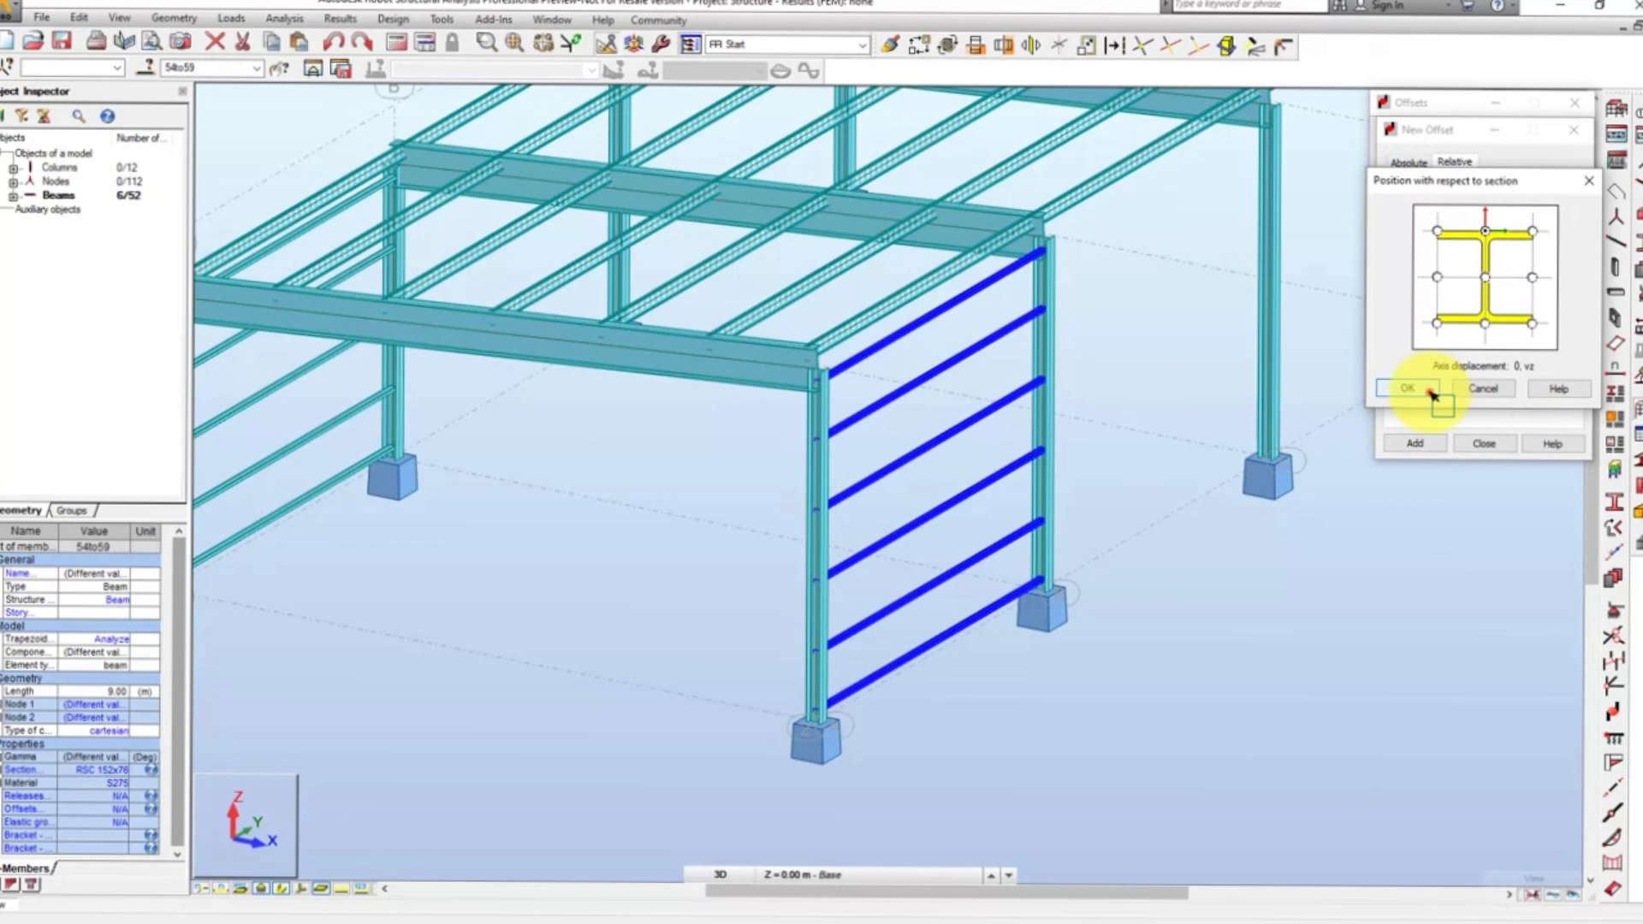
click(1432, 392)
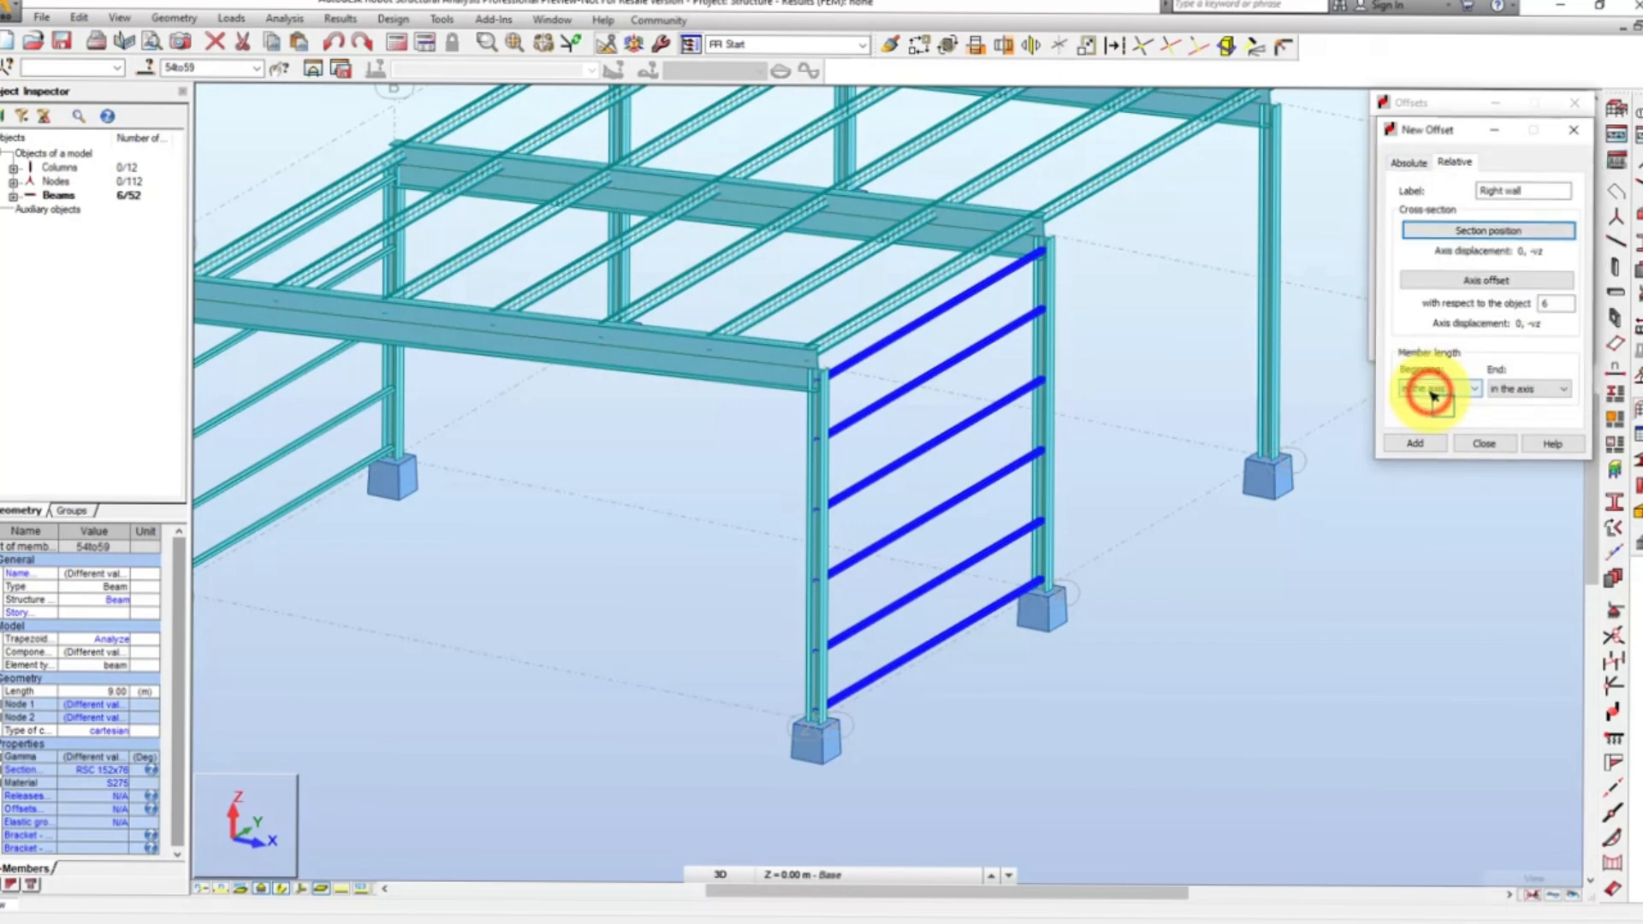
- Set the Right wall axis offset to the upper middle point with respect to the axis B column
click(1494, 280)
click(1486, 231)
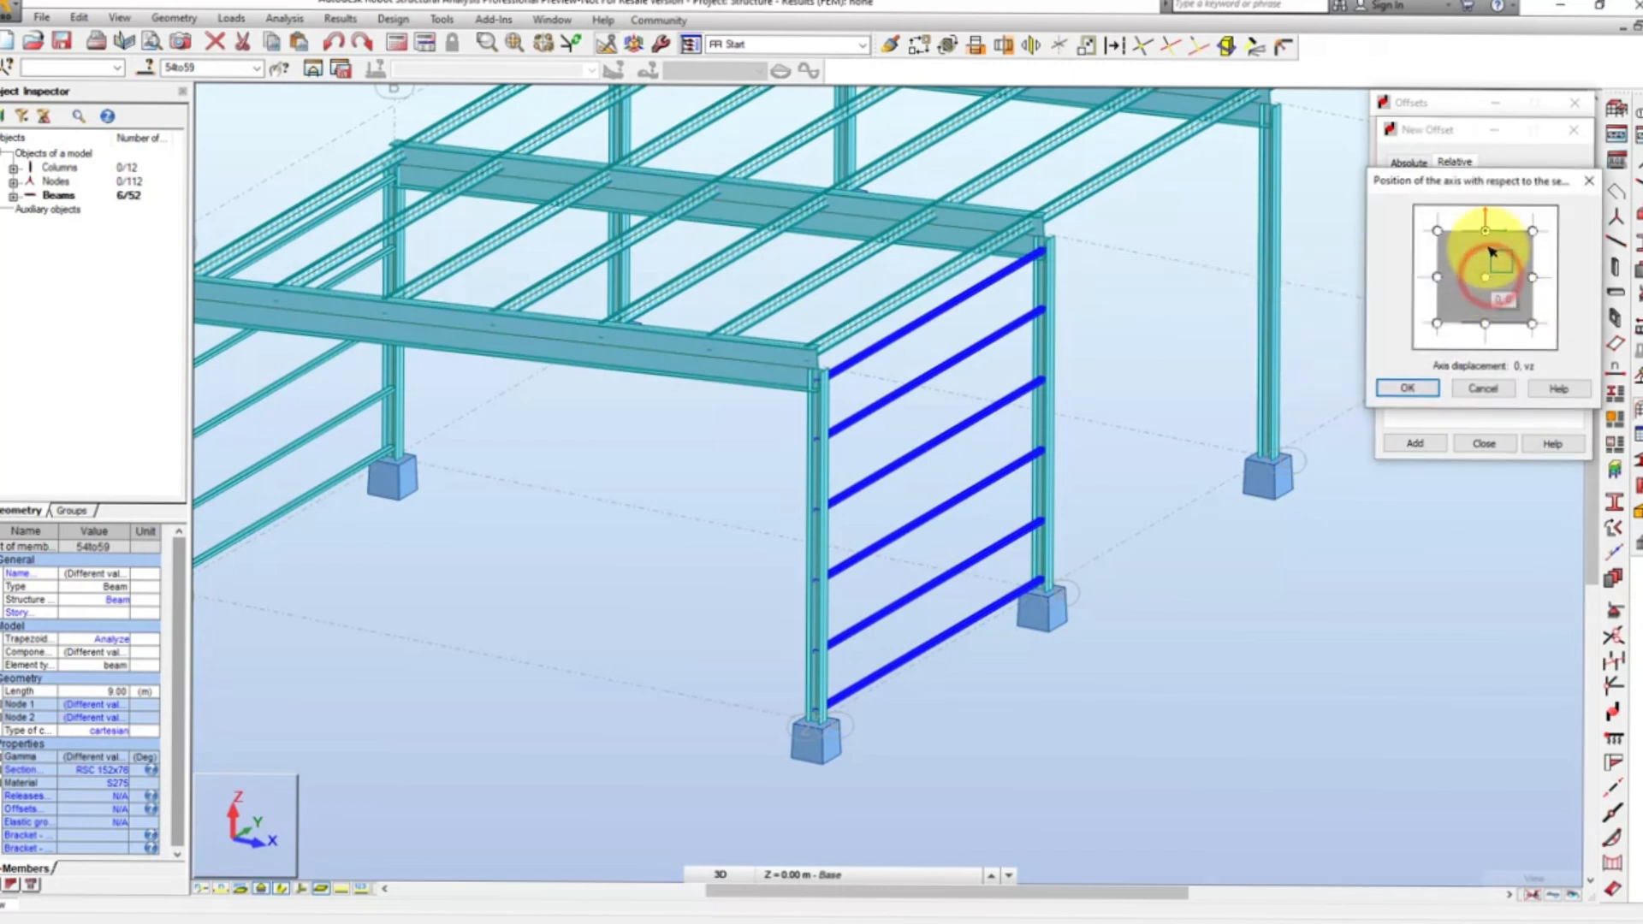
click(1408, 389)
click(1555, 304)
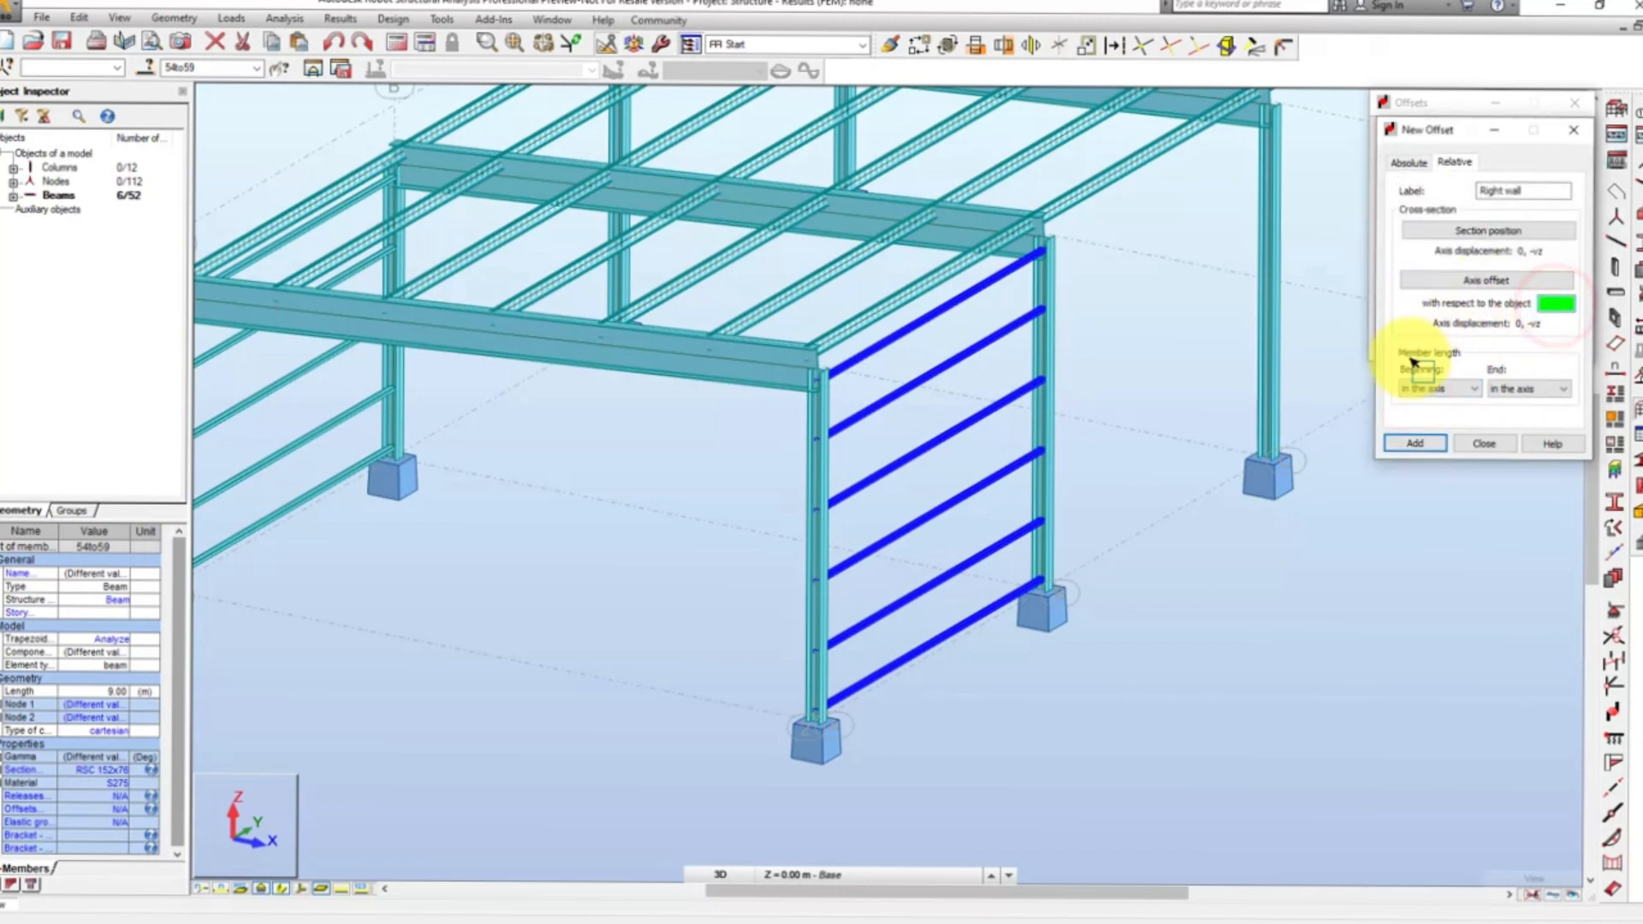
click(1046, 489)
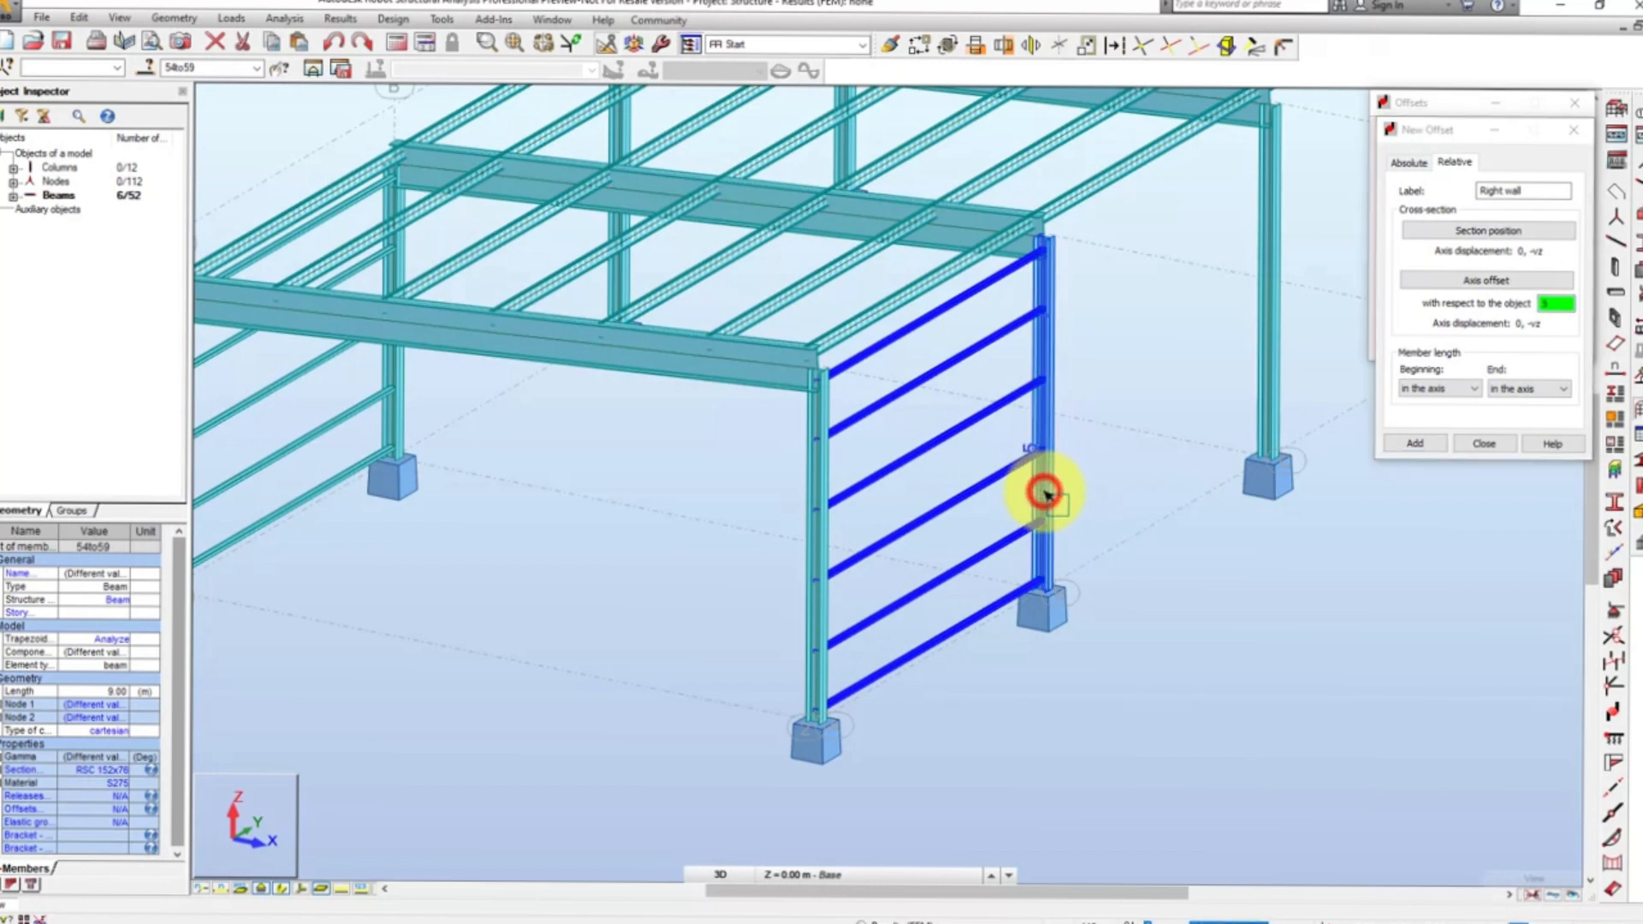
- Add the Right wall offset to the list and apply it to the six axis 2 side rails
click(1415, 443)
click(1468, 440)
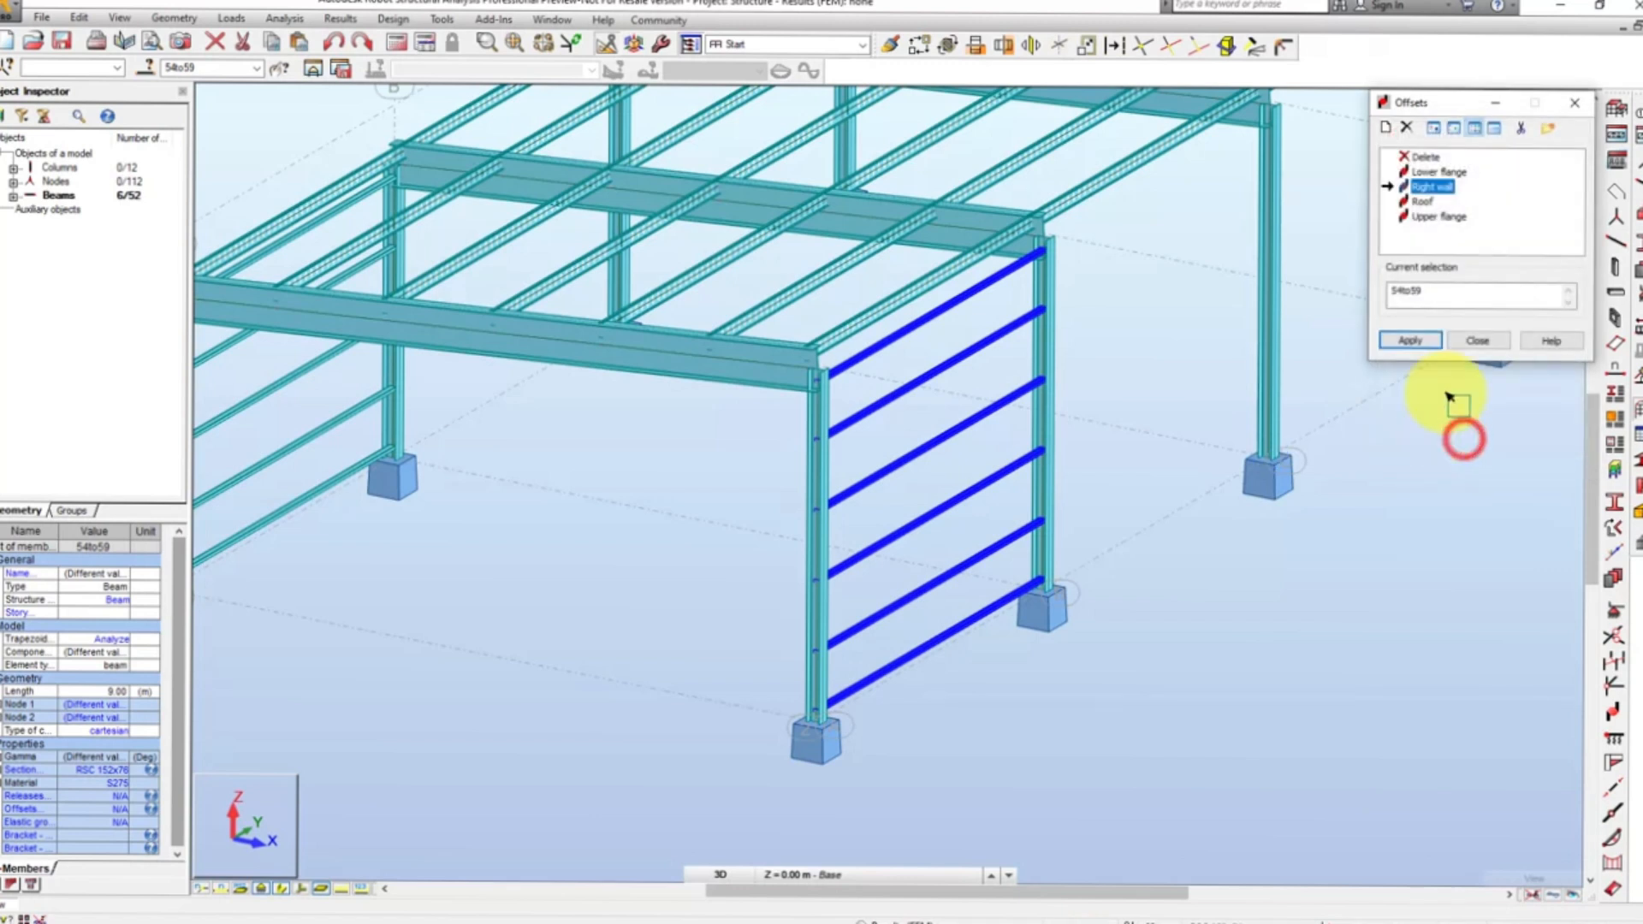
click(1410, 340)
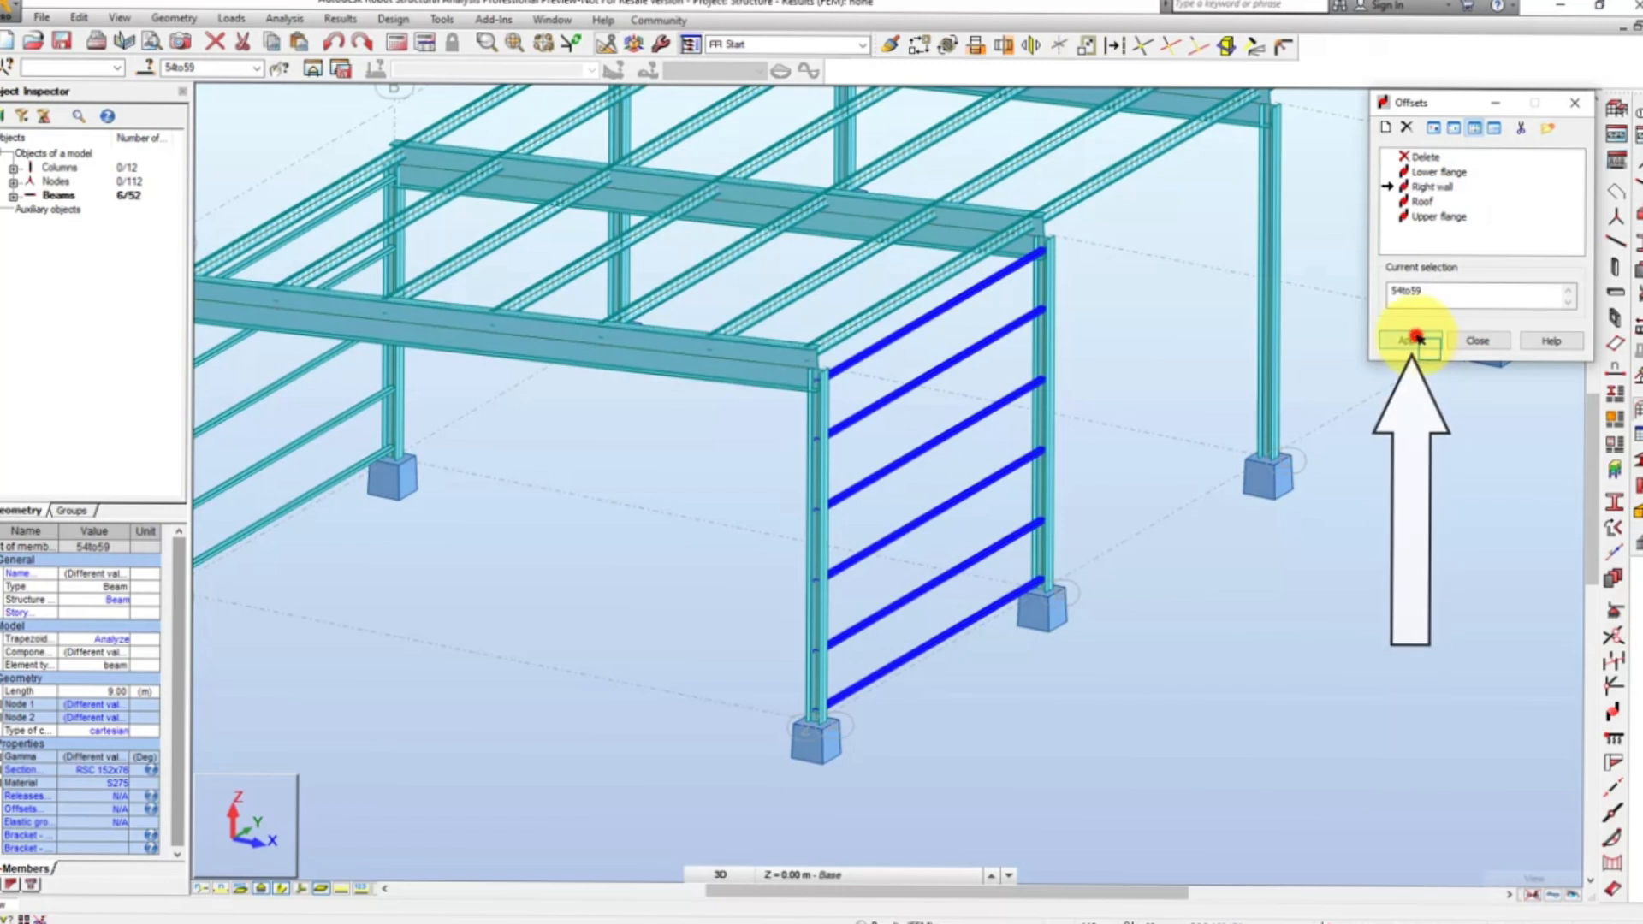
click(1475, 341)
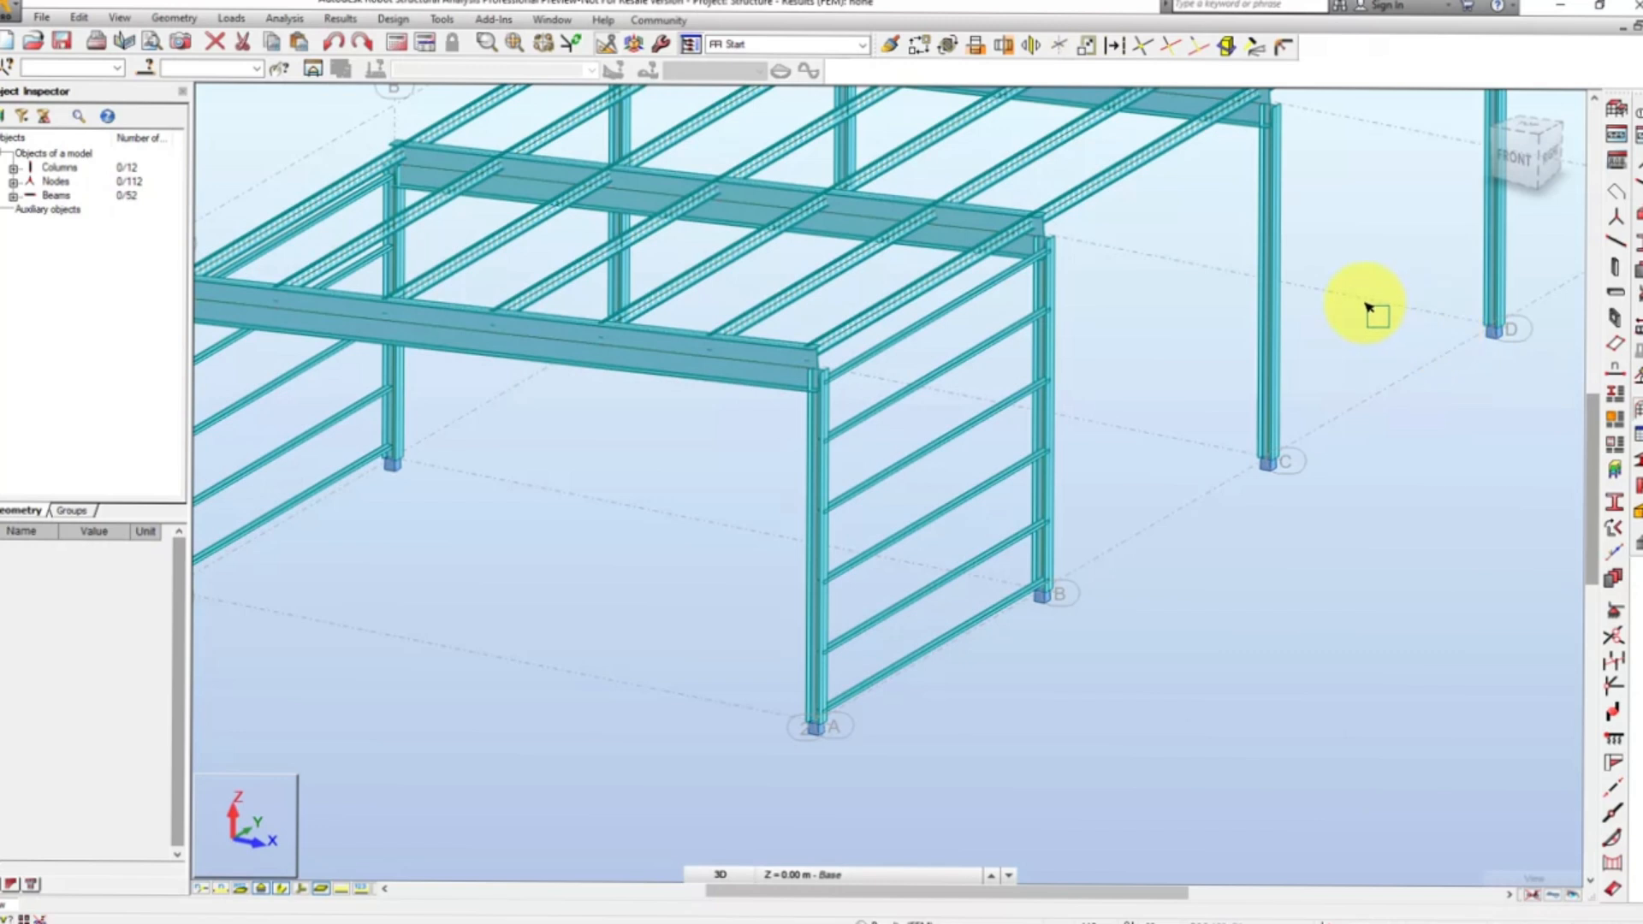
- Select all RSC 152x76 side rails by cross-section and copy them by 0.00, 9.00, 0.00 m with 4 repetitions
click(993, 609)
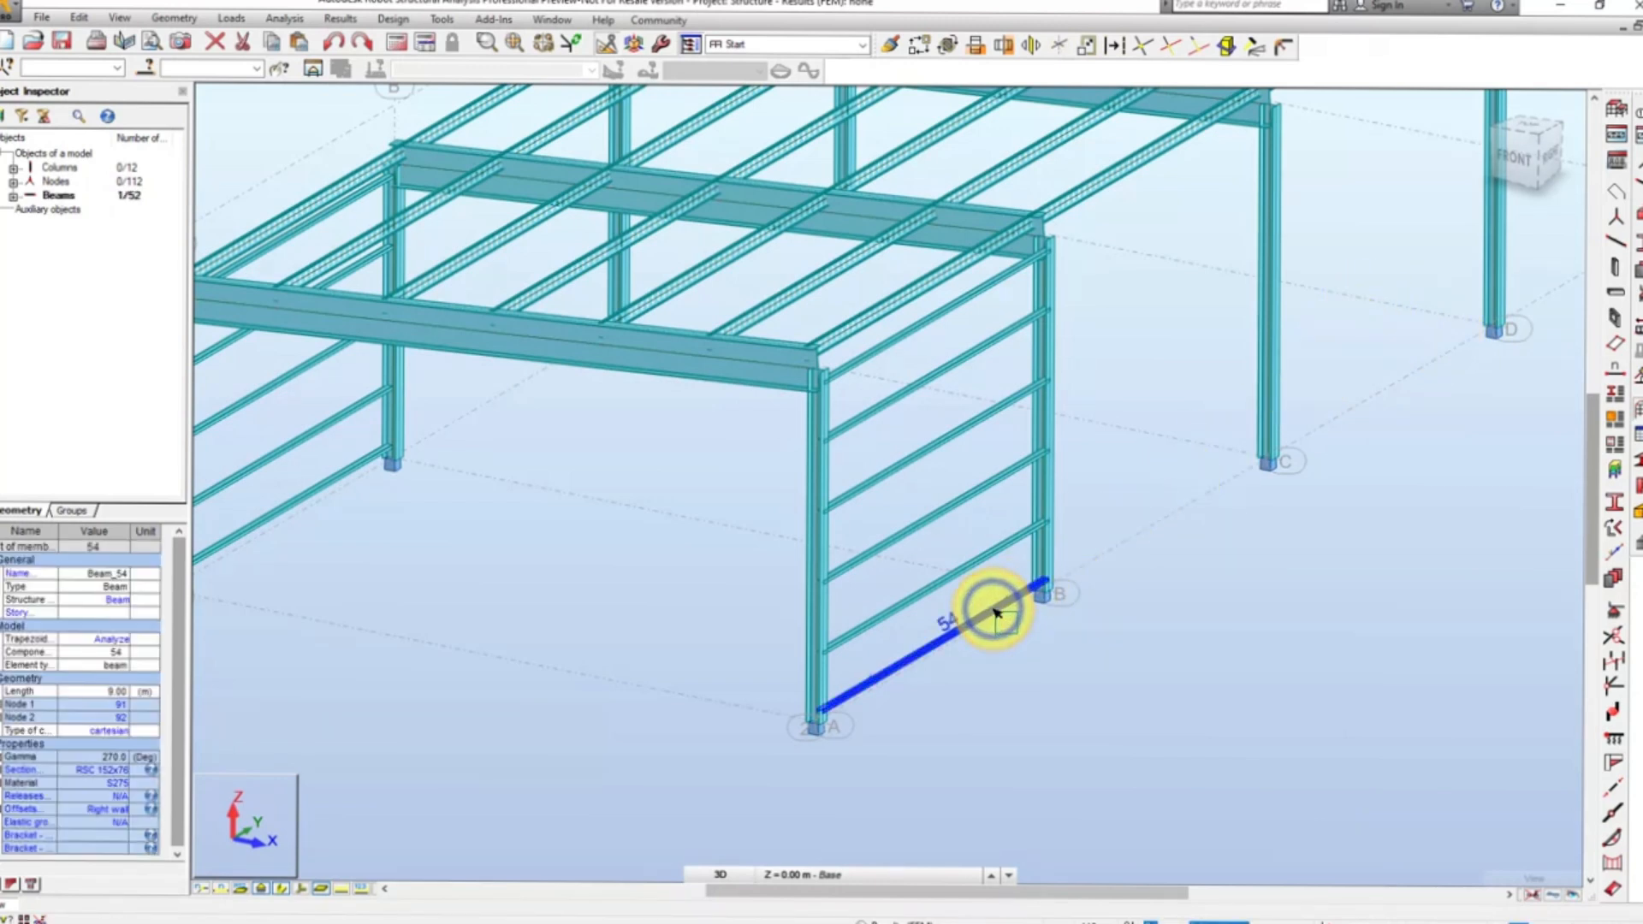
right_click(990, 618)
click(995, 555)
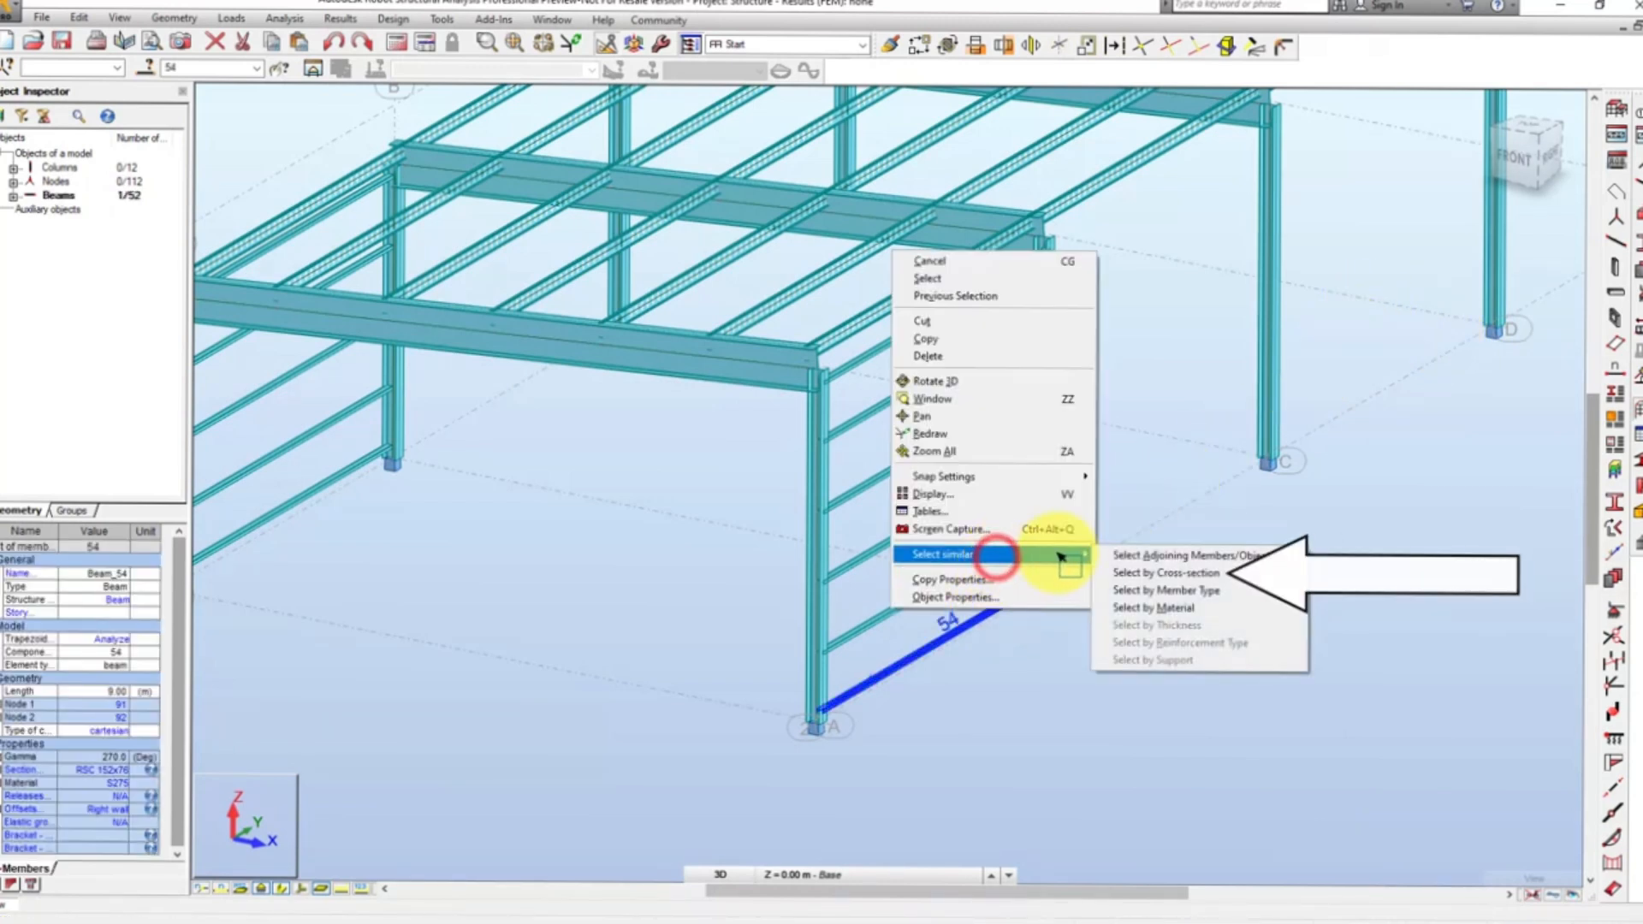
click(1124, 572)
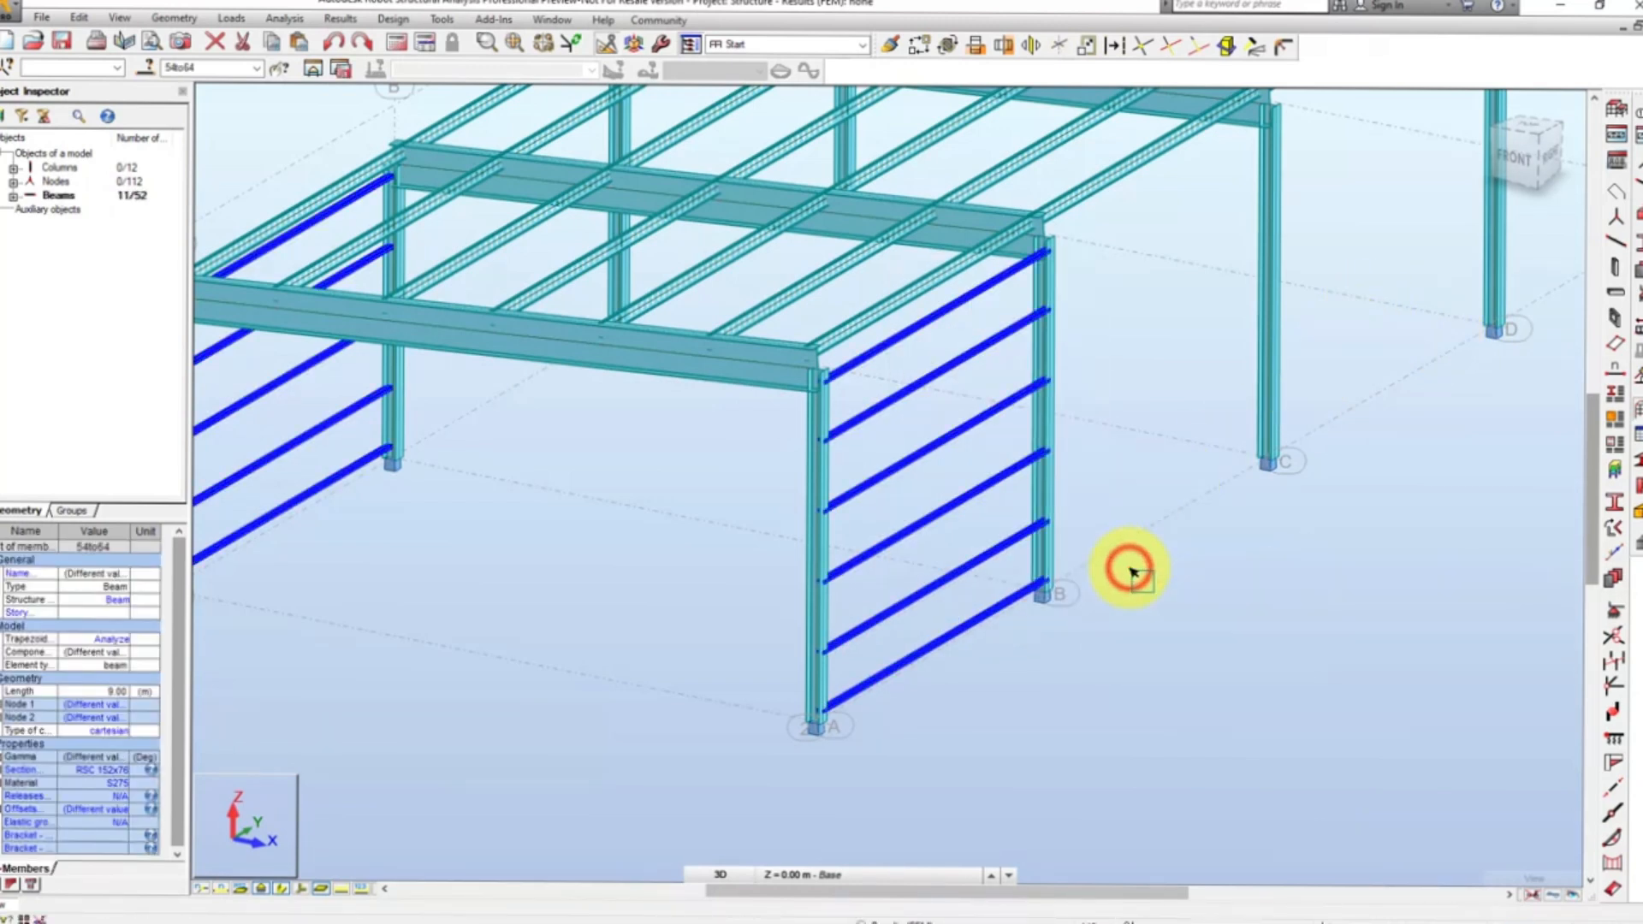
click(921, 46)
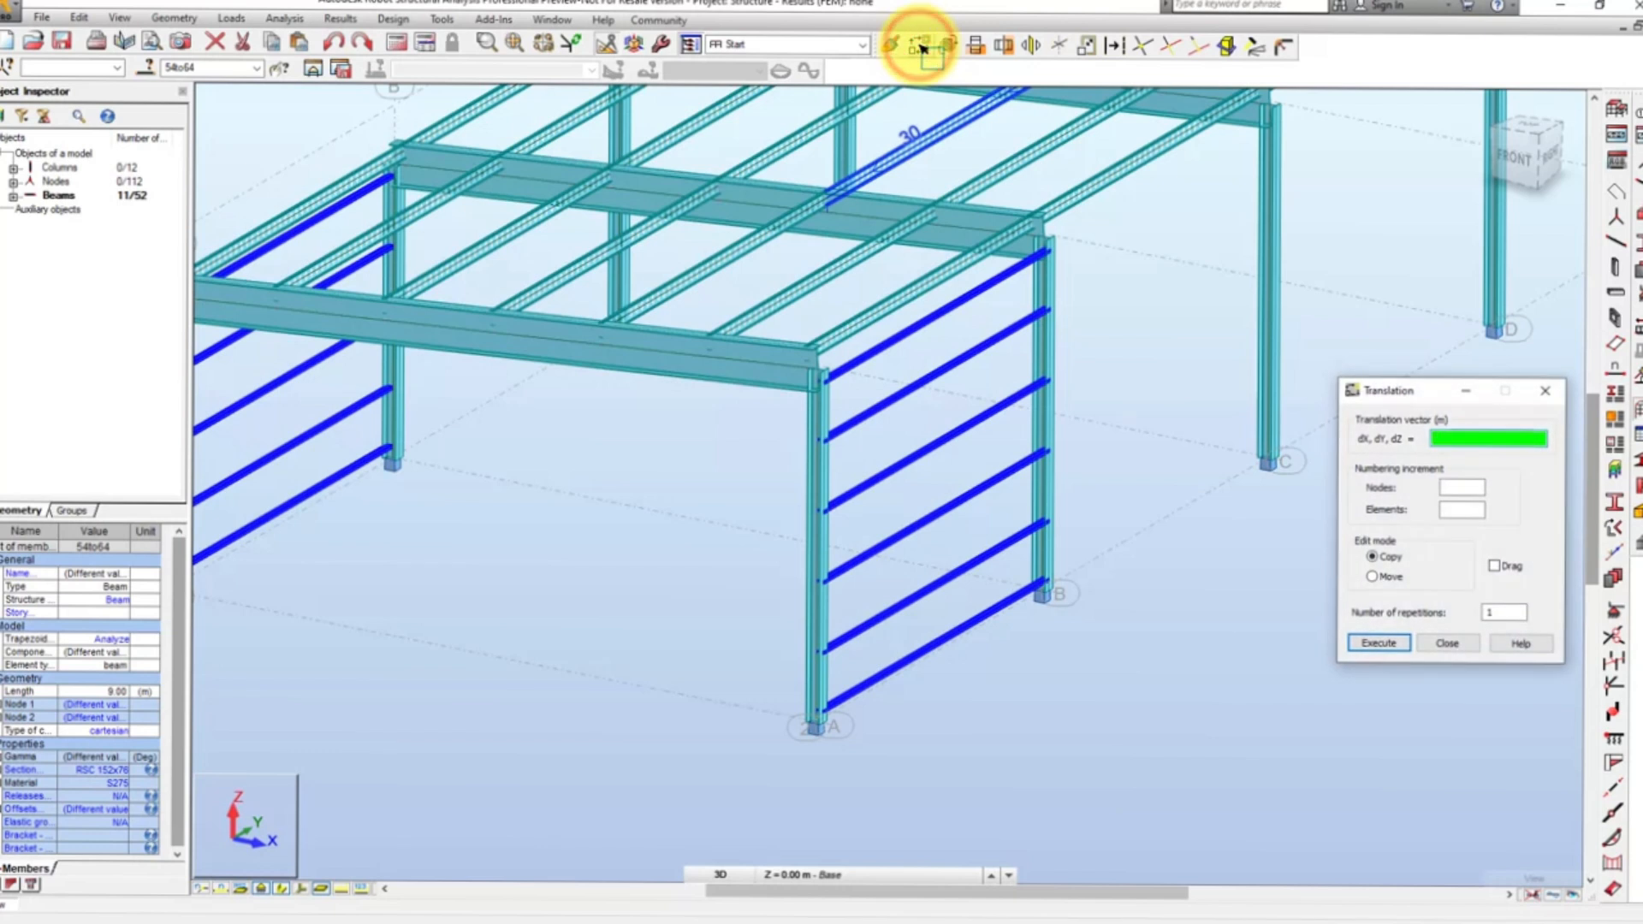
click(1500, 613)
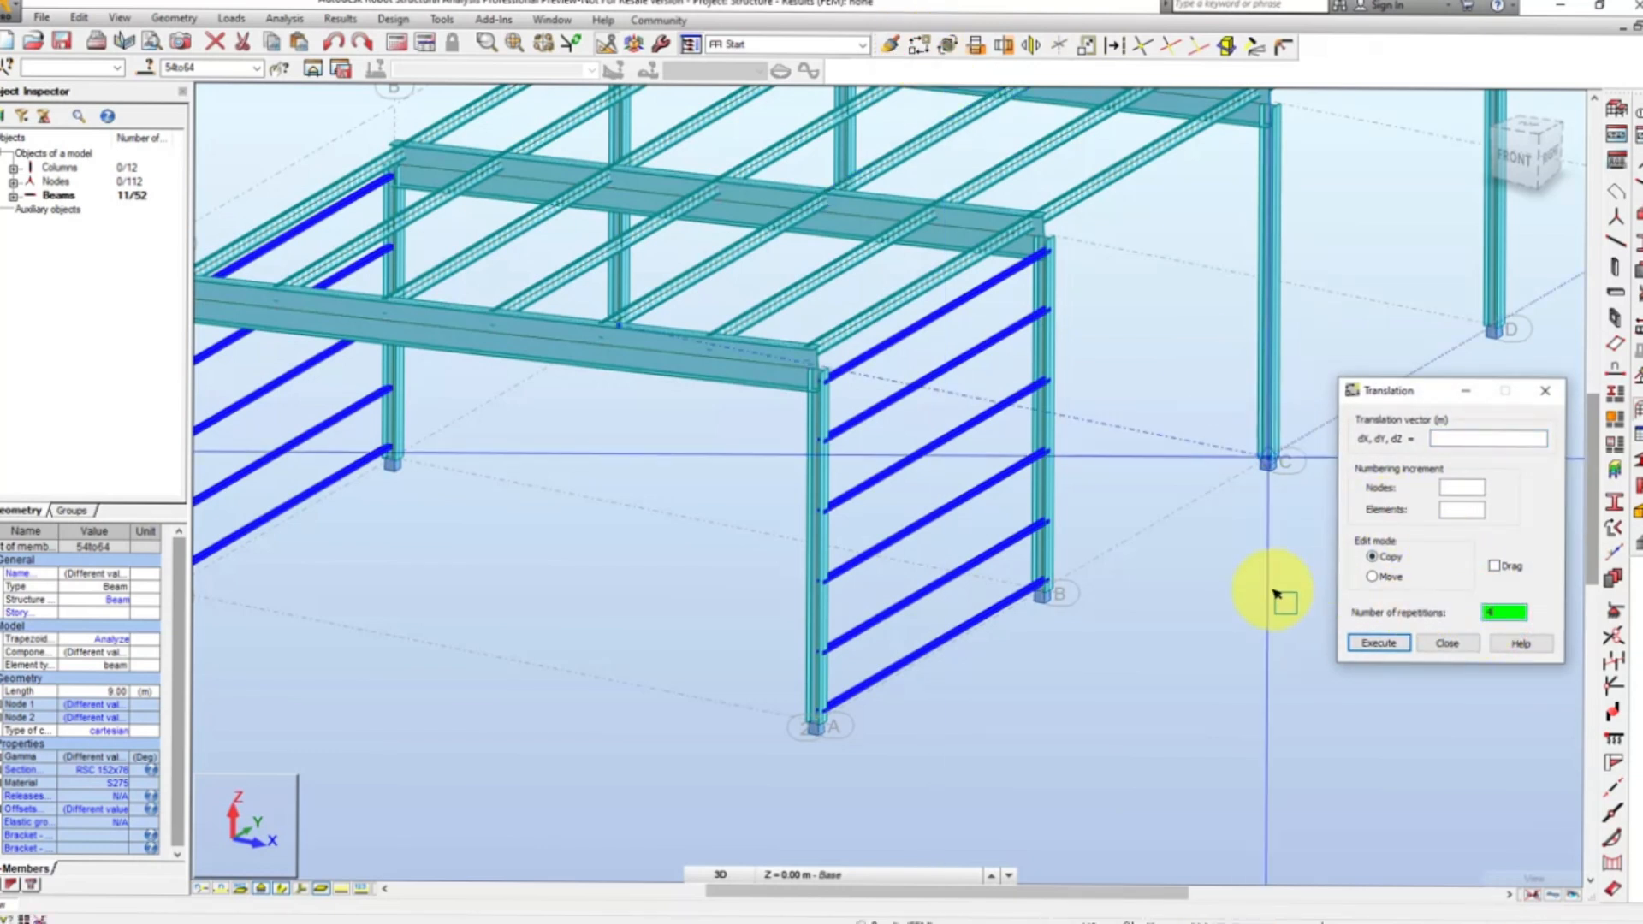
click(823, 712)
click(1043, 595)
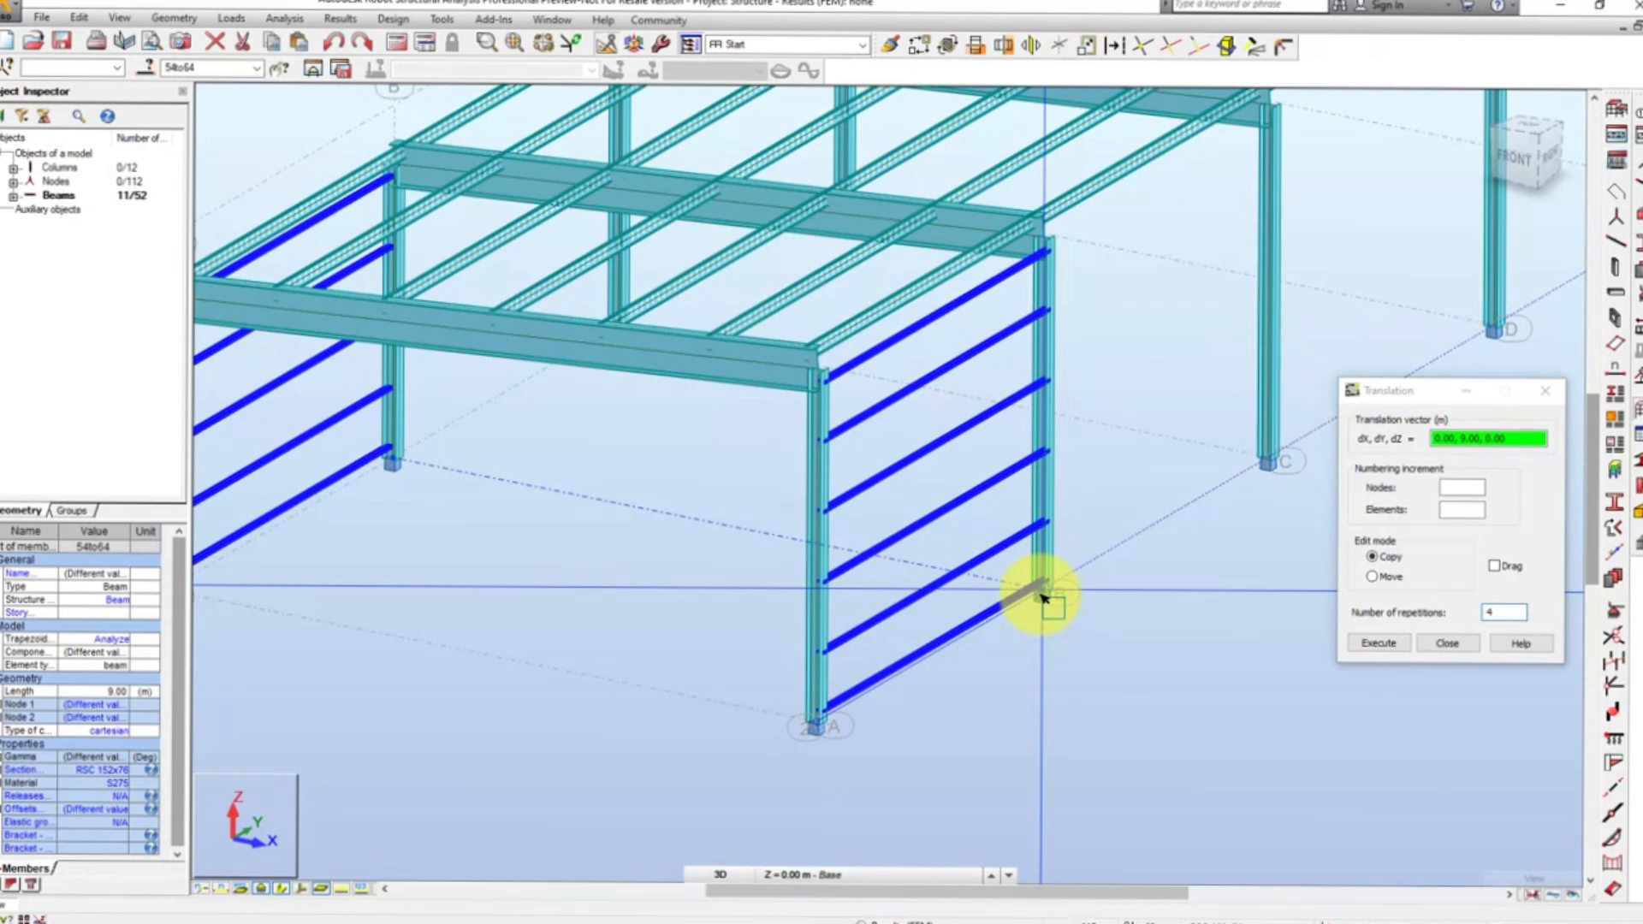
click(1043, 597)
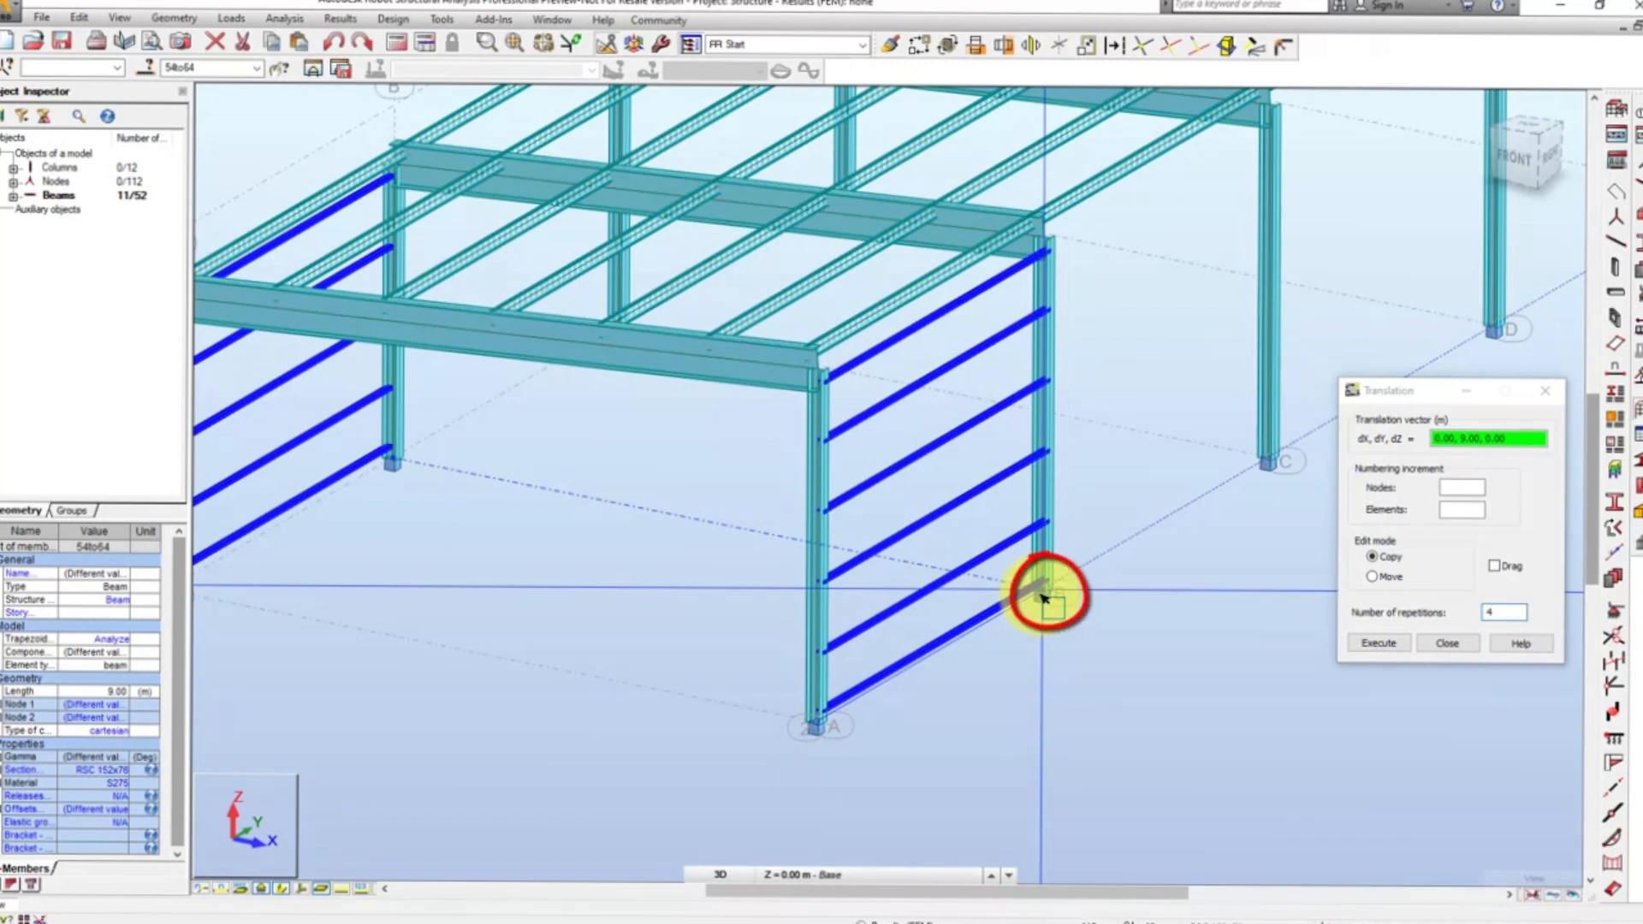
click(1043, 597)
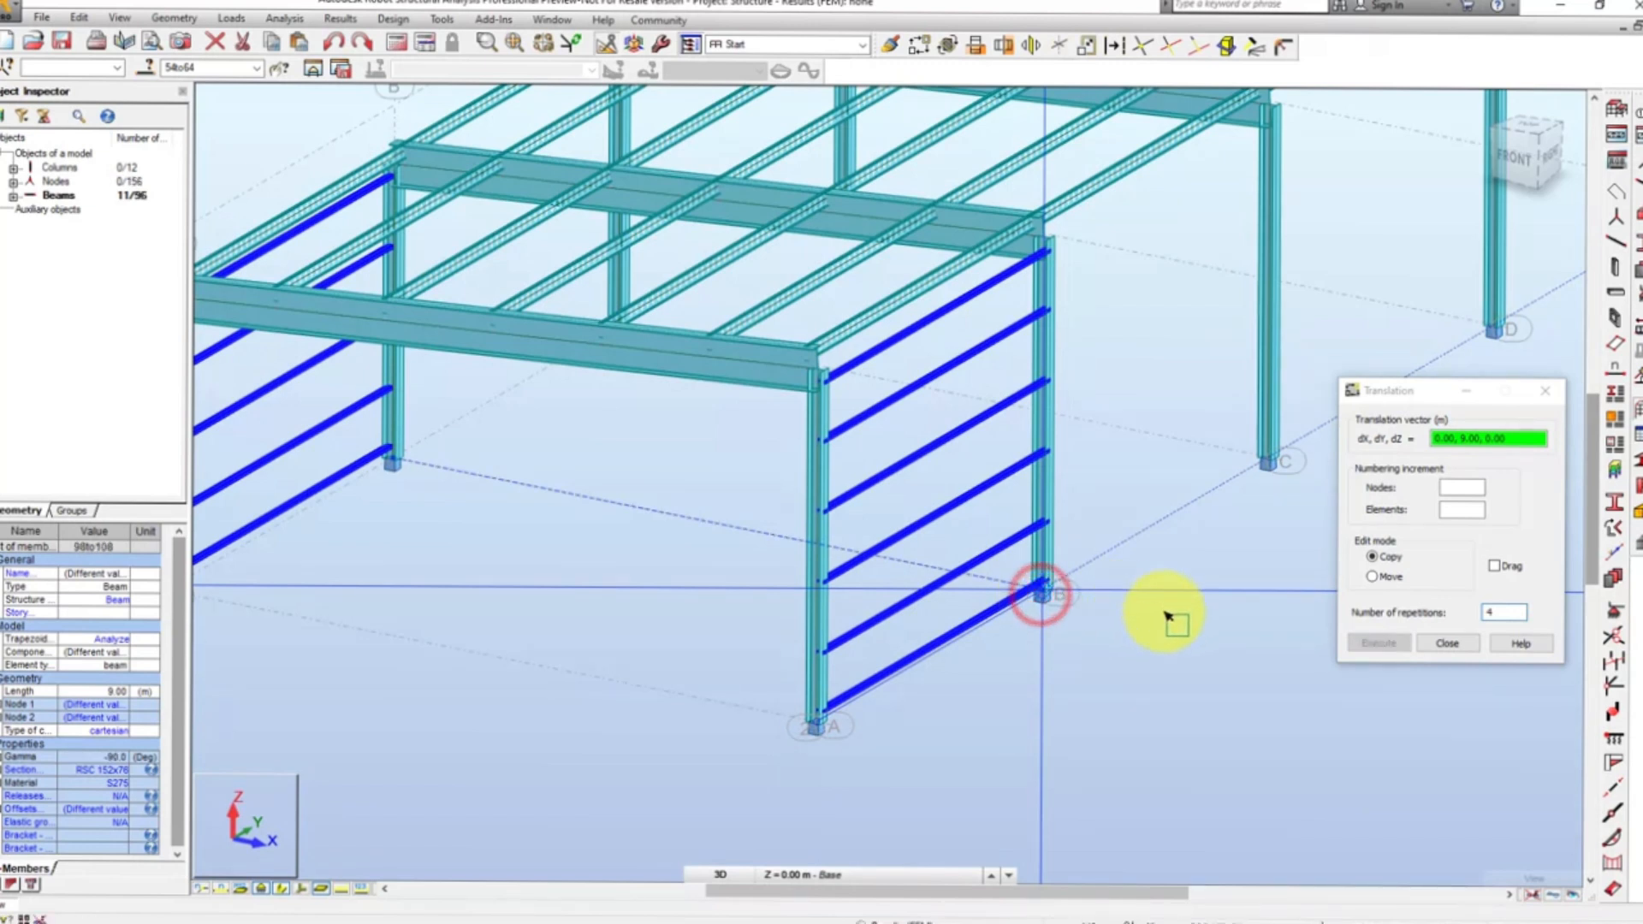
click(1457, 646)
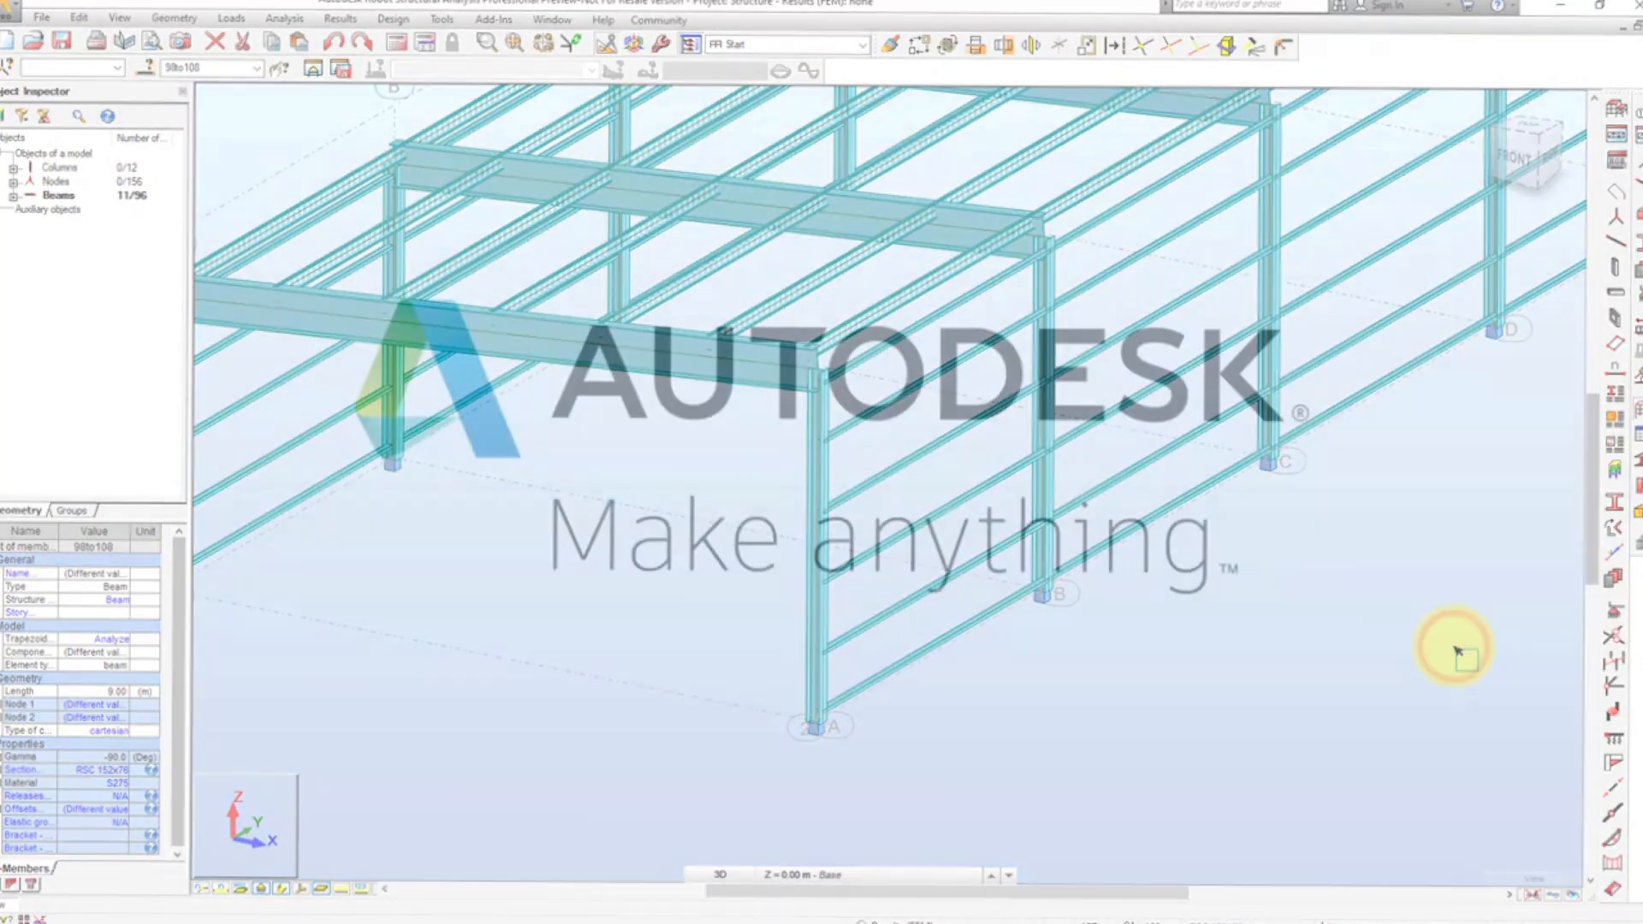